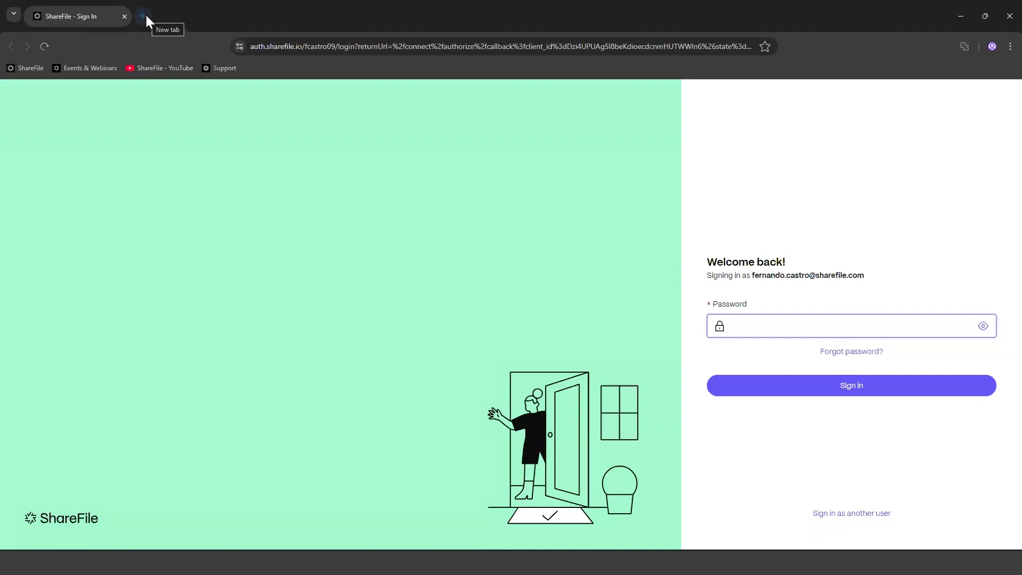
Step: Load the account's ShareFile sign-in address and focus the password field
left_click(359, 44)
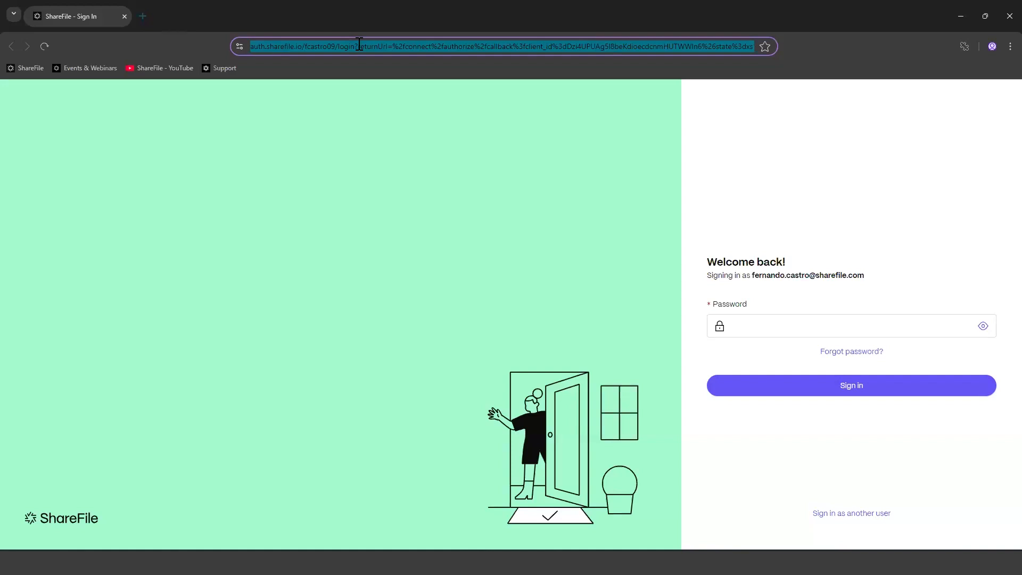
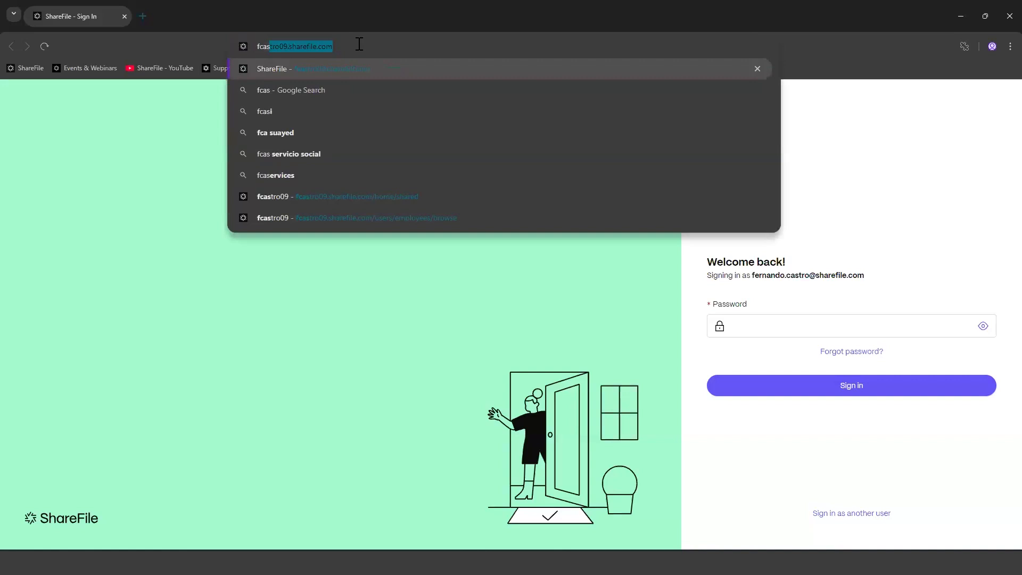
key("Right")
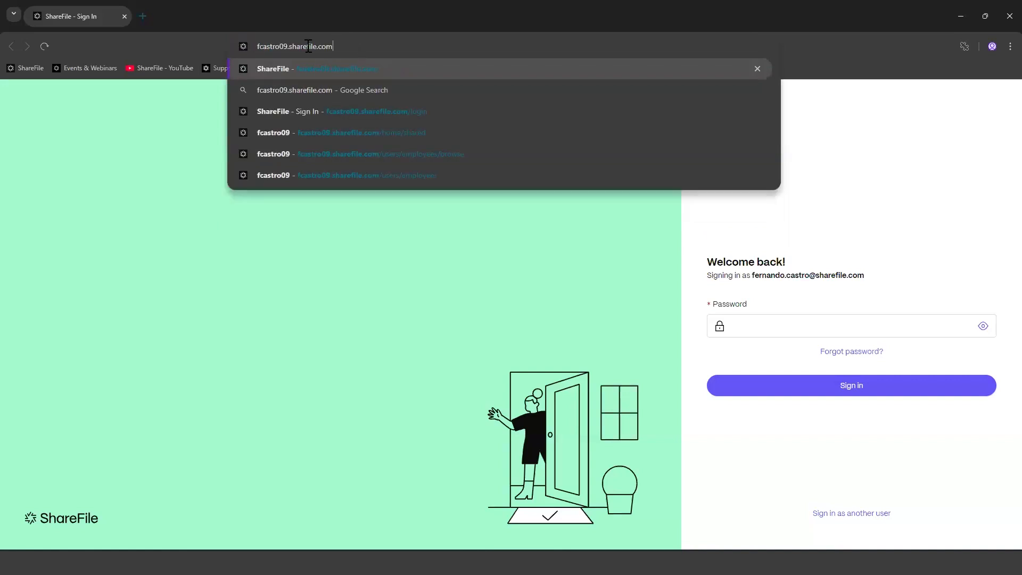
double_click(286, 47)
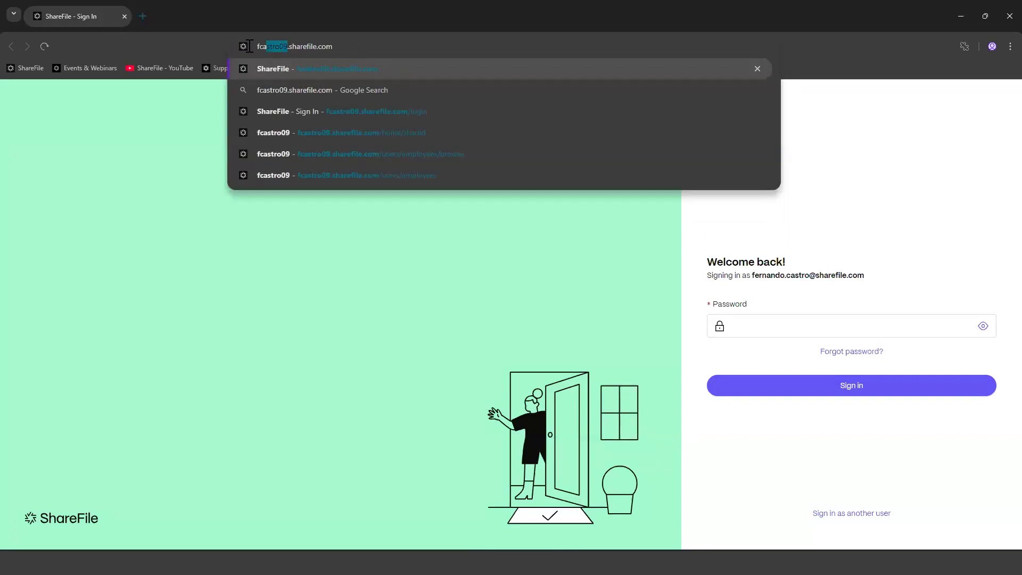
left_click(354, 50)
key("Return")
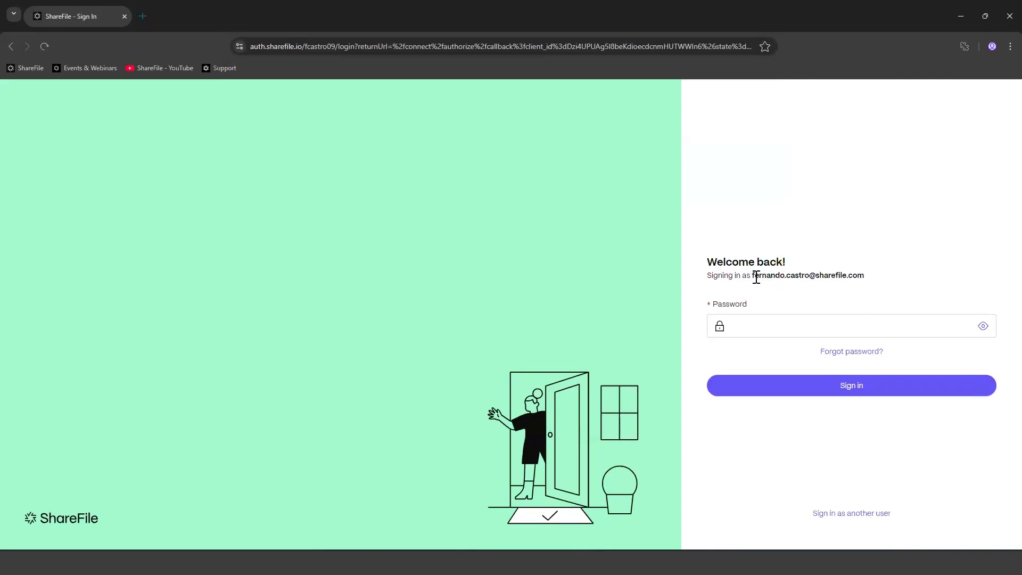
left_click_drag(752, 276, 877, 277)
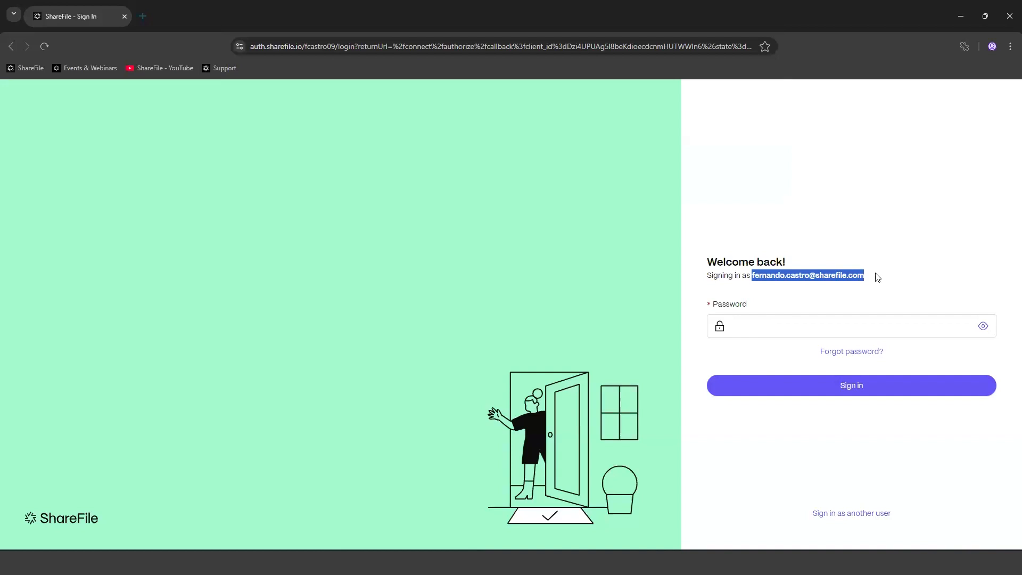
left_click(792, 330)
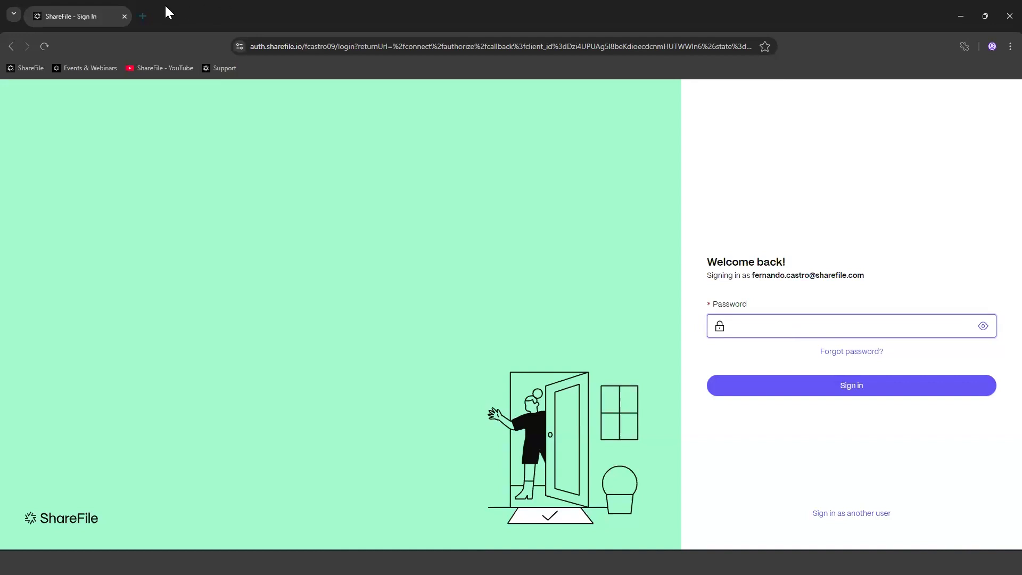
Step: In a new tab, reach sharefile.com after correcting the mistyped address, then go to Log In
left_click(141, 15)
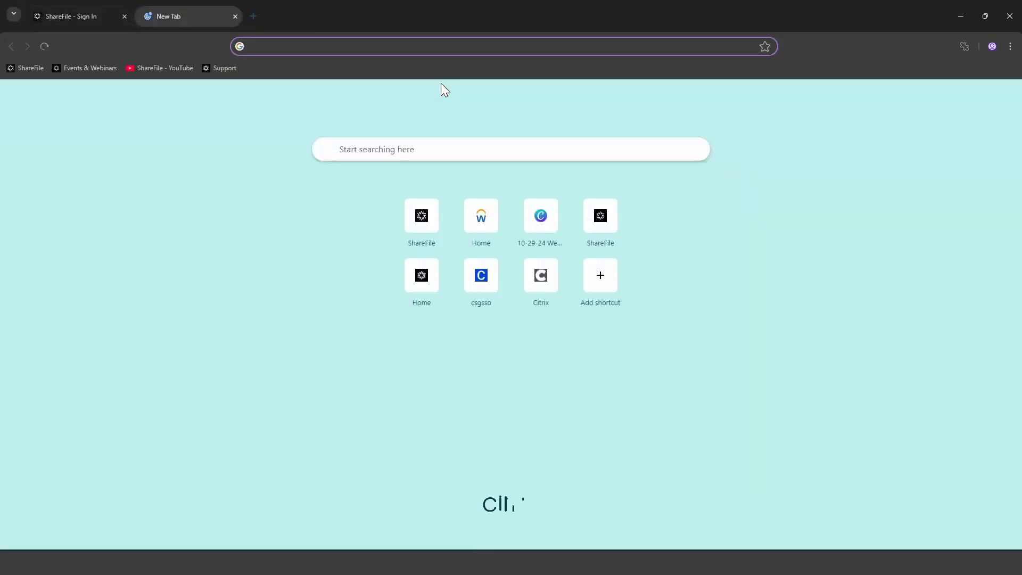
type("www.shafile.com")
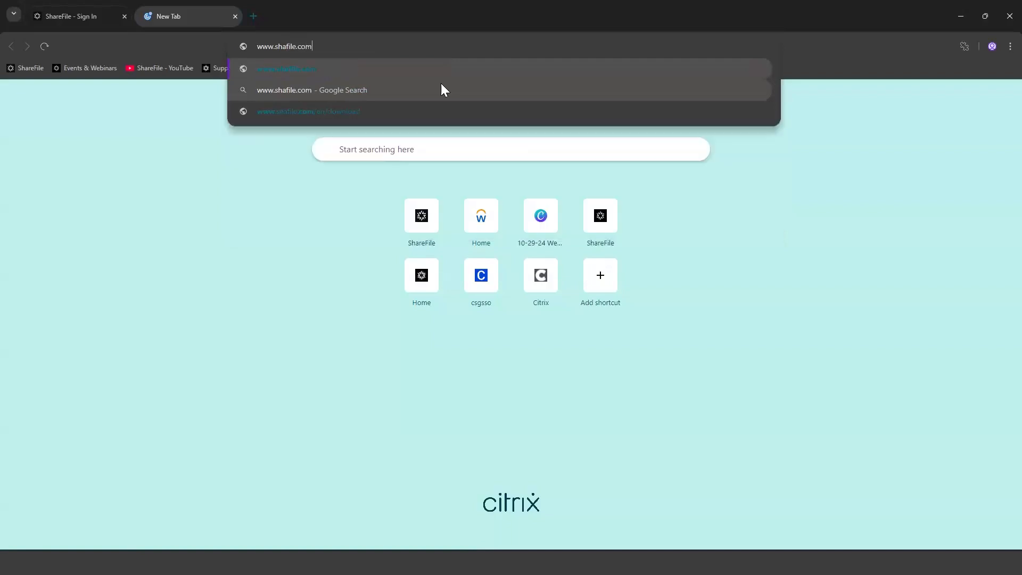
key("Return")
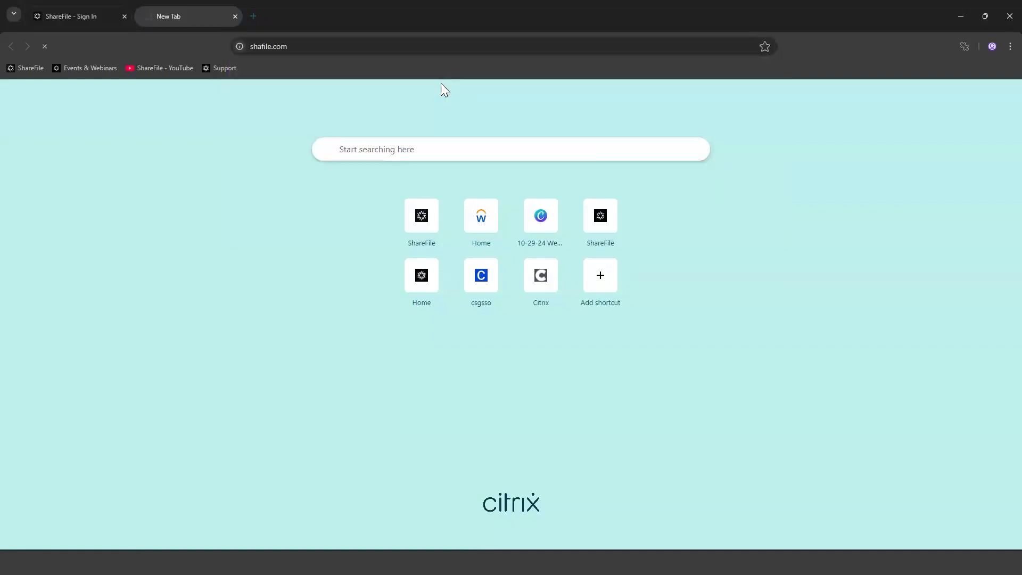
left_click(254, 46)
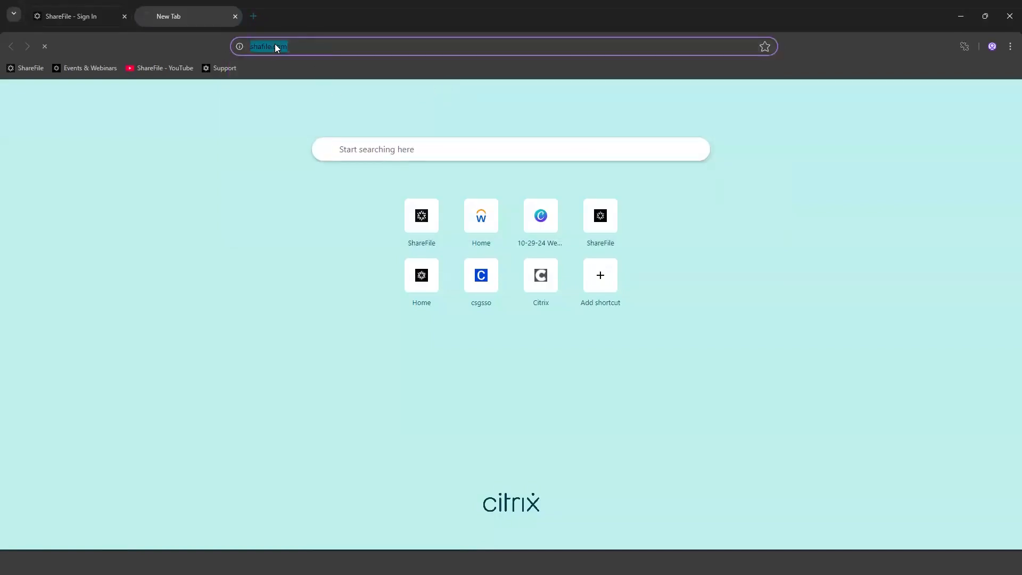
type("sharefile")
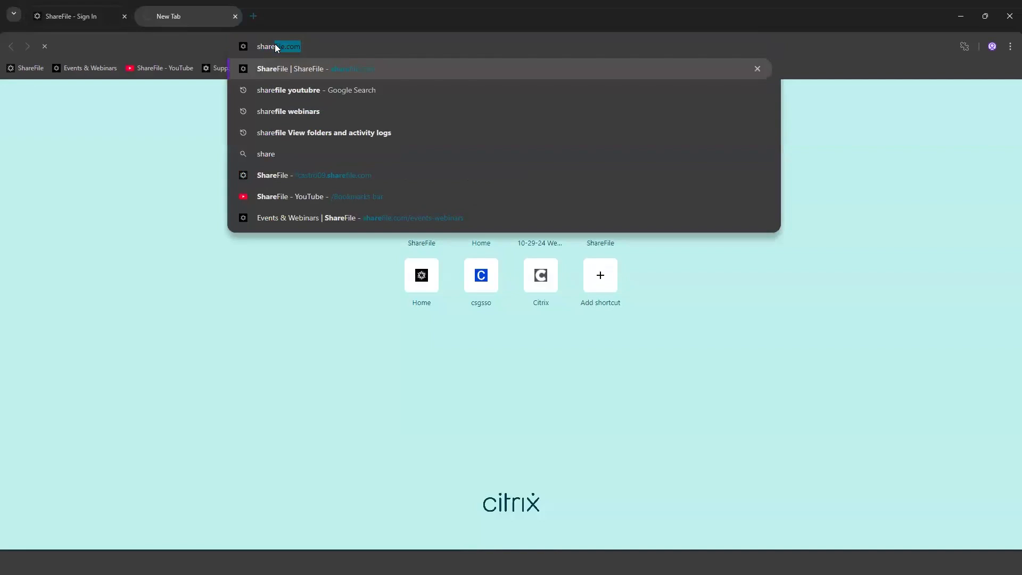
key("Return")
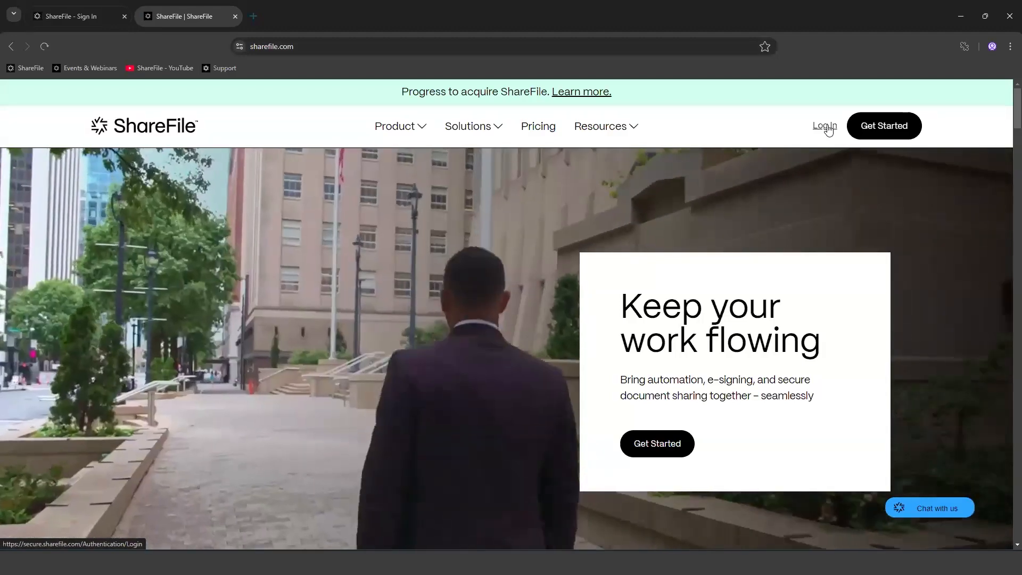
left_click(828, 128)
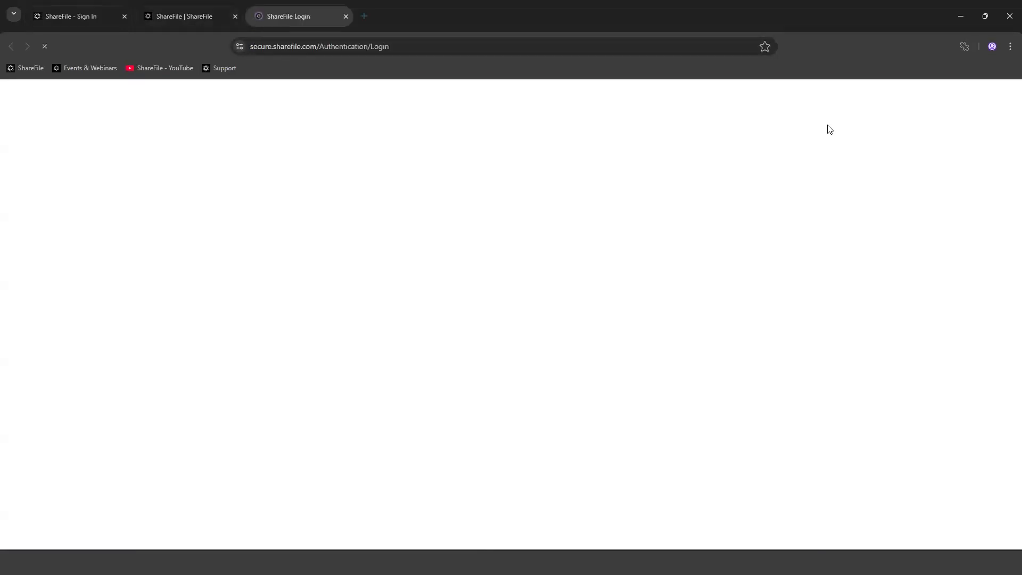
Step: Enter the account's subdomain in the login page's Subdomain field
left_click(525, 280)
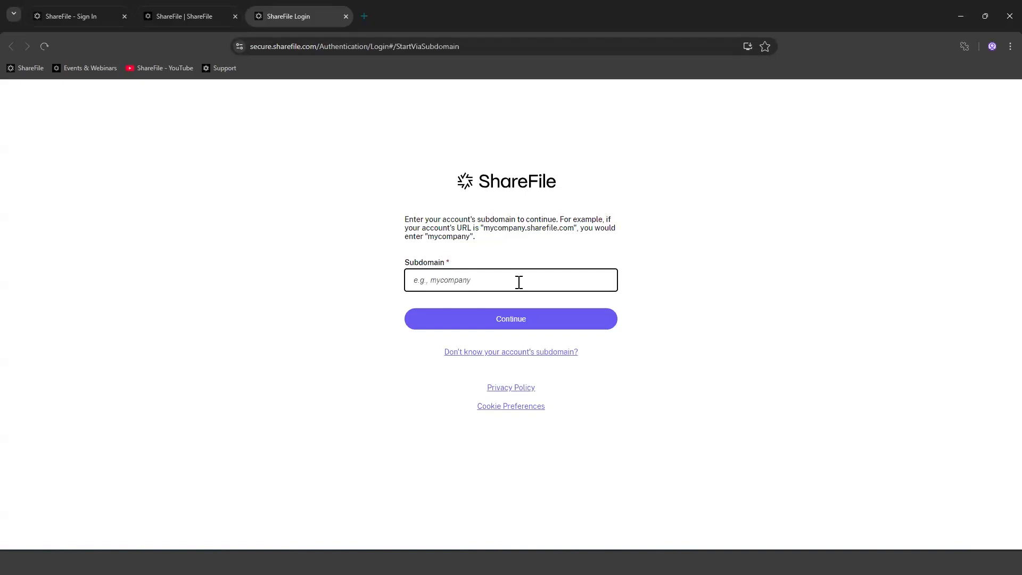
Step: Request a subdomain reminder for the user's e-mail address, passing the motorcycle image reCAPTCHA
left_click(509, 353)
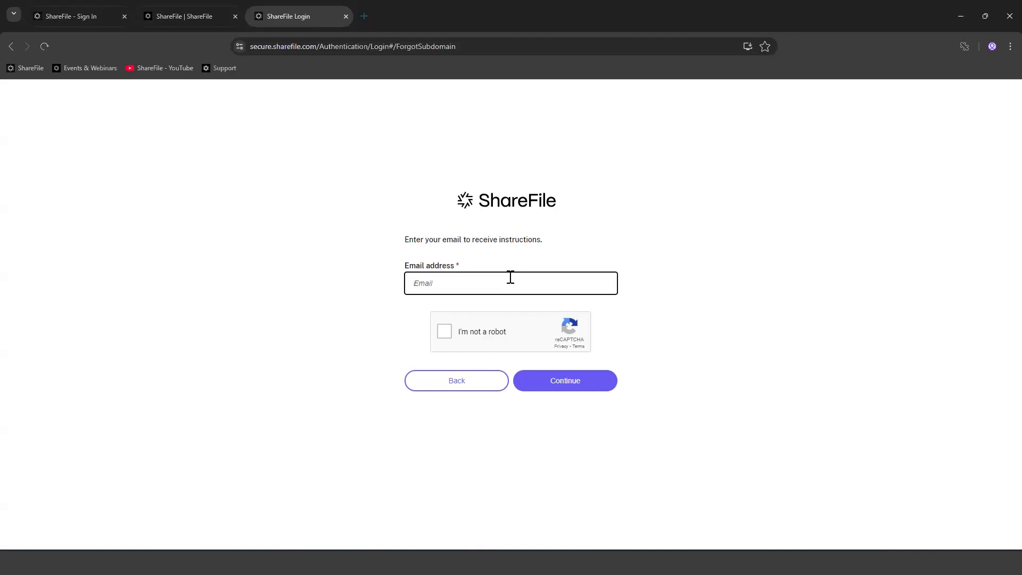
left_click(444, 332)
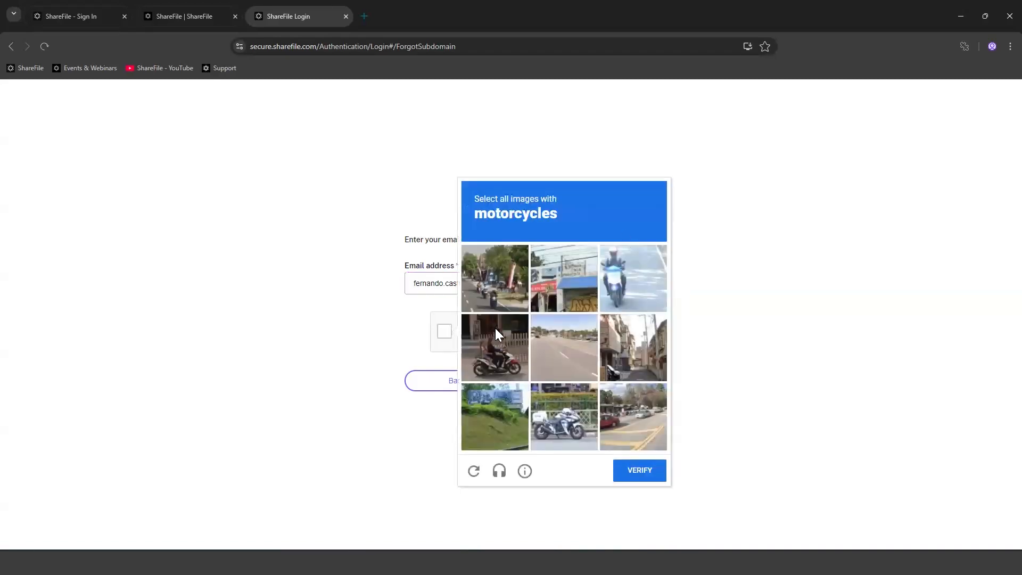
left_click(497, 290)
left_click(495, 366)
left_click(575, 434)
left_click(636, 283)
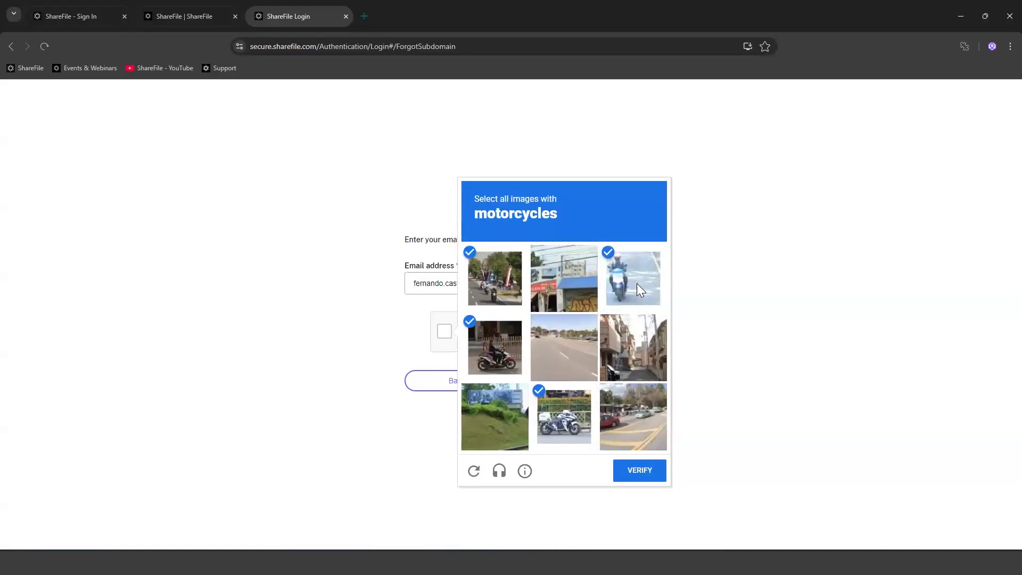
left_click(640, 477)
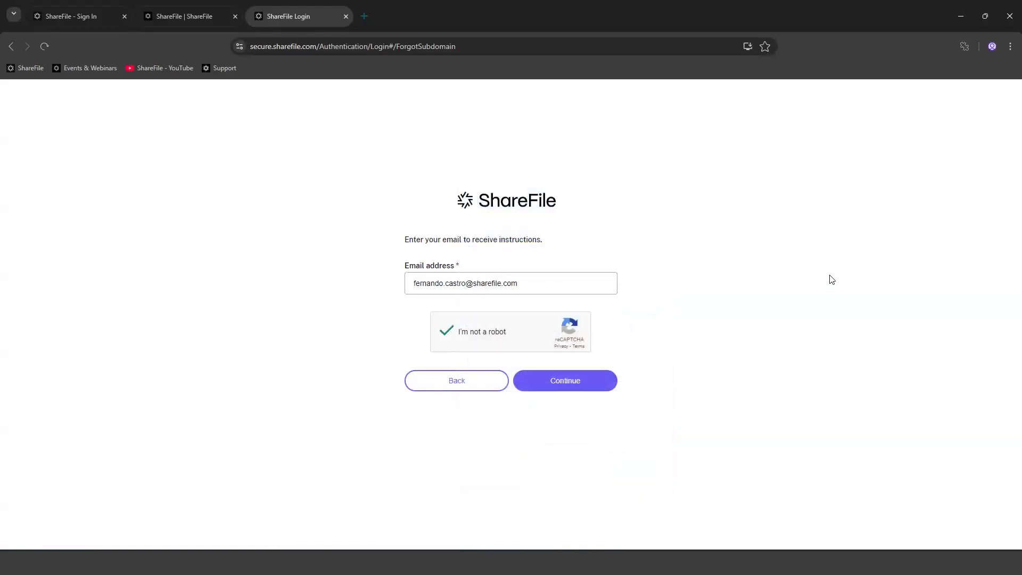
left_click(581, 387)
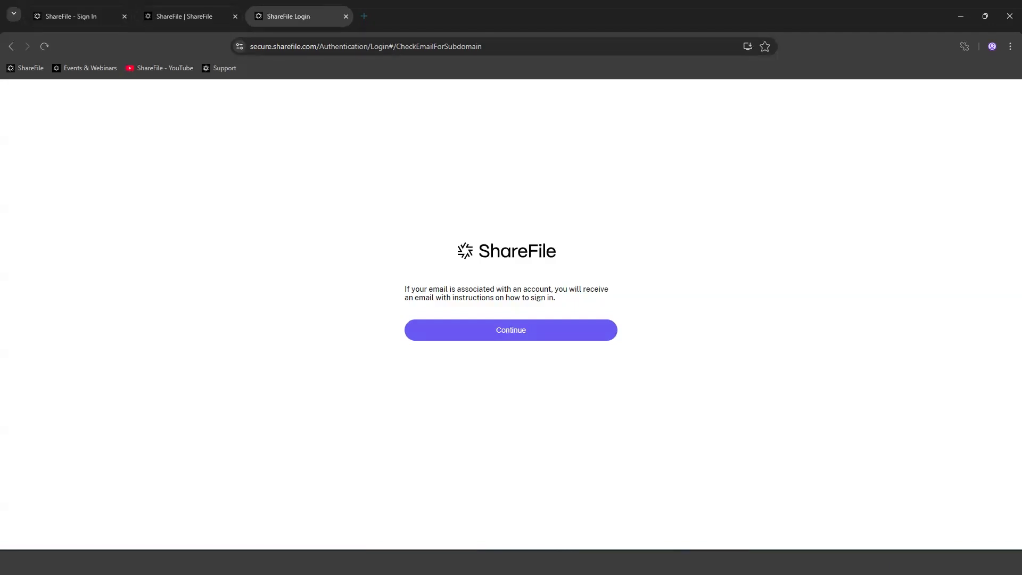
Step: In Gmail, read ShareFile Support's Account Subdomain Confirmation e-mail and follow its first account link
left_click(590, 510)
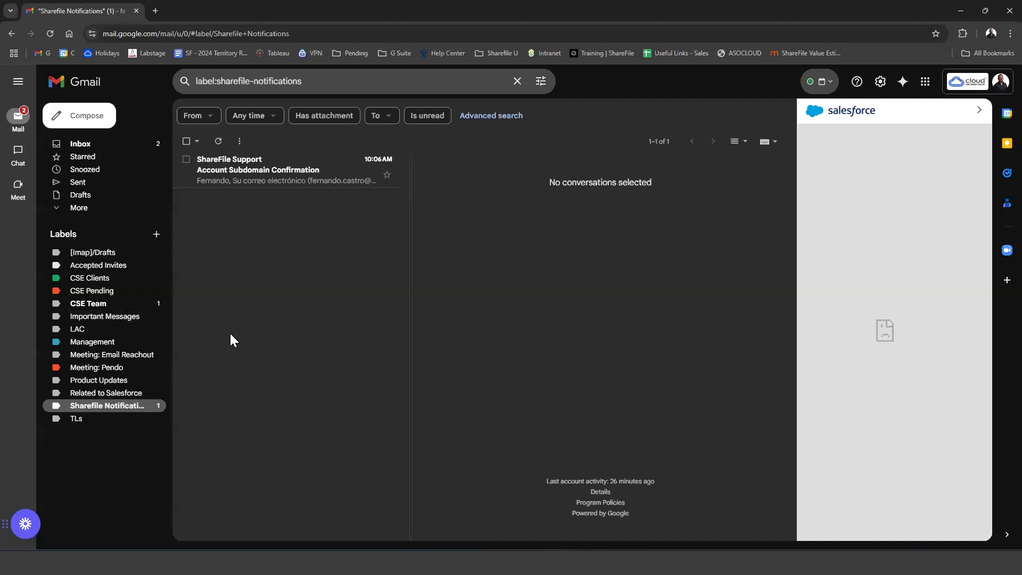
left_click(240, 183)
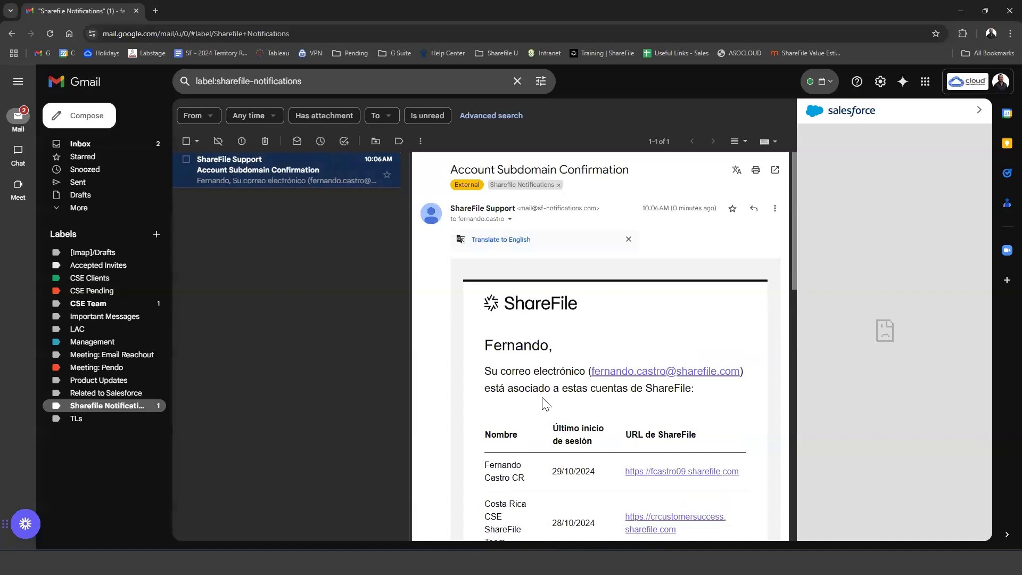
scroll(546, 404, "down", 3)
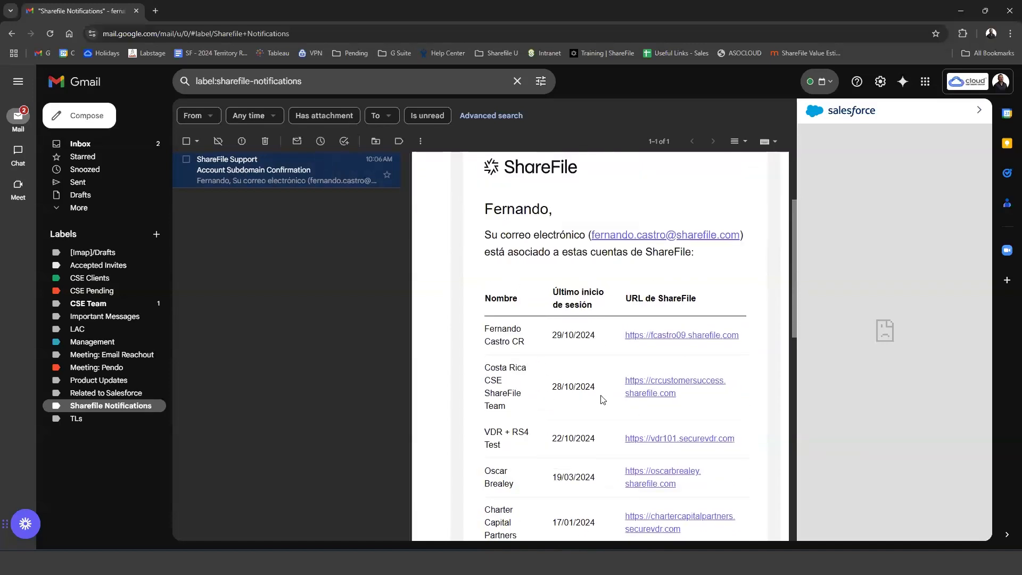
scroll(595, 406, "up", 1)
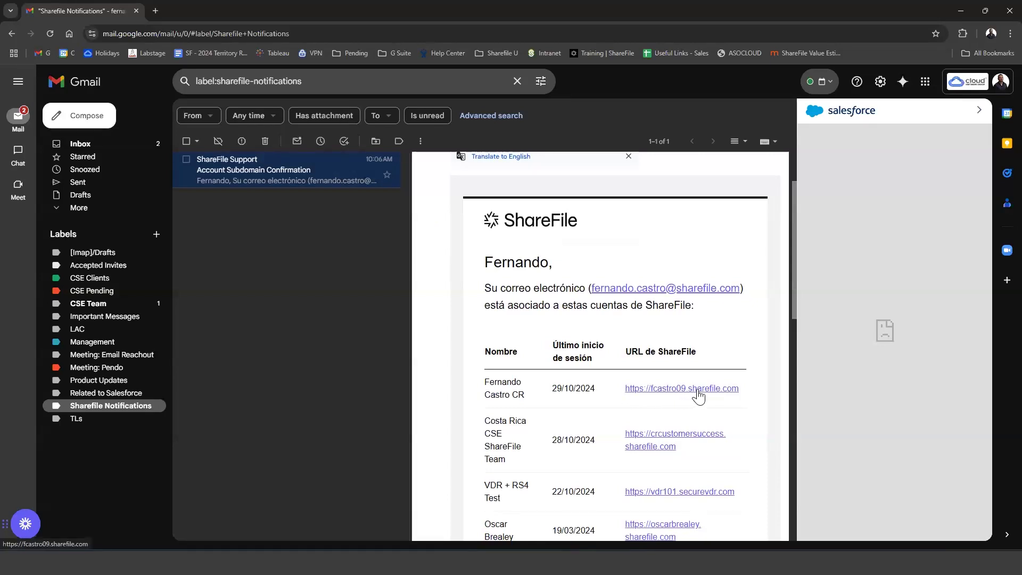
left_click(676, 391)
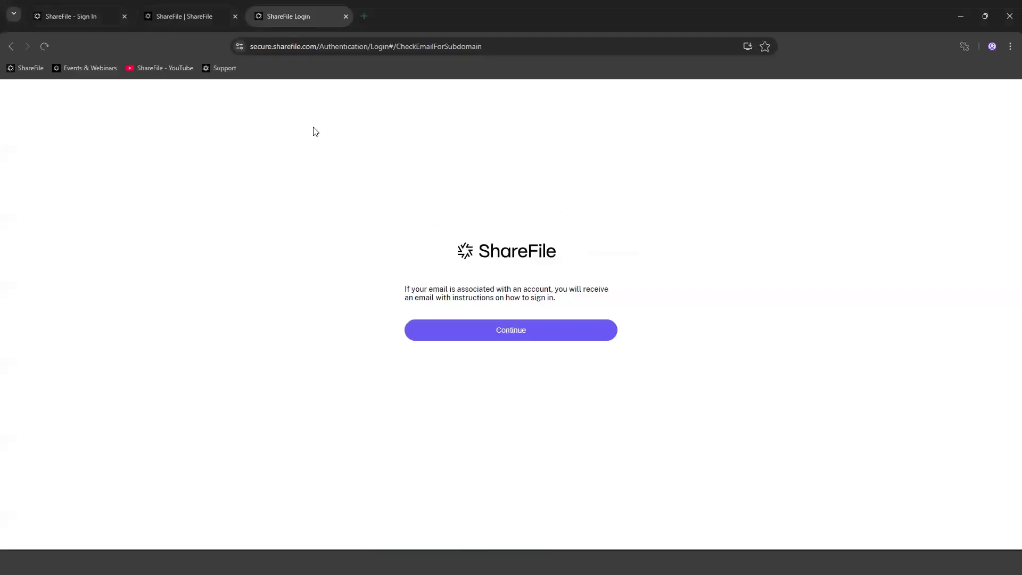
Step: Sign in with the account password and review the dashboard's Recent Files, Shortcuts and Tutorials tiles
left_click(79, 16)
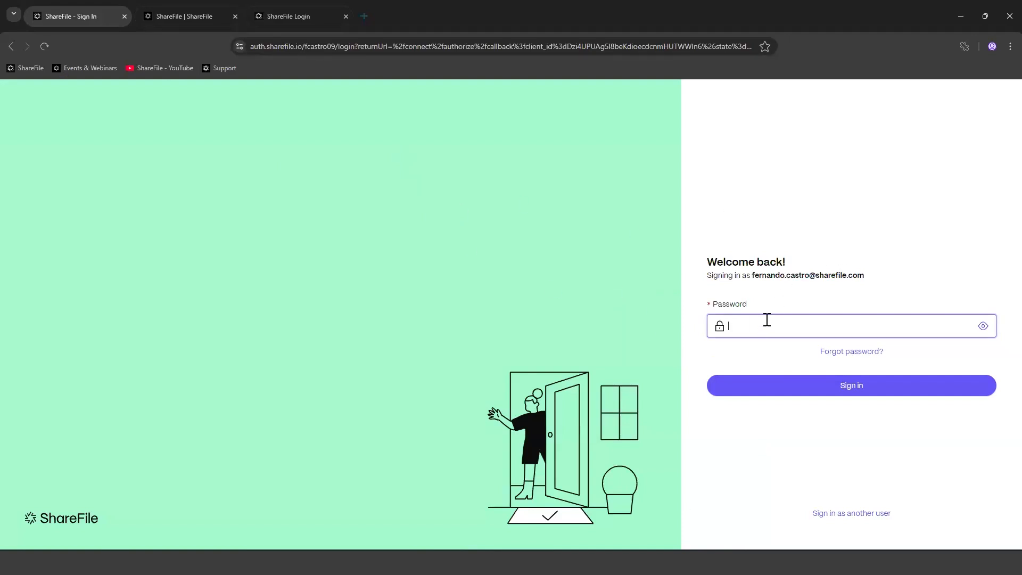
type("•••••••••")
key("Return")
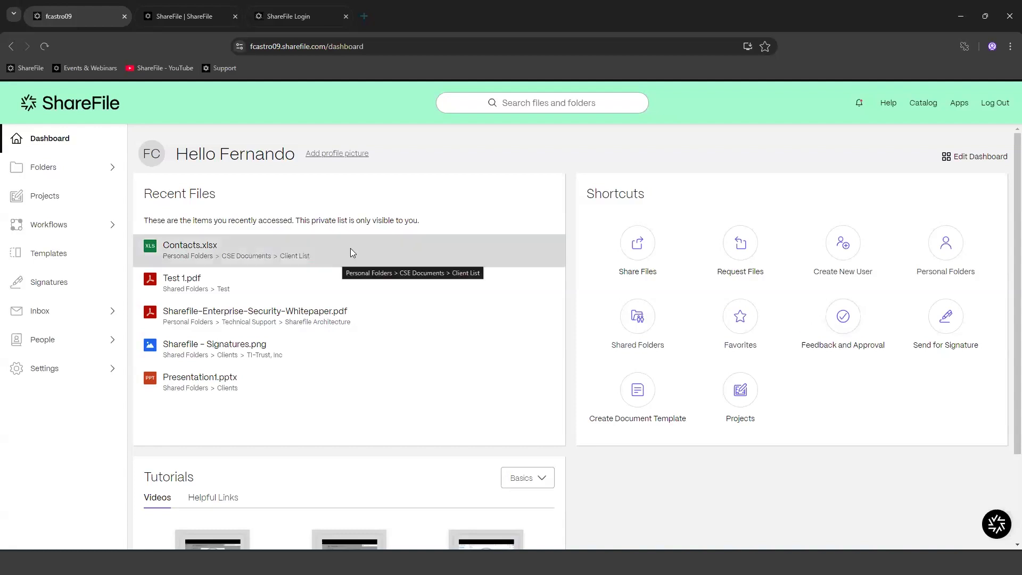
scroll(678, 472, "down", 2)
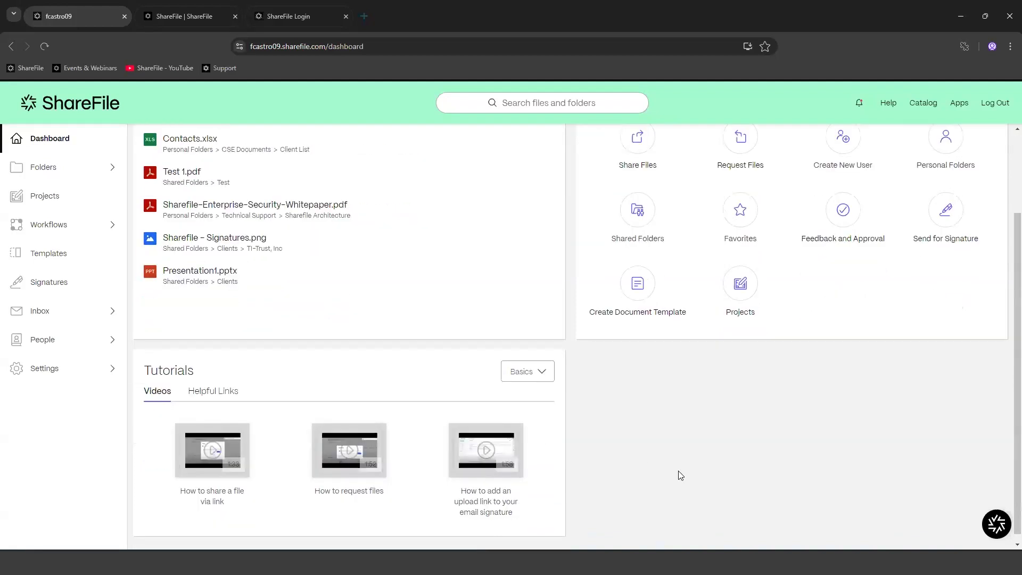
scroll(678, 471, "up", 2)
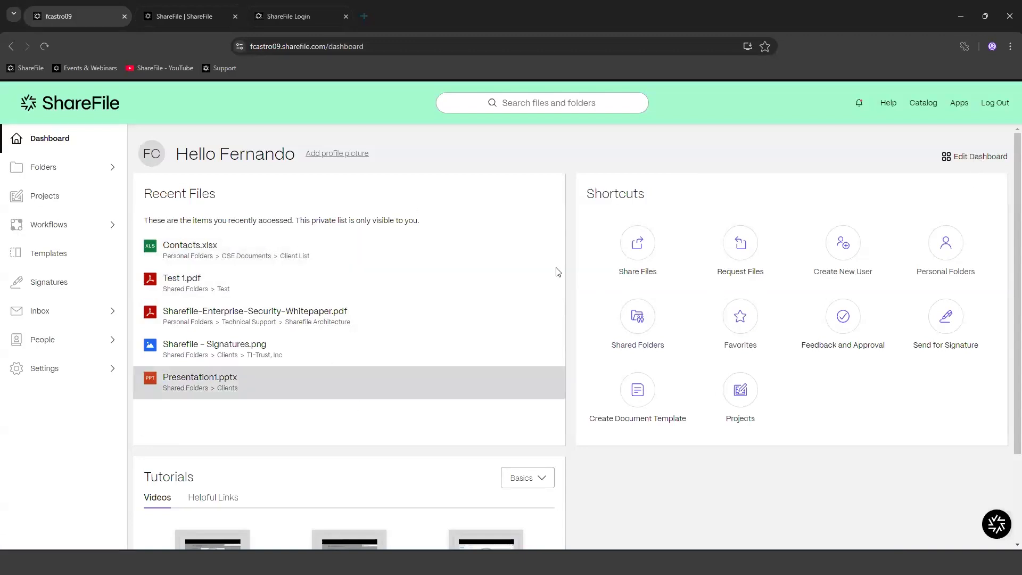
scroll(490, 343, "down", 2)
scroll(490, 343, "up", 2)
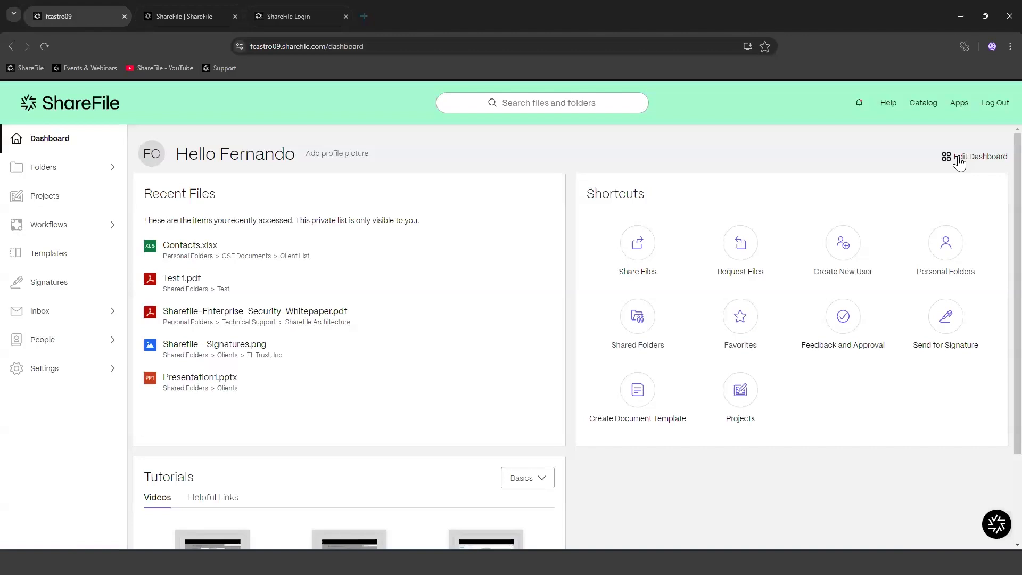
Step: Enable the Favorites tile in the dashboard settings and save, showing the Clients folder
left_click(958, 157)
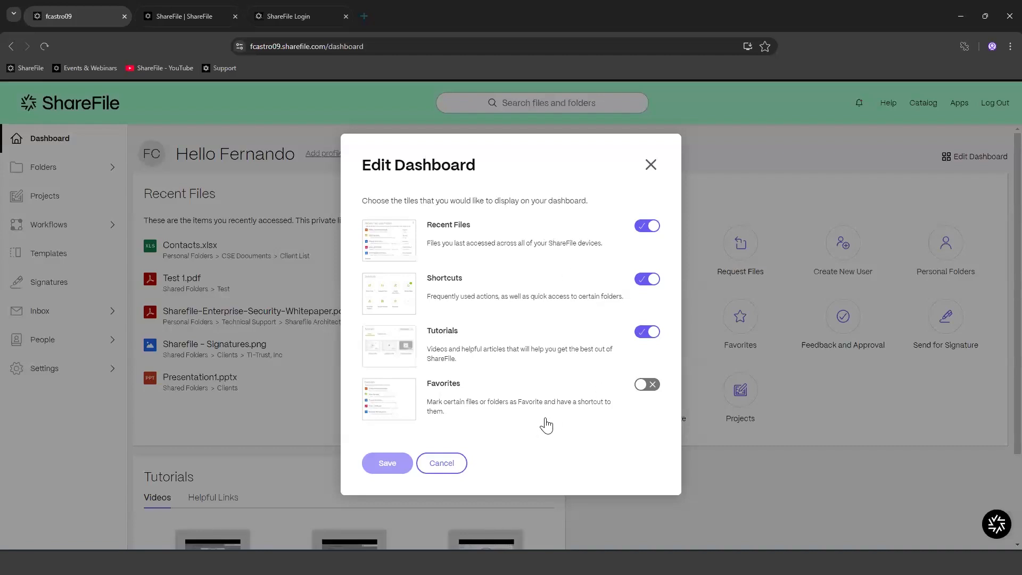
left_click(652, 389)
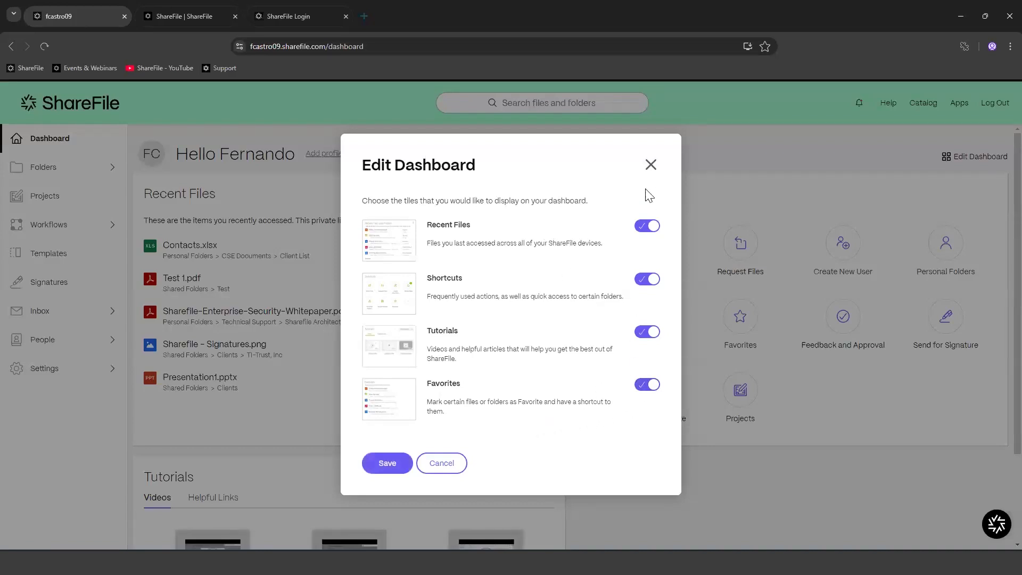
left_click(377, 464)
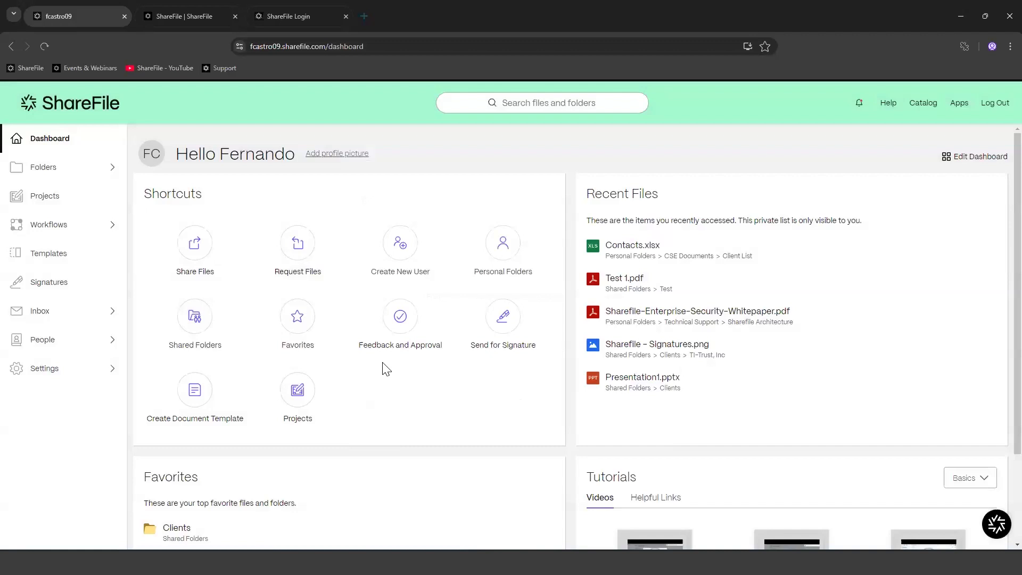
Step: Move the Shortcuts tile into the dashboard's right column beside Favorites
scroll(554, 343, "down", 3)
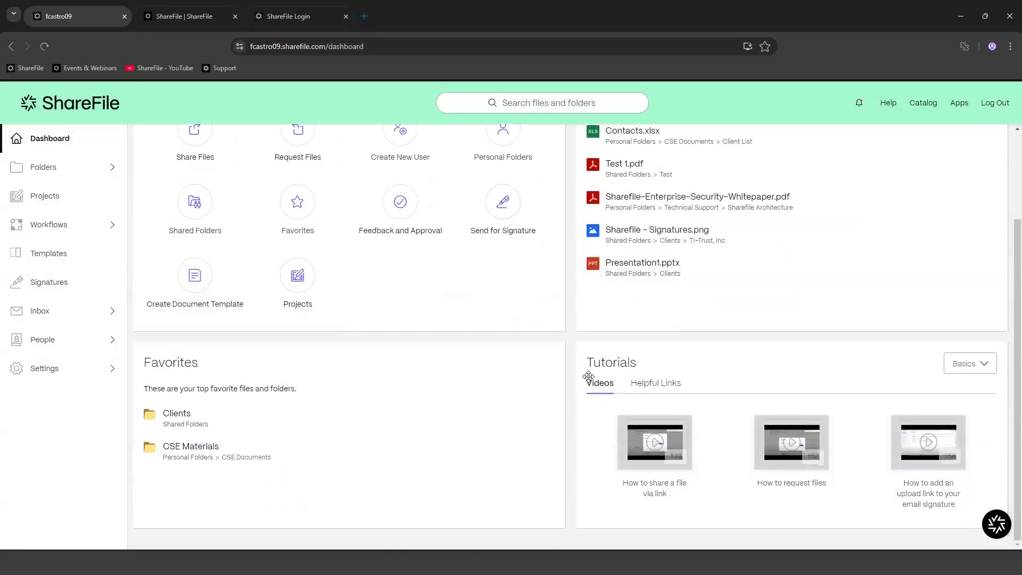
scroll(593, 381, "up", 3)
scroll(607, 343, "down", 2)
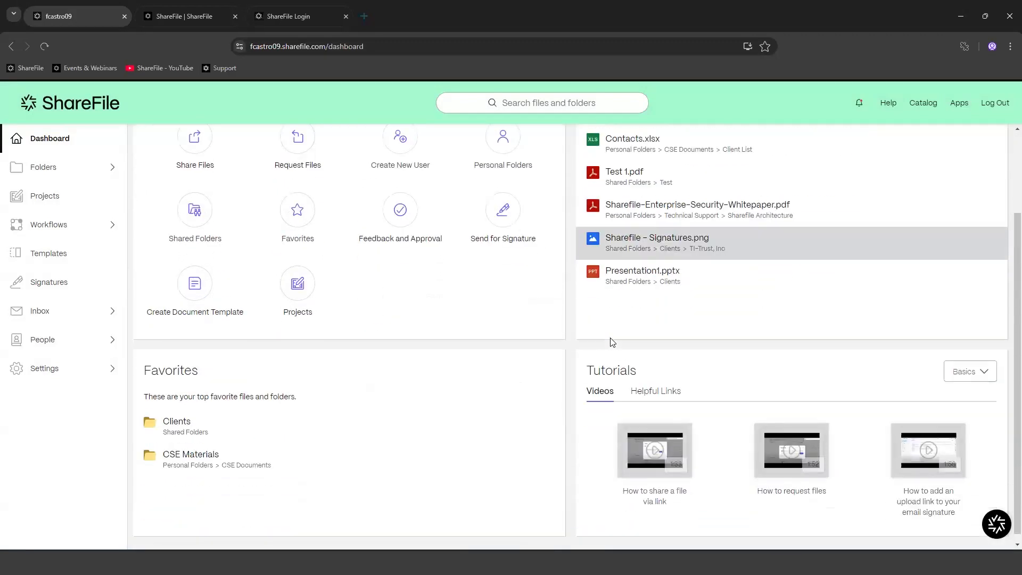
scroll(612, 342, "up", 2)
left_click_drag(310, 194, 688, 191)
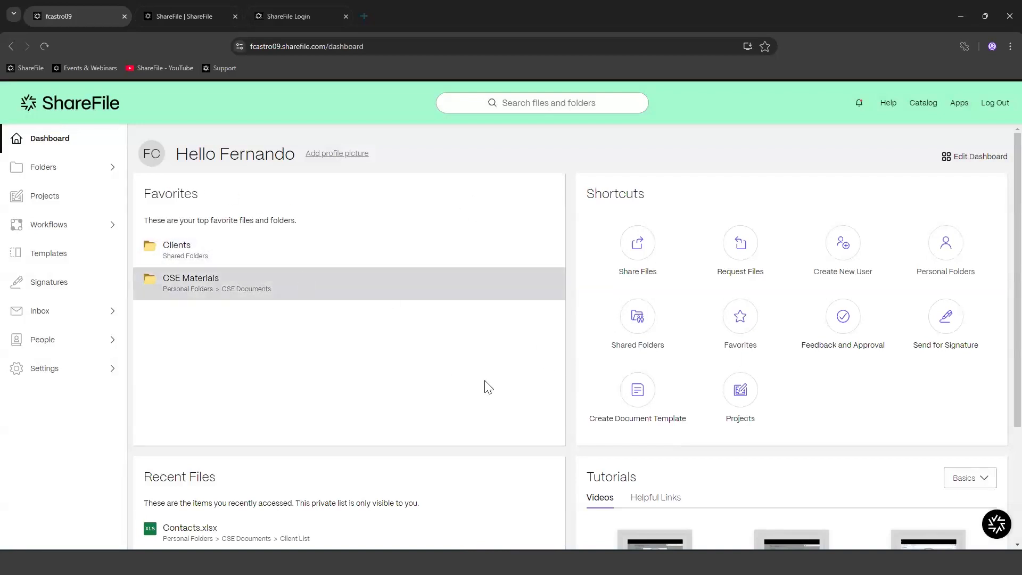
scroll(499, 324, "down", 1)
scroll(499, 323, "down", 5)
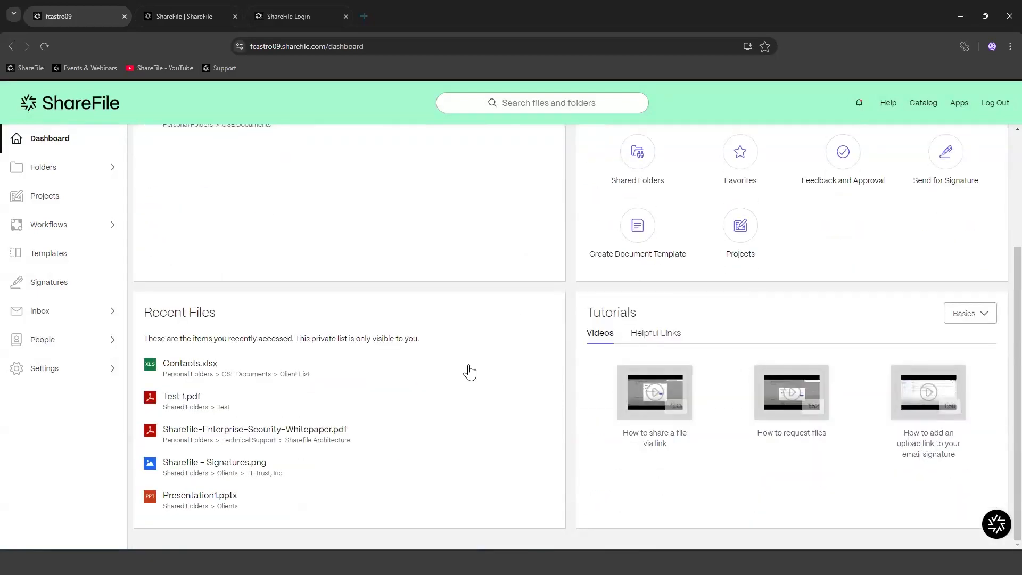
scroll(467, 369, "up", 6)
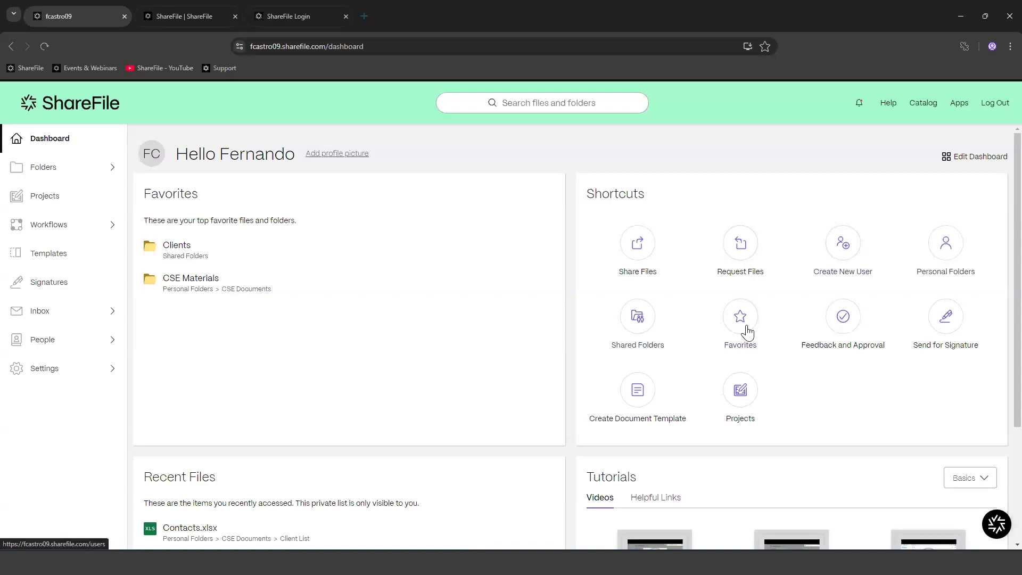
scroll(745, 333, "down", 3)
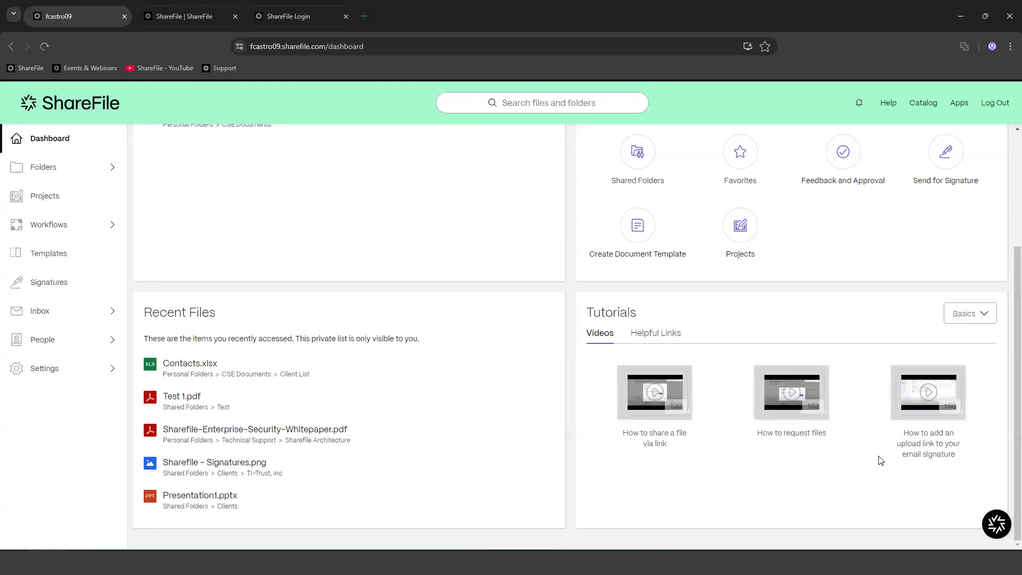
Step: Switch the Tutorials tile from Basics to Getting Started, then to Advanced videos
left_click(984, 315)
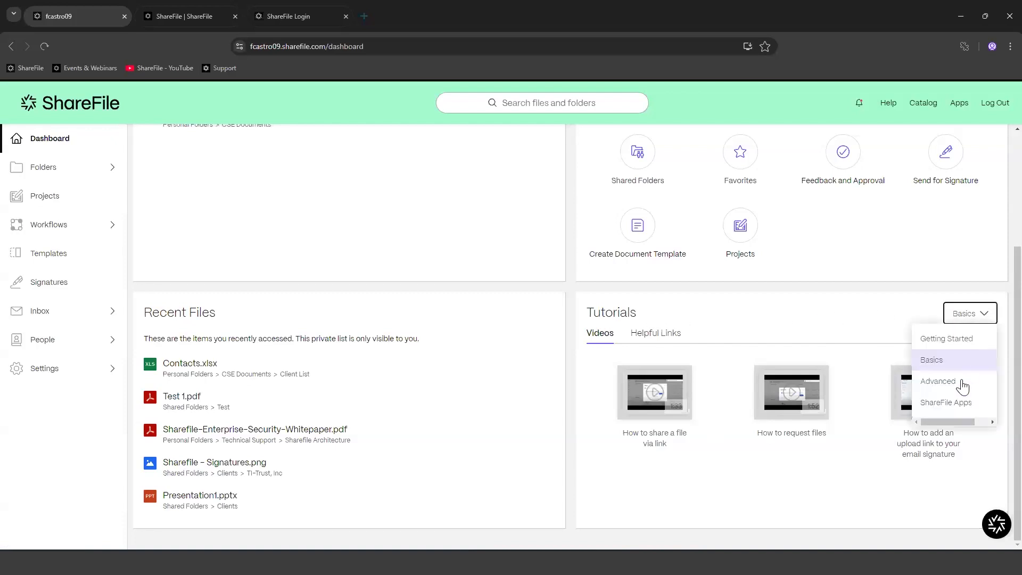
left_click(951, 345)
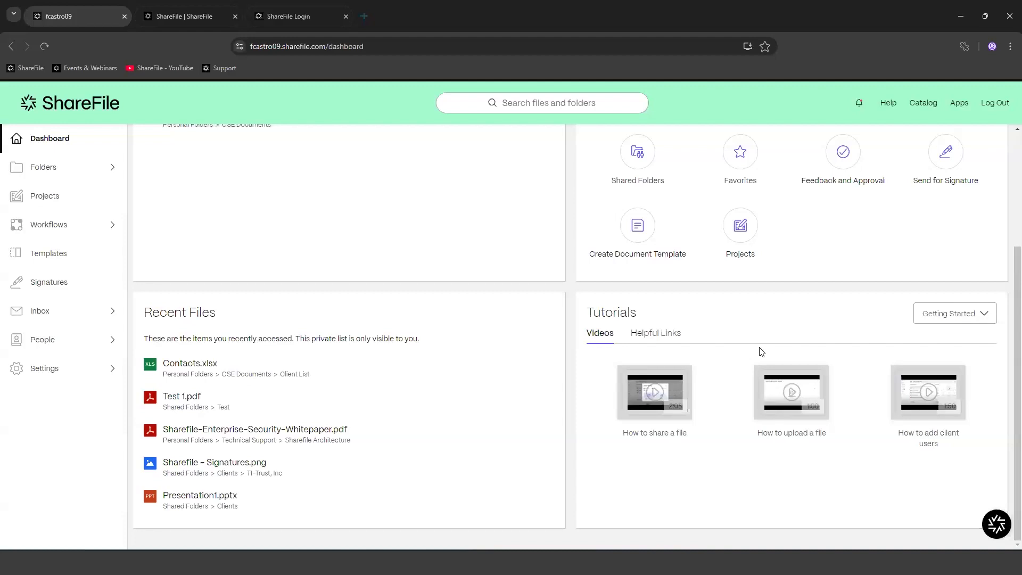
left_click(985, 321)
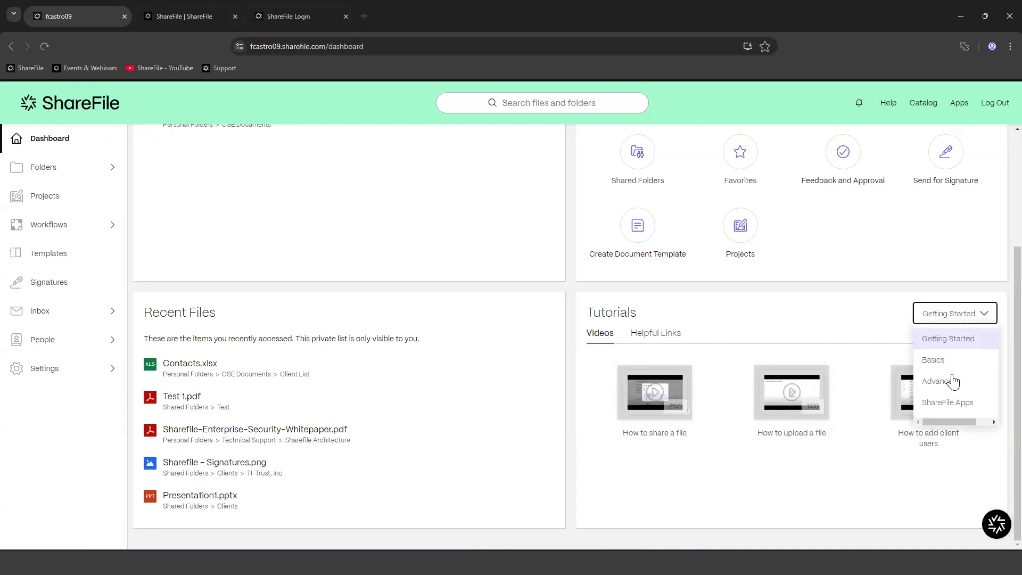
left_click(953, 381)
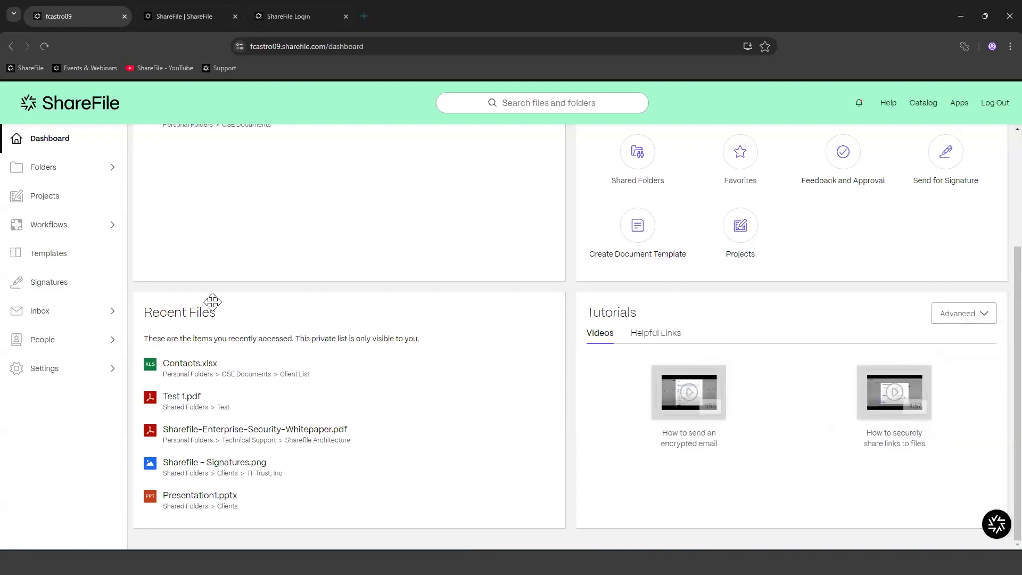
scroll(435, 429, "up", 3)
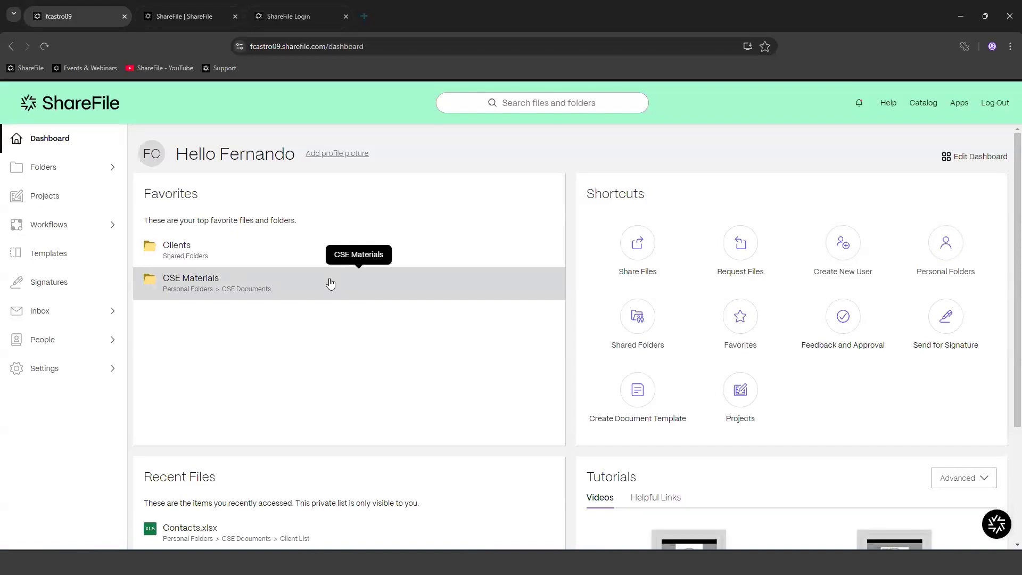
Step: Expand the People section in the sidebar, collapse it, then expand it again
left_click(76, 341)
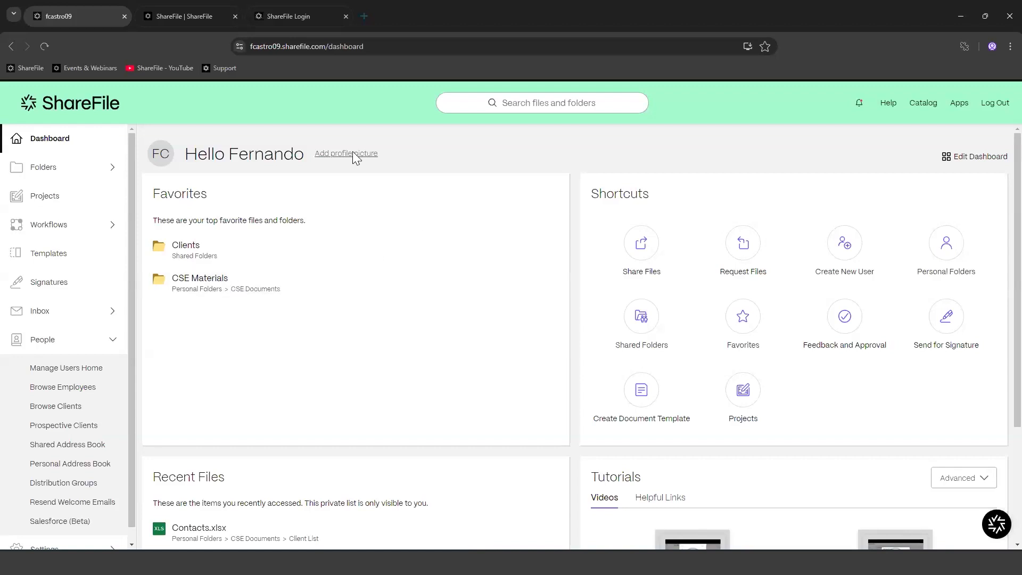
left_click(51, 343)
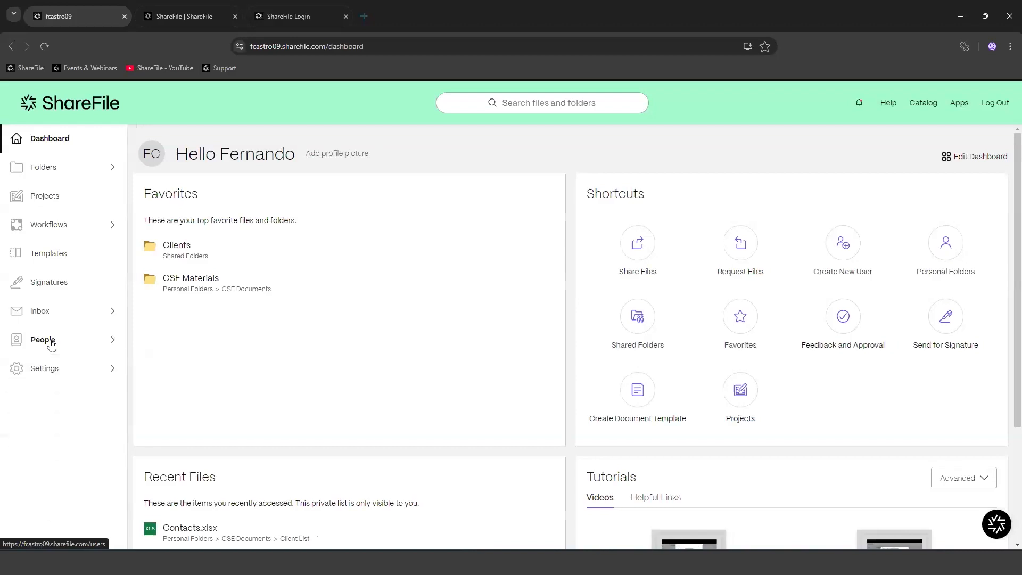
left_click(51, 343)
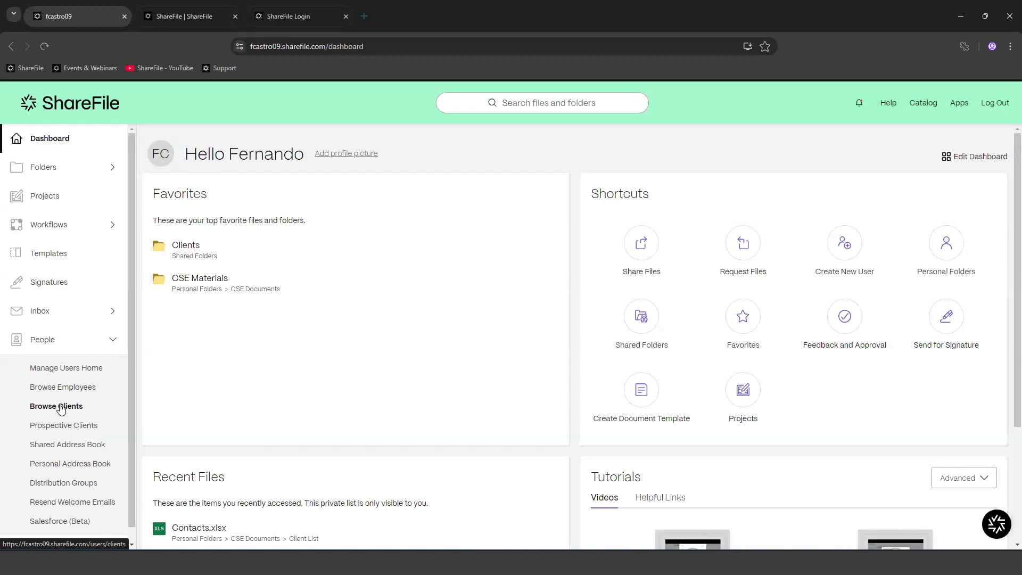
Step: Browse Manage Users Home, Employees and Clients, then start a new employee from Manage Users Home
left_click(76, 372)
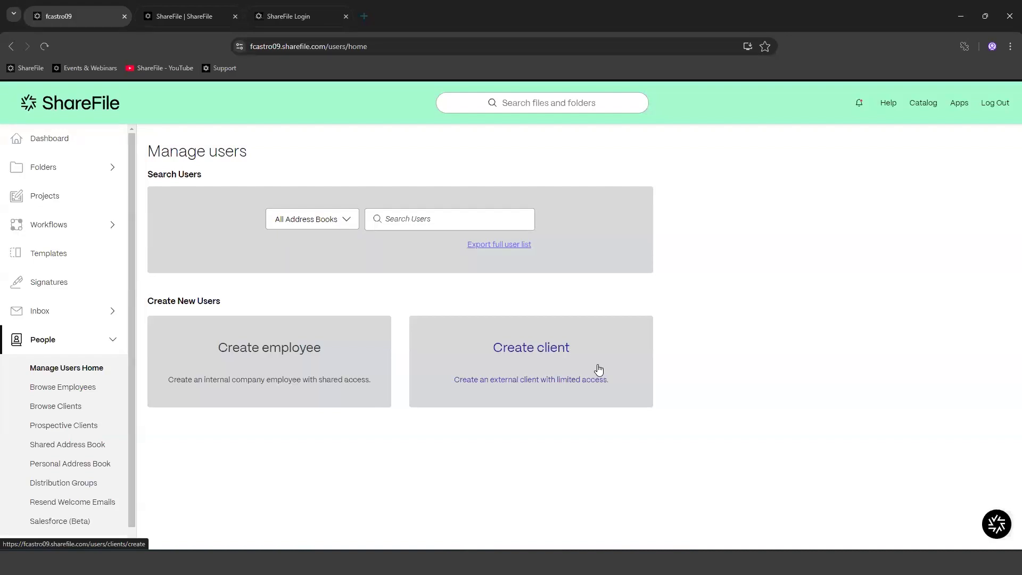
left_click(89, 389)
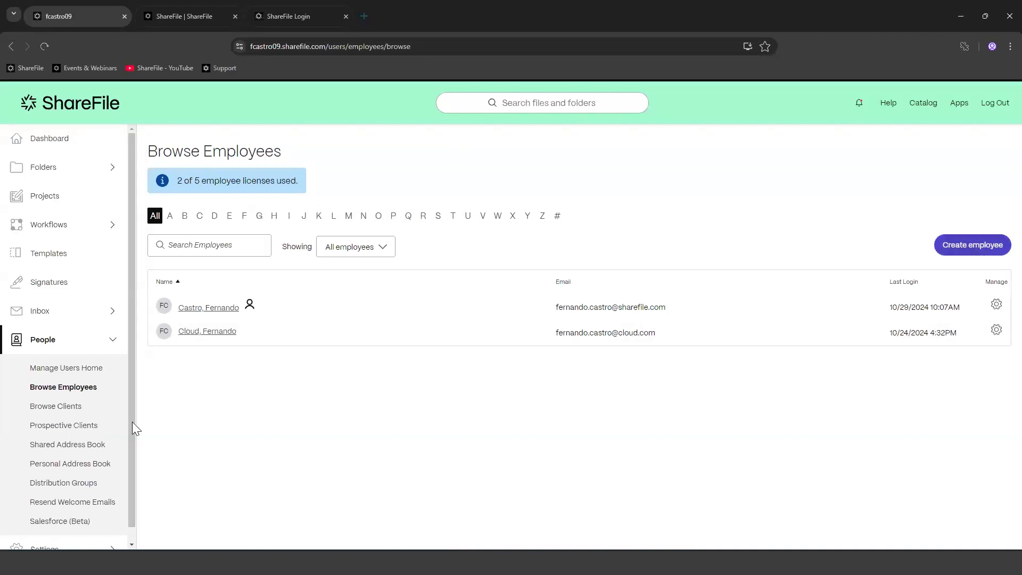
left_click(65, 407)
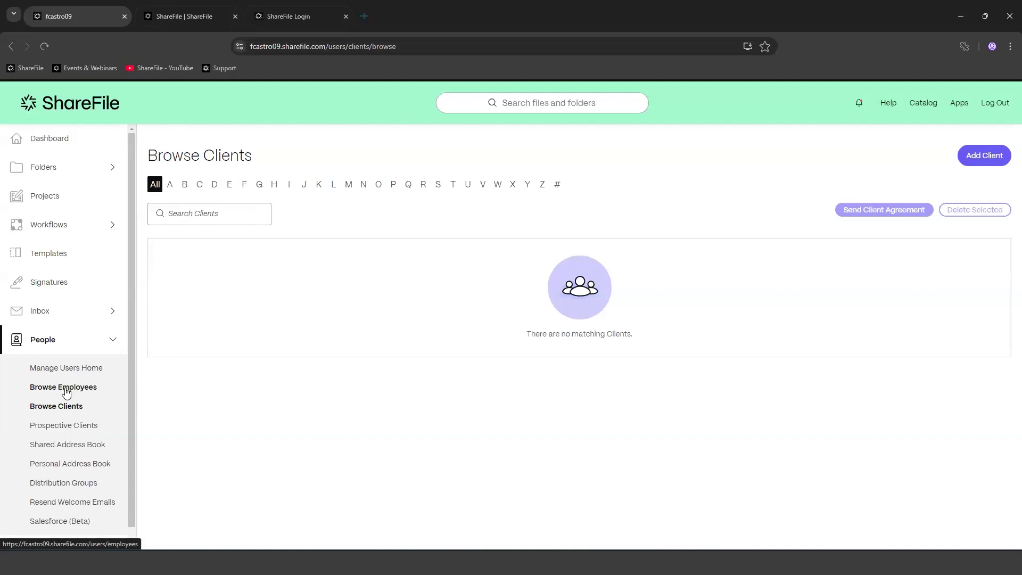
left_click(72, 368)
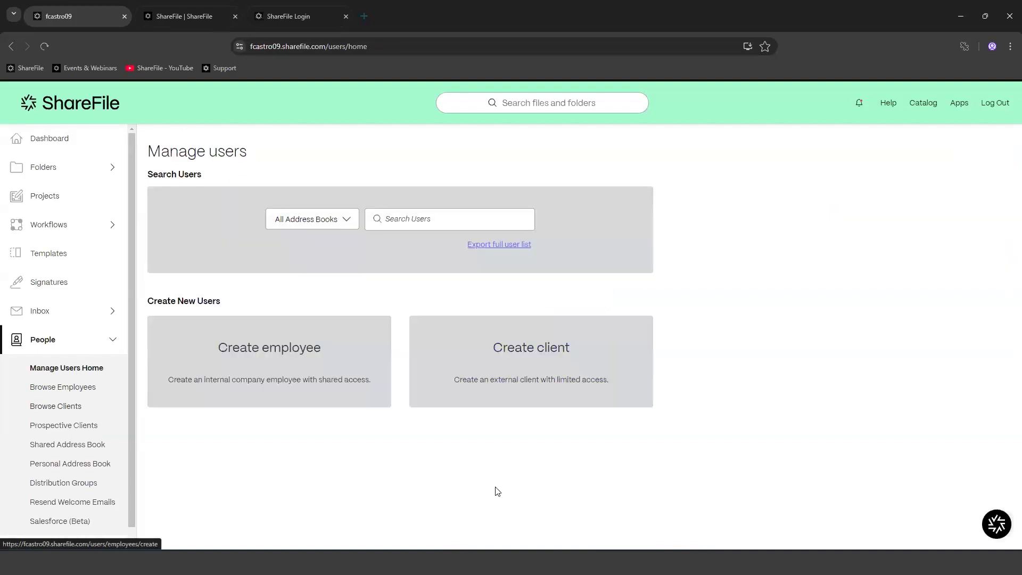
left_click(286, 351)
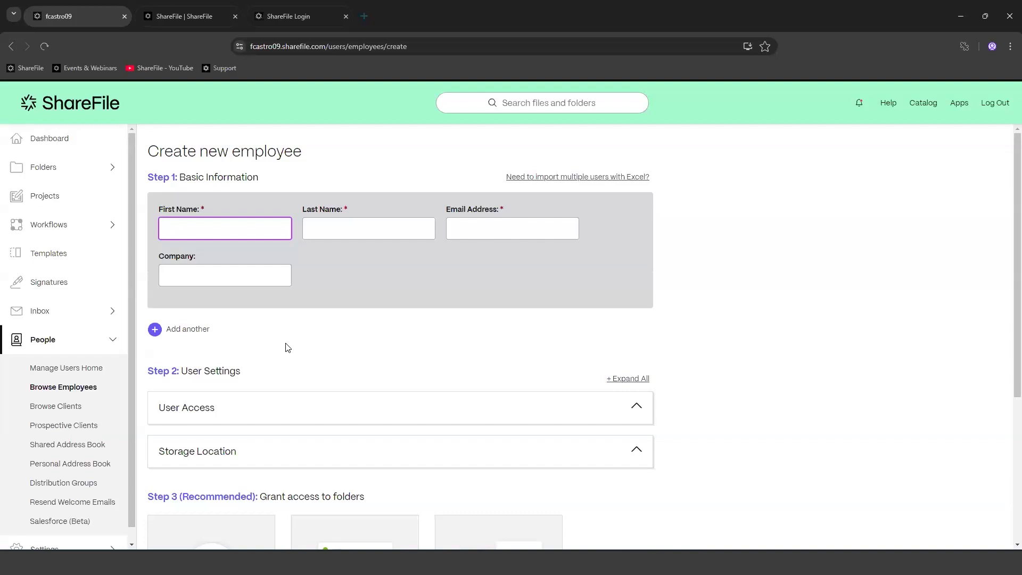
Step: Leave First Name, Last Name and Email Address empty so each shows 'This field is required.'
left_click(216, 235)
left_click(346, 236)
left_click(483, 228)
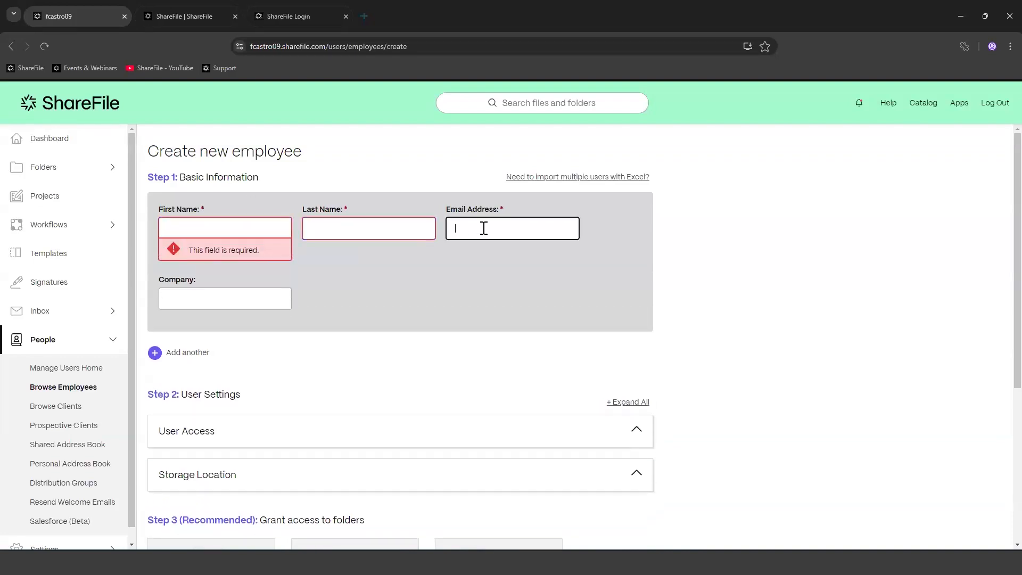
left_click(207, 226)
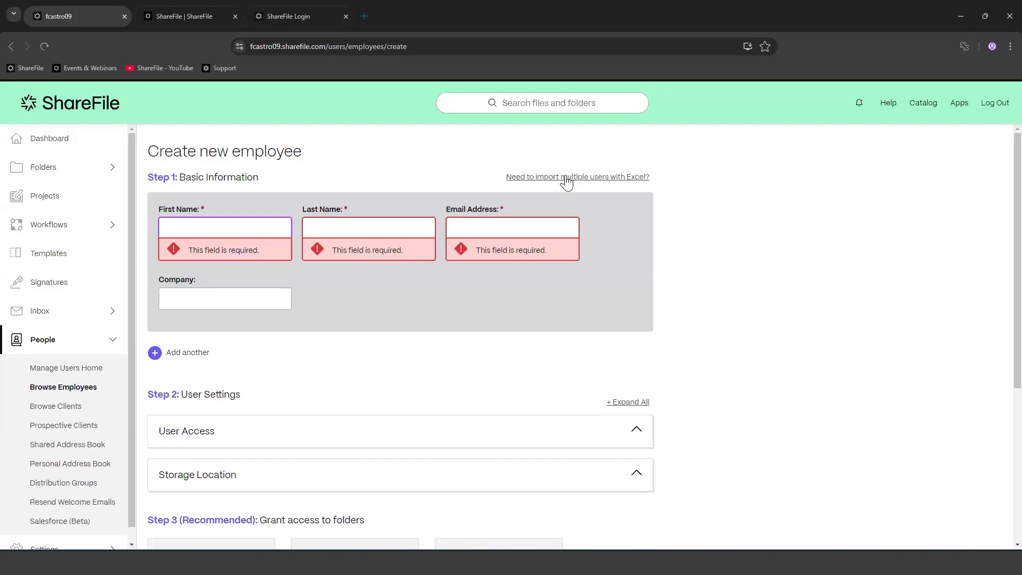
Step: Download and open the addusers (1).xlsx import template, then close the Import Multiple Users dialog
left_click(564, 177)
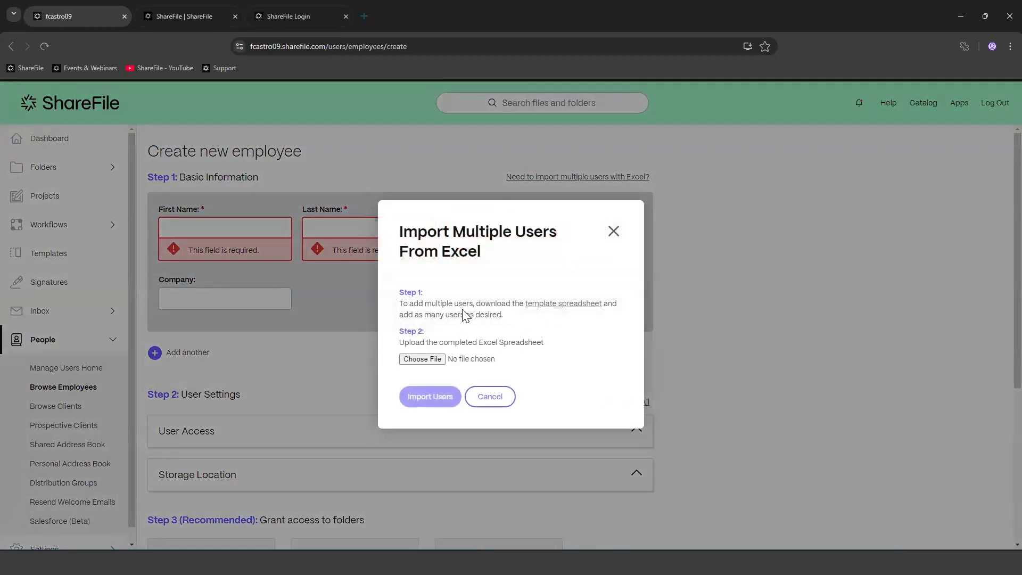
left_click(582, 311)
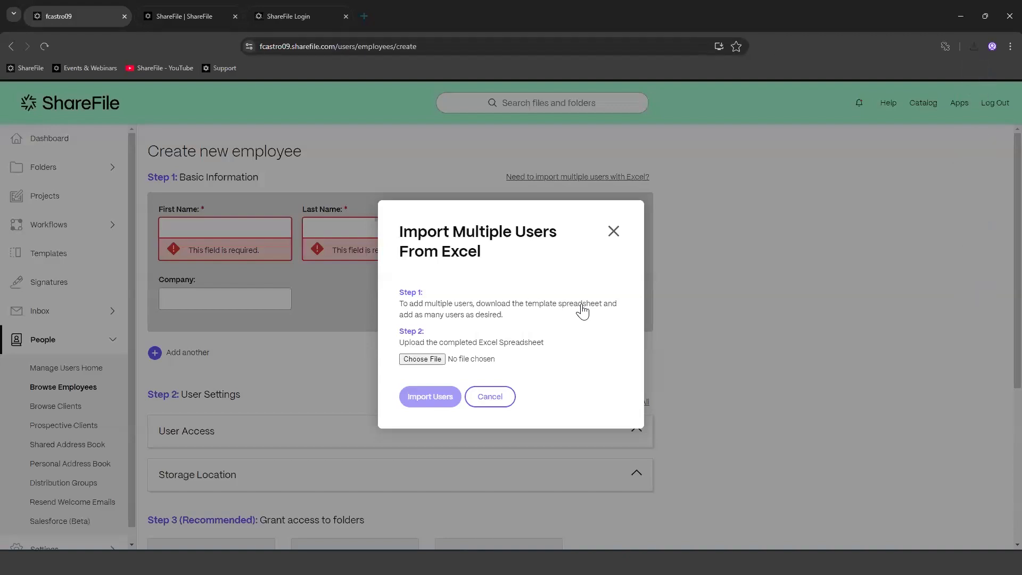
left_click(973, 46)
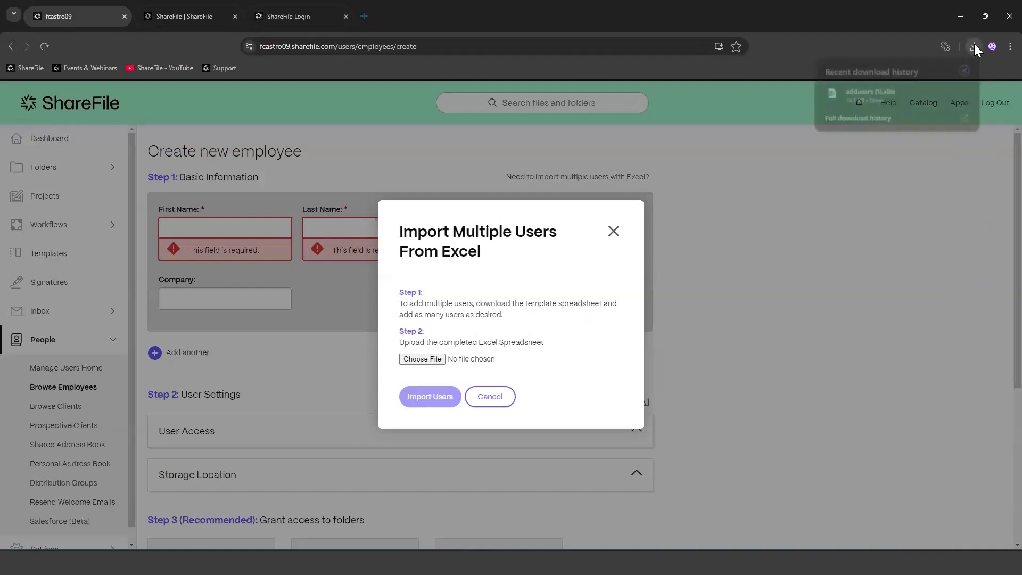
left_click(869, 97)
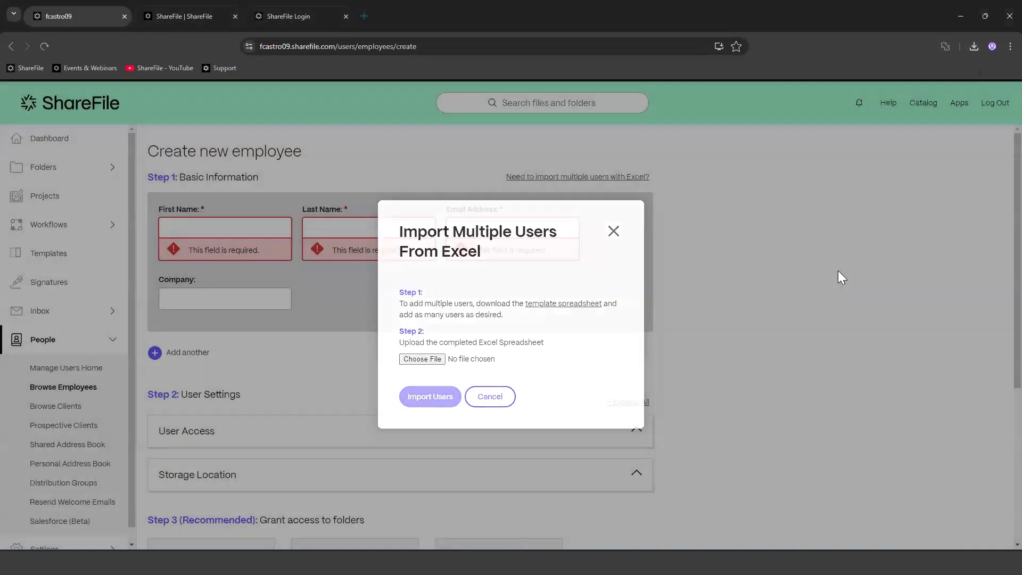
left_click(839, 272)
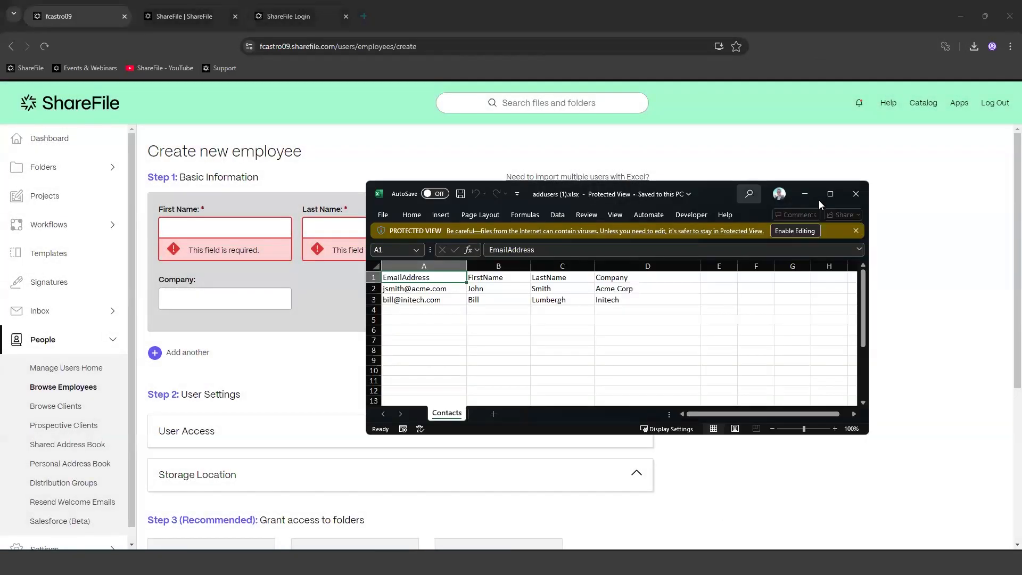
Step: Maximize the Excel window and enable editing of addusers (1).xlsx
left_click(829, 192)
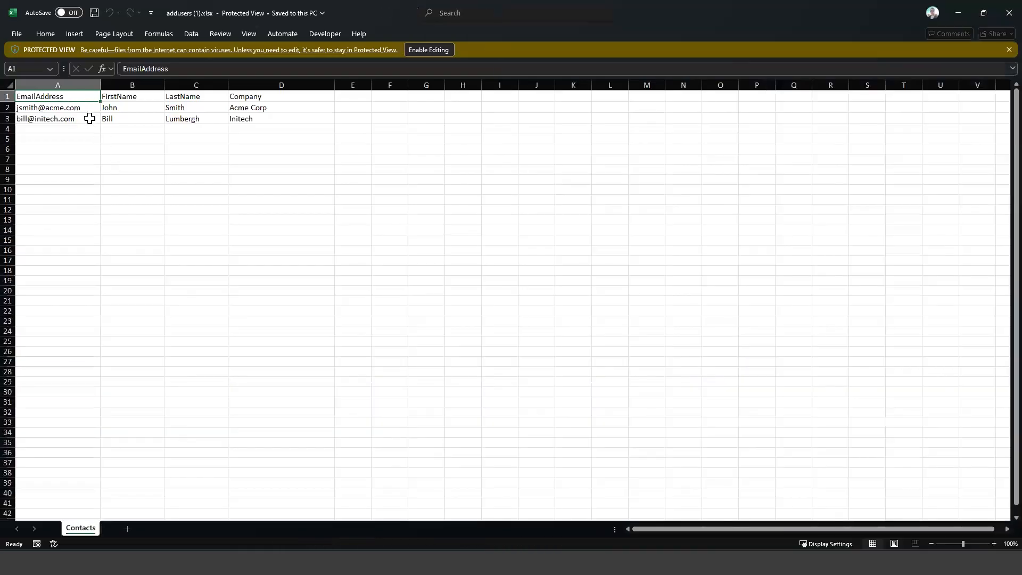
left_click(138, 97)
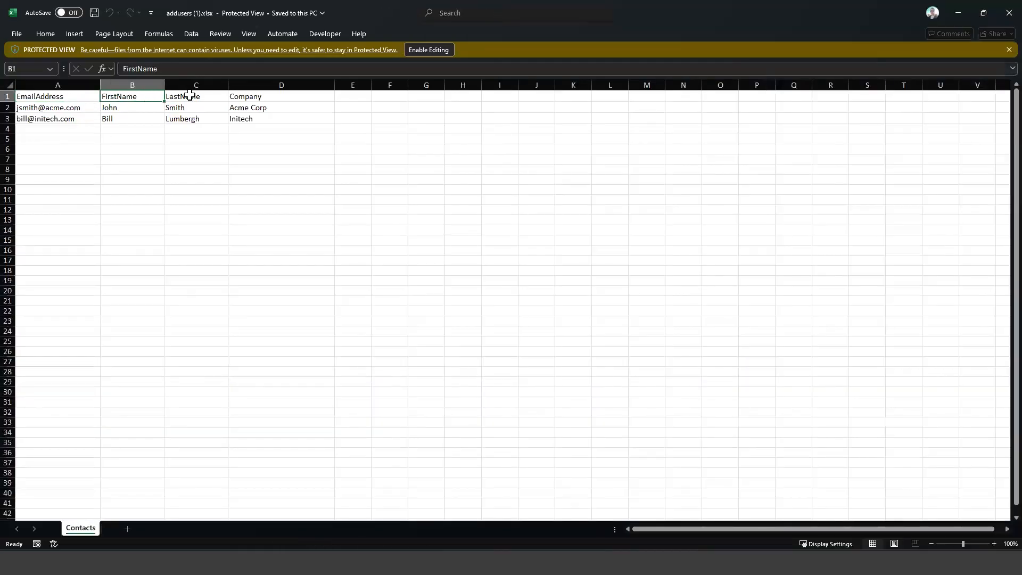
left_click(194, 96)
left_click(254, 97)
left_click(429, 49)
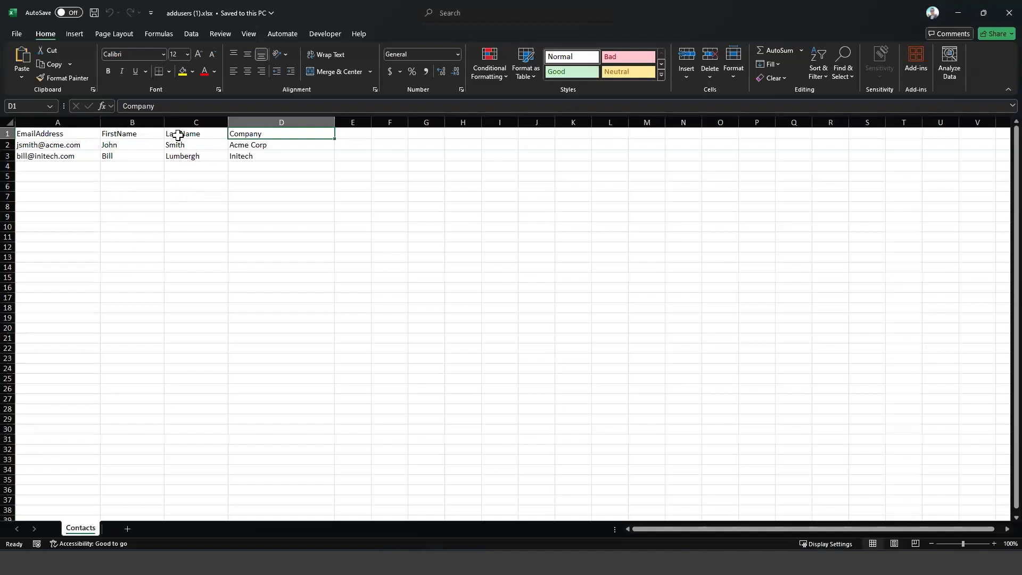
Step: Review the EmailAddress through Company headers, the two sample user rows and the first empty row
left_click(361, 135)
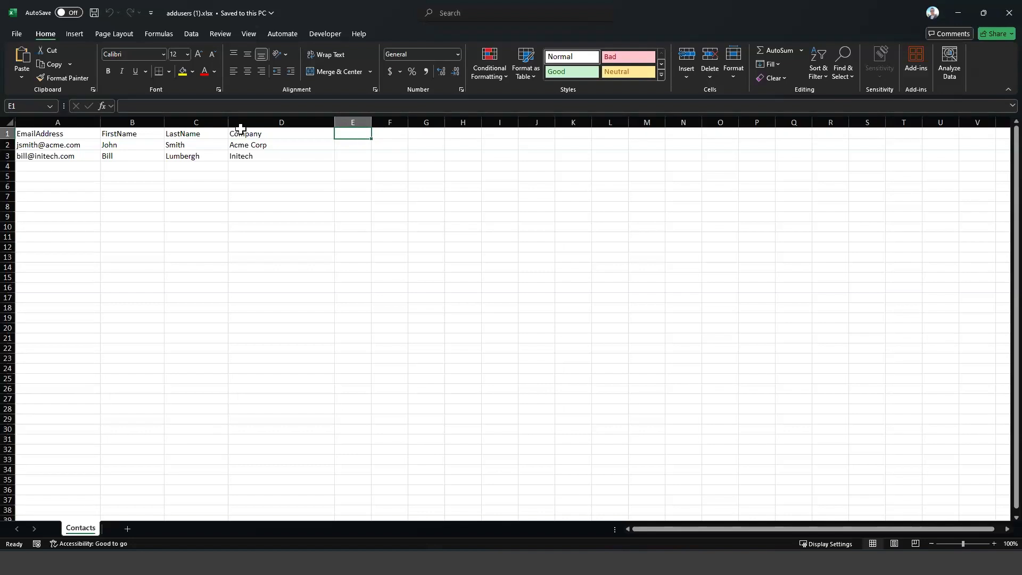
left_click(62, 135)
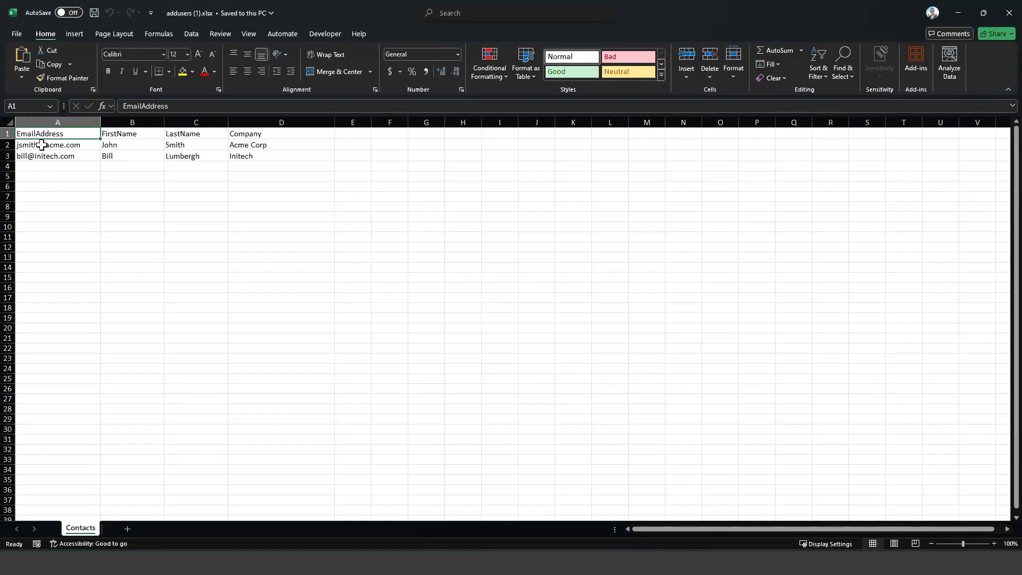
left_click_drag(42, 144, 255, 144)
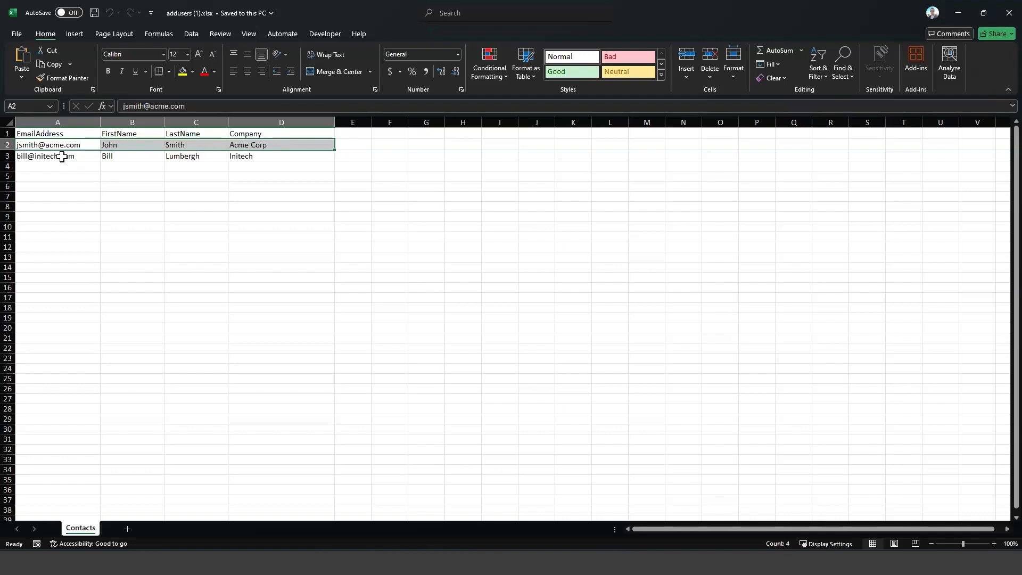
left_click_drag(61, 156, 266, 155)
left_click_drag(41, 167, 296, 173)
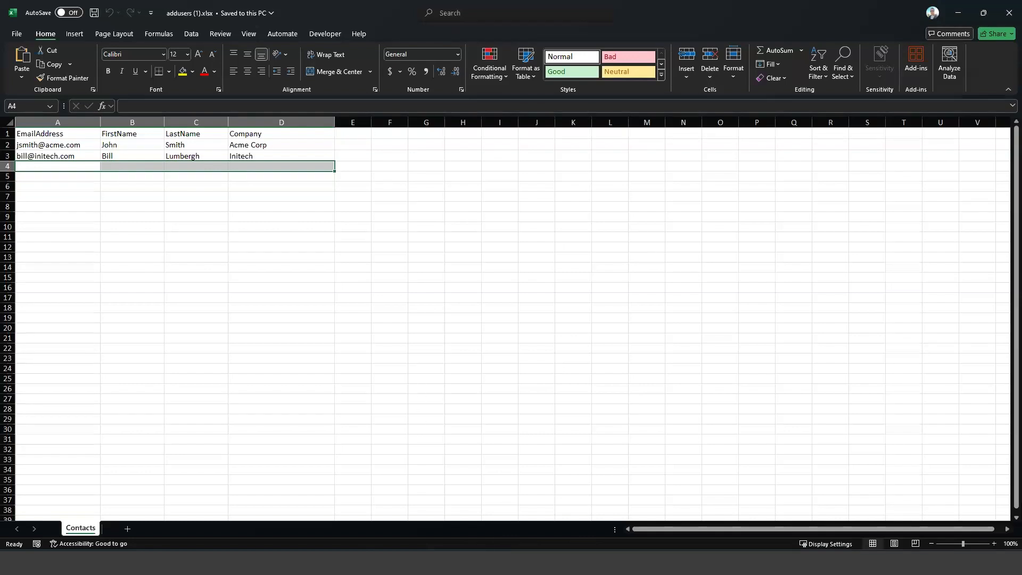
Step: Back in ShareFile, enter the employee's name, e-mail address and Company 'Citrix', correcting a typo
left_click(556, 510)
left_click(245, 231)
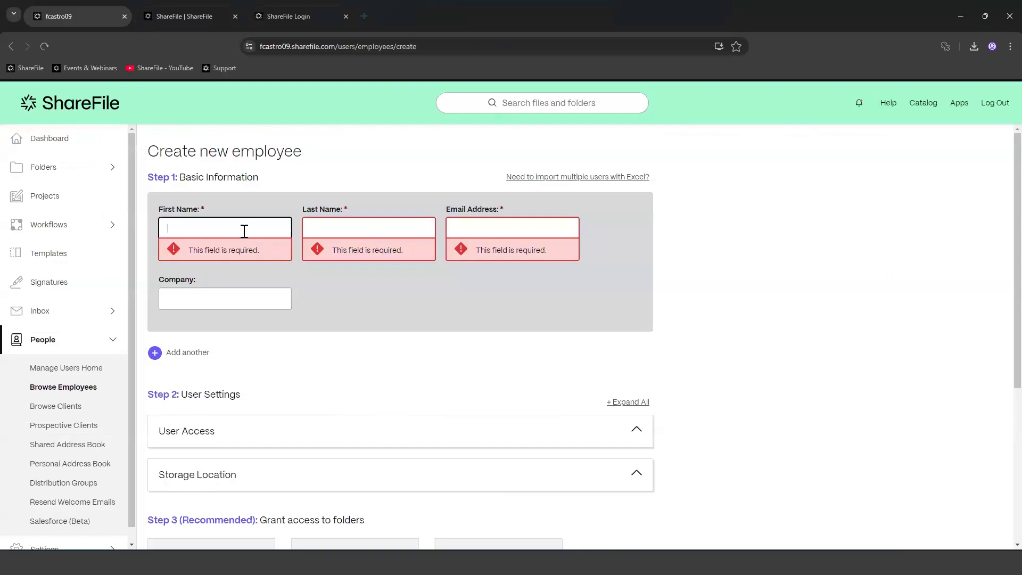
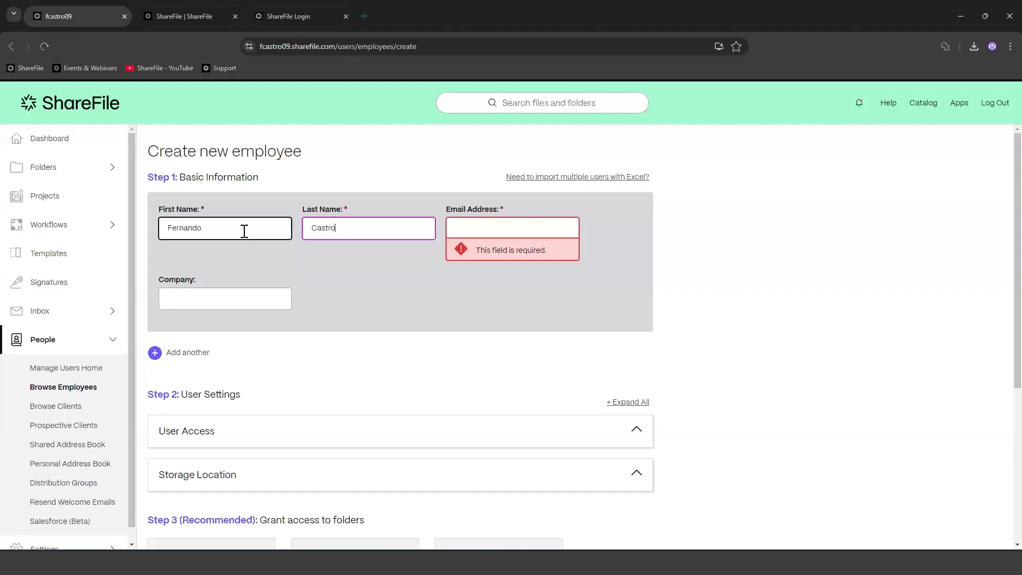
left_click(499, 229)
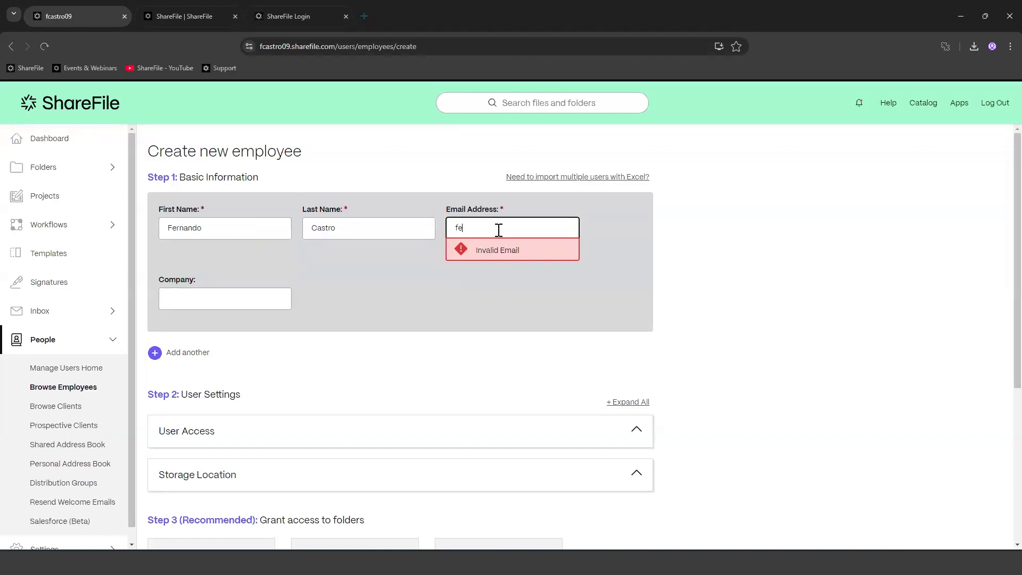
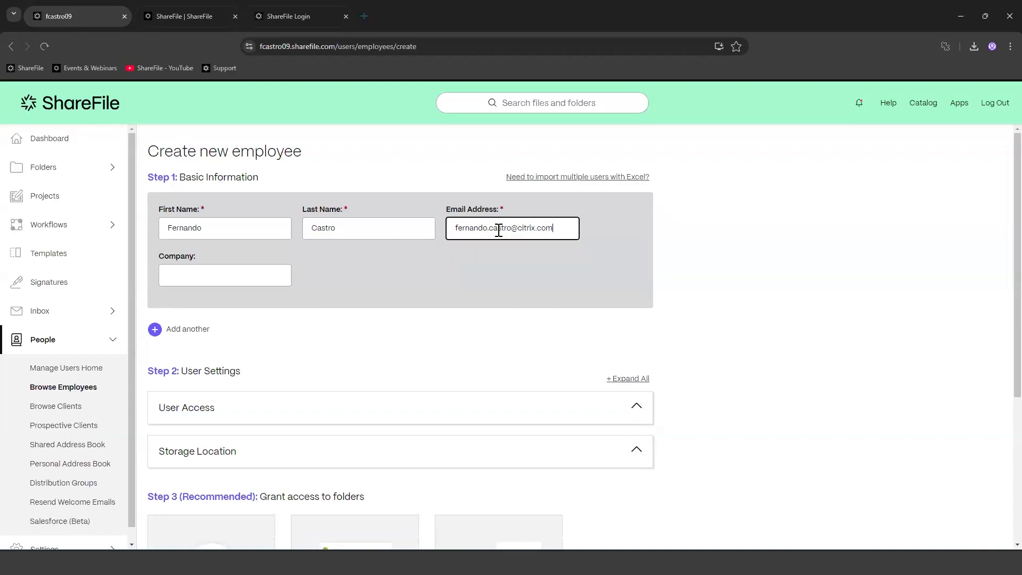
left_click(271, 277)
type("Cirix")
key("BackSpace")
key("BackSpace")
key("BackSpace")
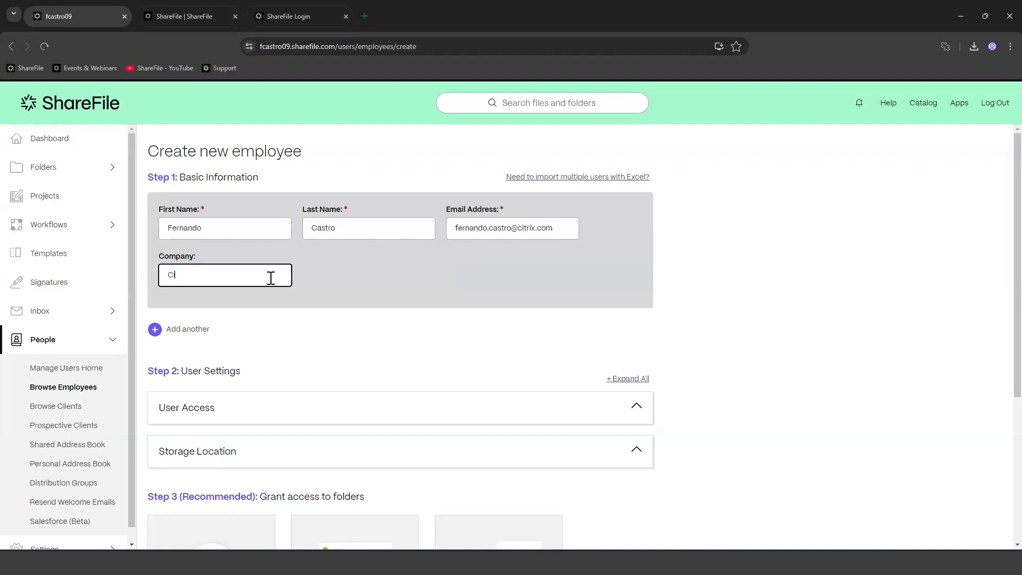
type("trix")
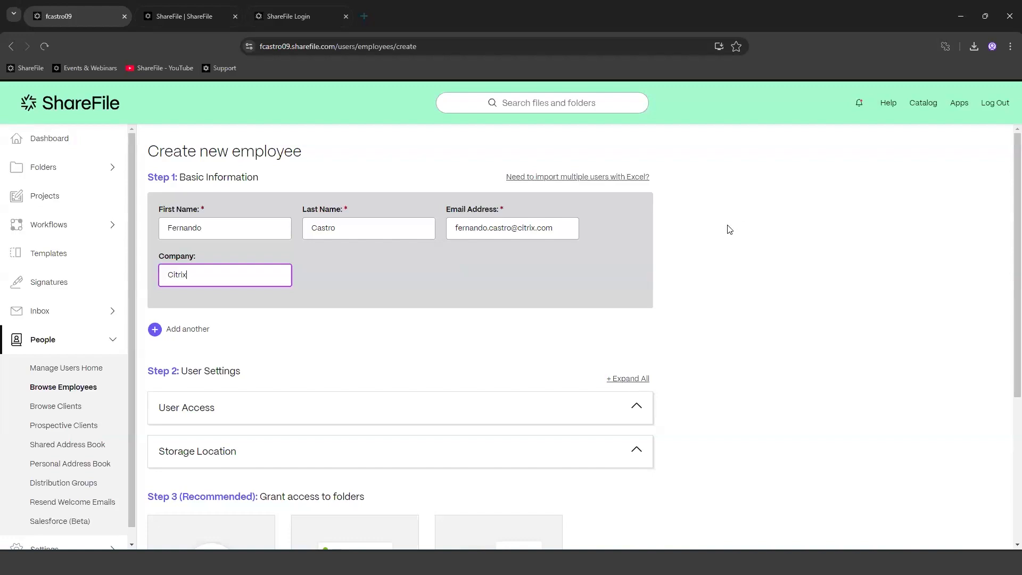
Step: Scroll to Step 2: User Settings and expand the User Access section
scroll(729, 226, "down", 2)
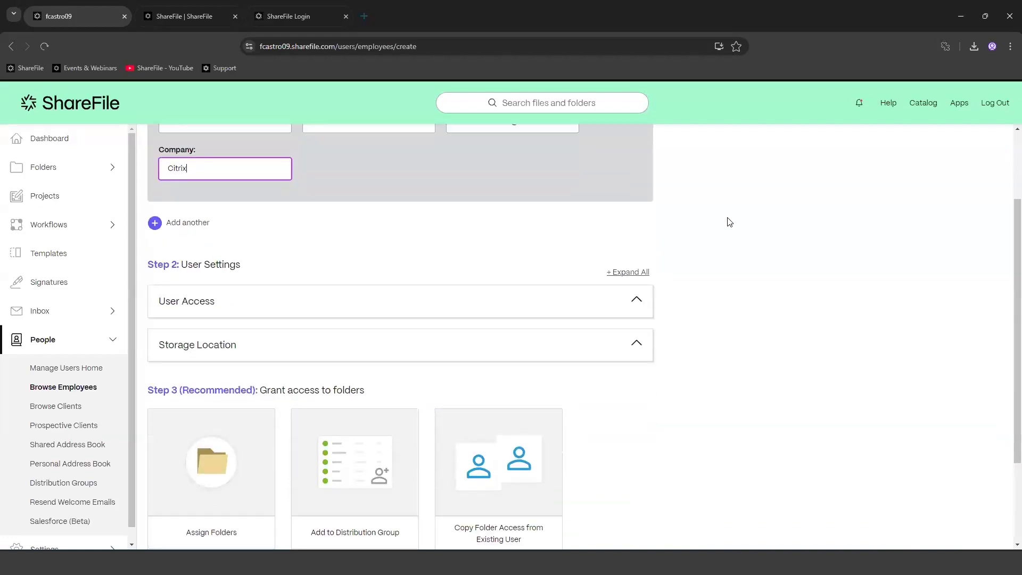
scroll(245, 266, "up", 2)
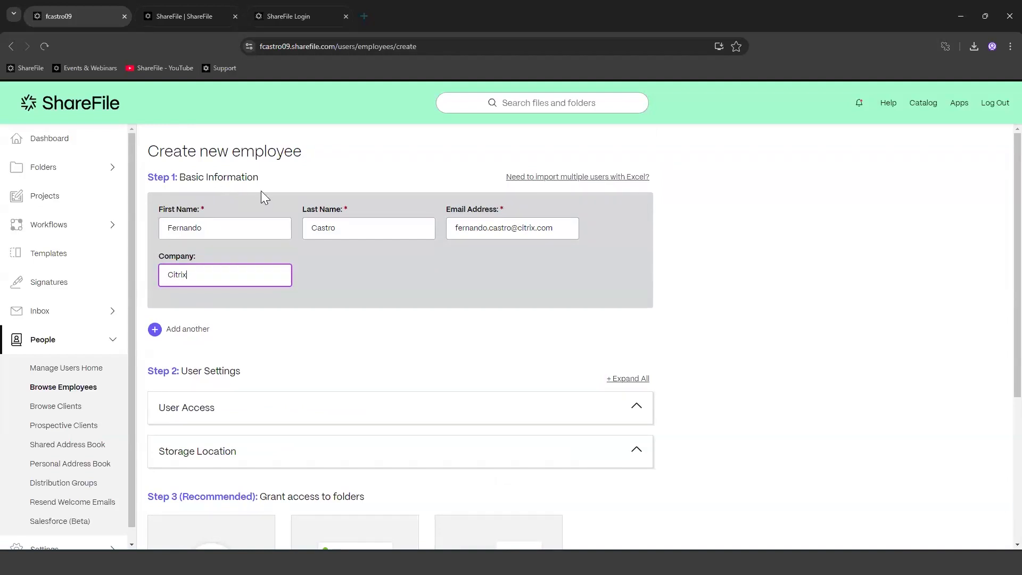
scroll(335, 384, "down", 1)
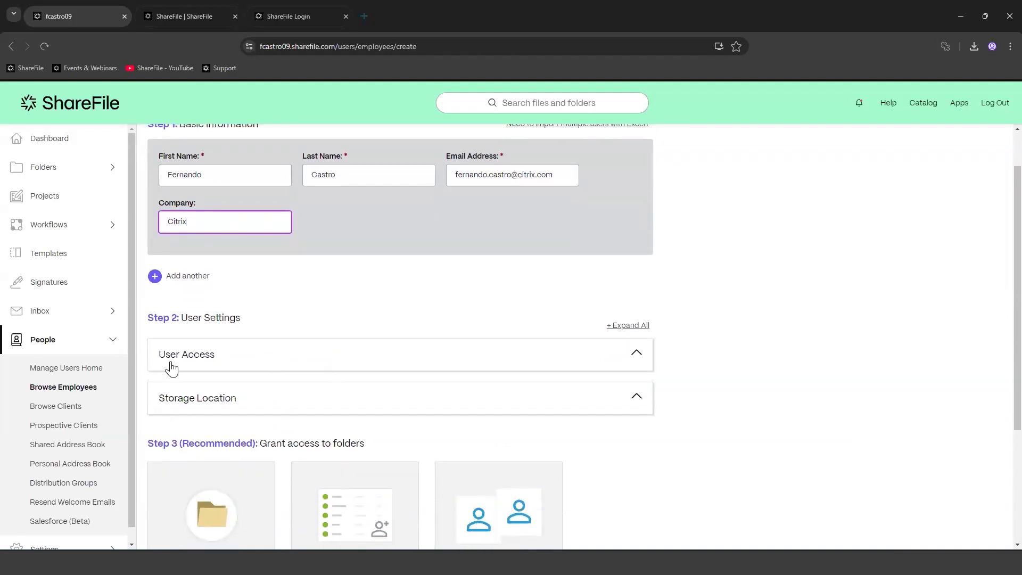
left_click(260, 352)
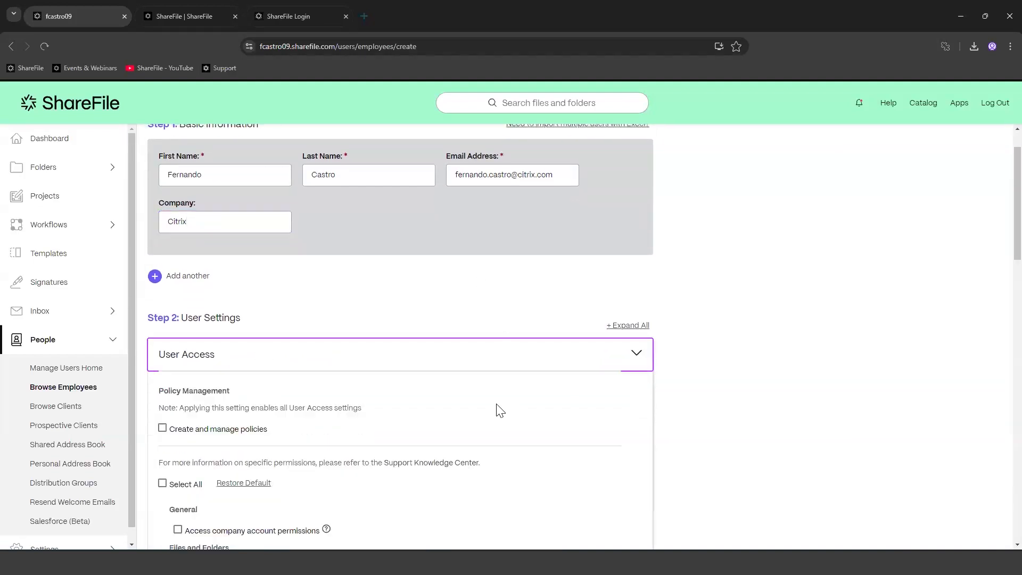
Step: Review the User Access checkboxes and view the personal File Box explanation
scroll(499, 410, "down", 3)
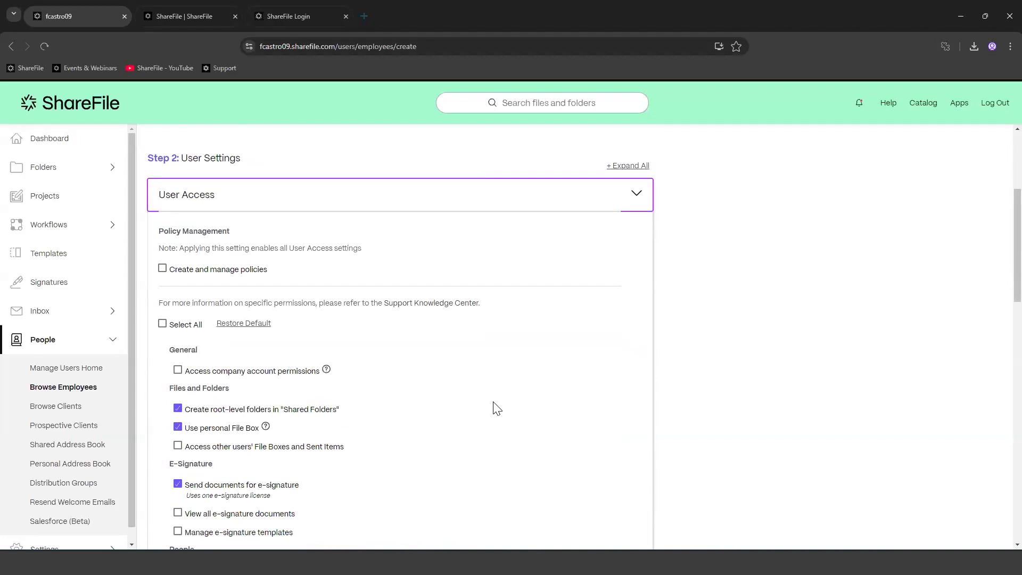
scroll(496, 408, "down", 2)
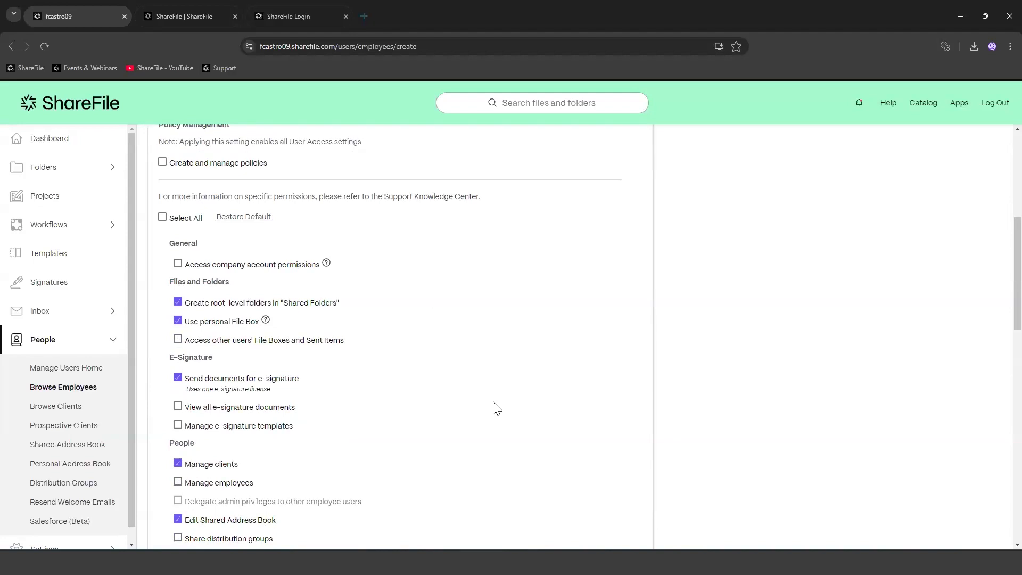
scroll(493, 311, "down", 2)
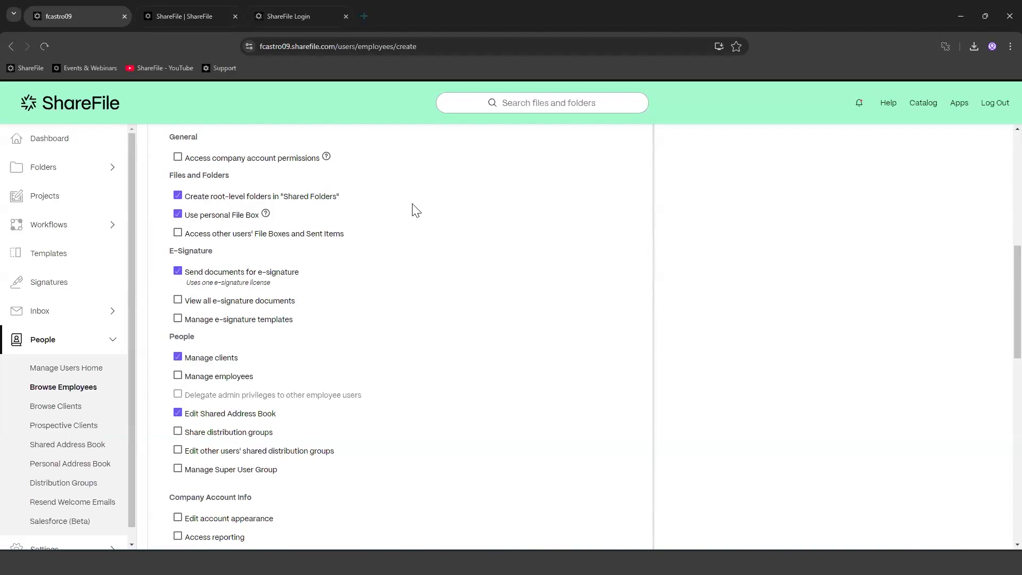
mouse_move(251, 208)
left_click(266, 214)
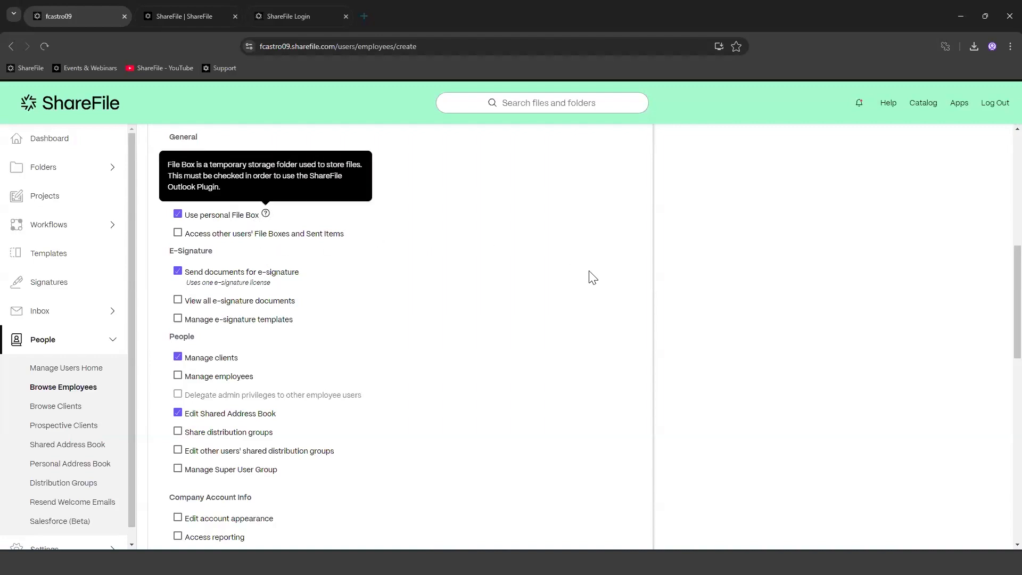
left_click(588, 270)
Step: Scroll through the remaining permissions unchanged and collapse the User Access section
scroll(374, 331, "down", 1)
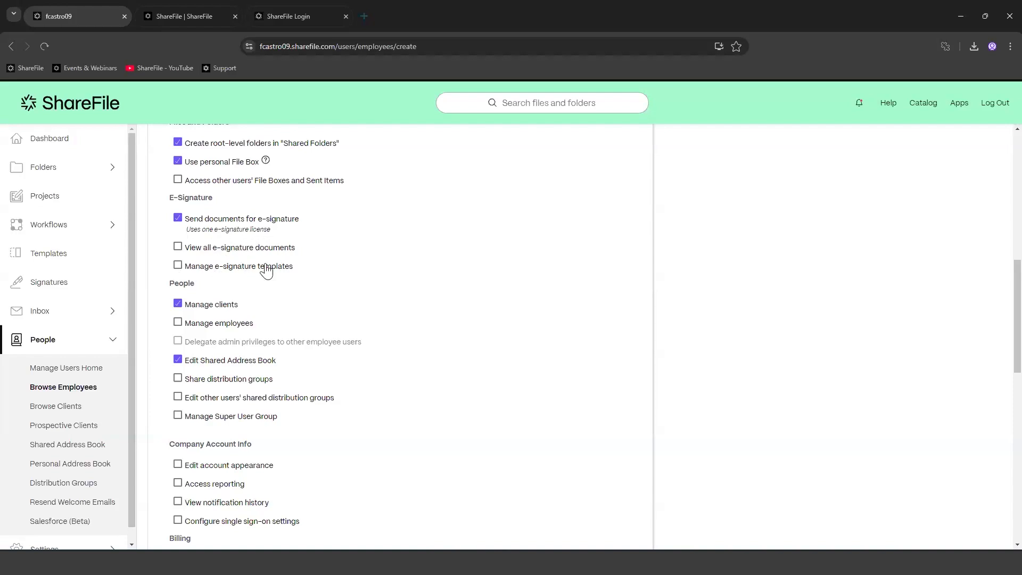
scroll(452, 302, "down", 3)
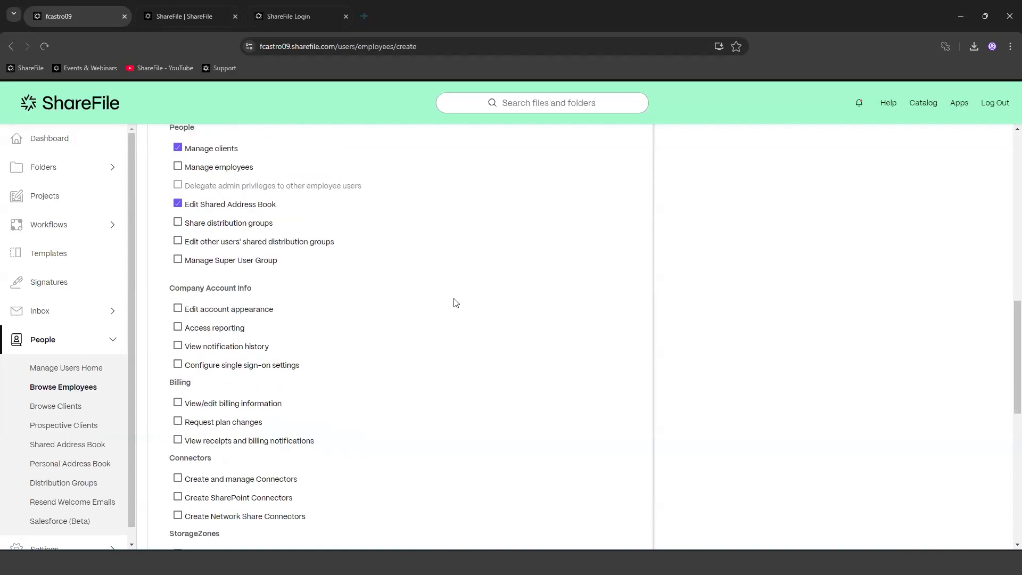
scroll(451, 303, "up", 1)
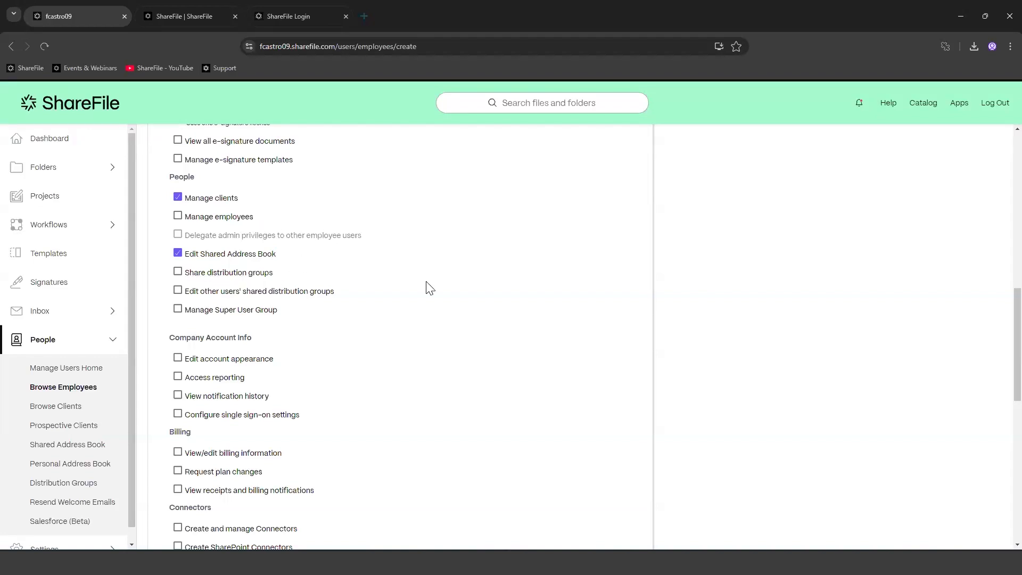
scroll(482, 287, "down", 3)
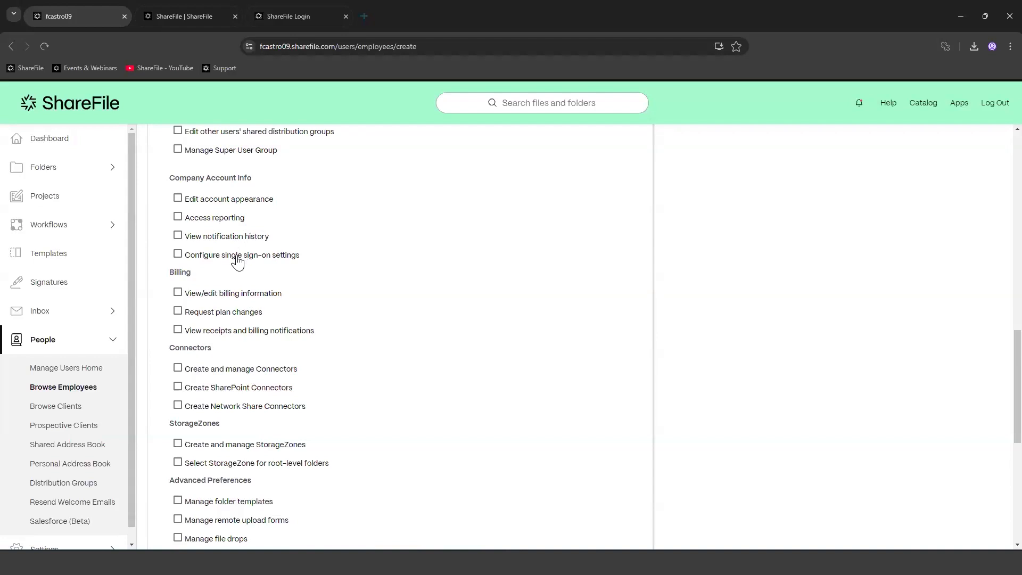
scroll(287, 260, "down", 1)
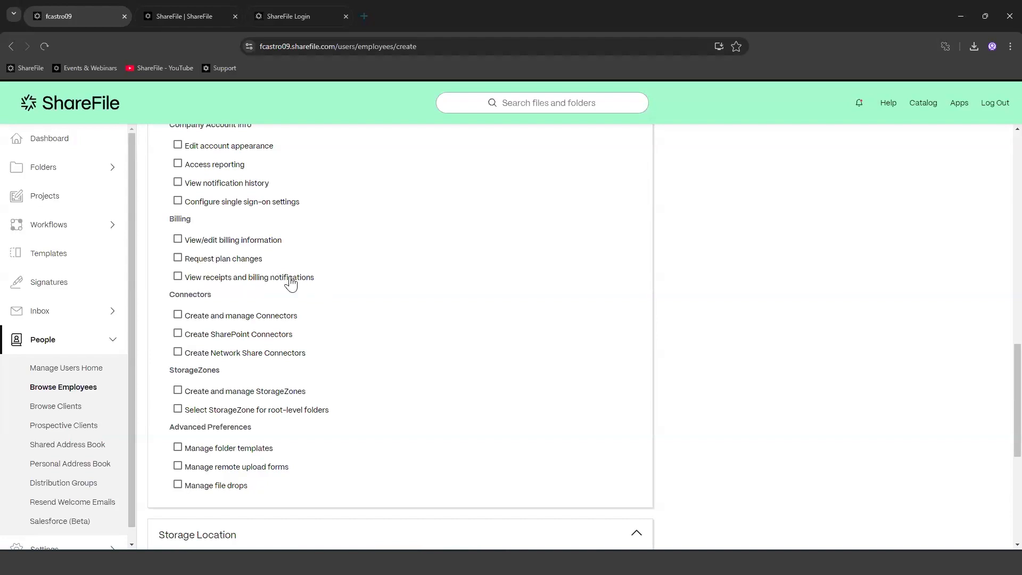
scroll(413, 355, "down", 1)
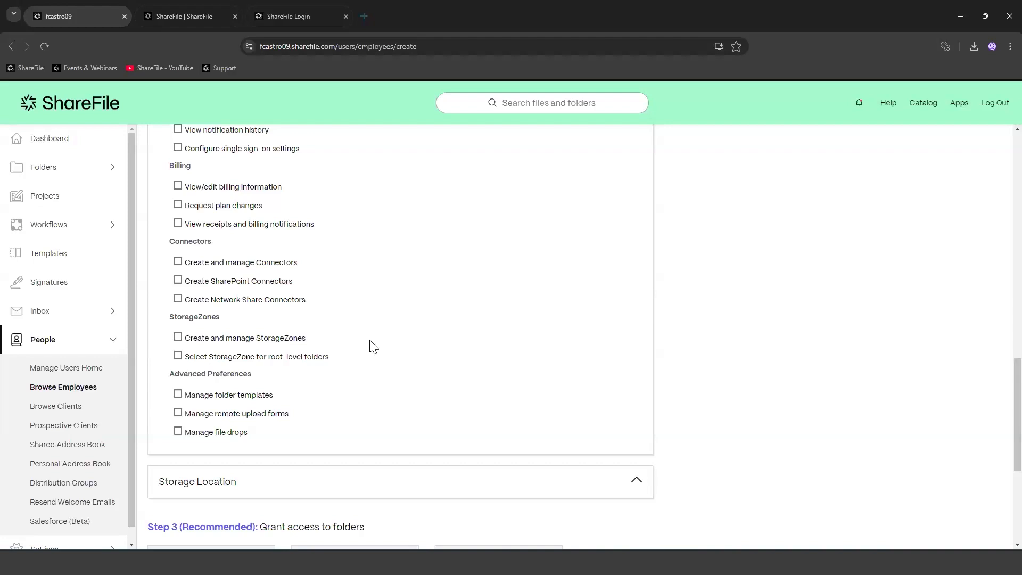
scroll(373, 346, "down", 1)
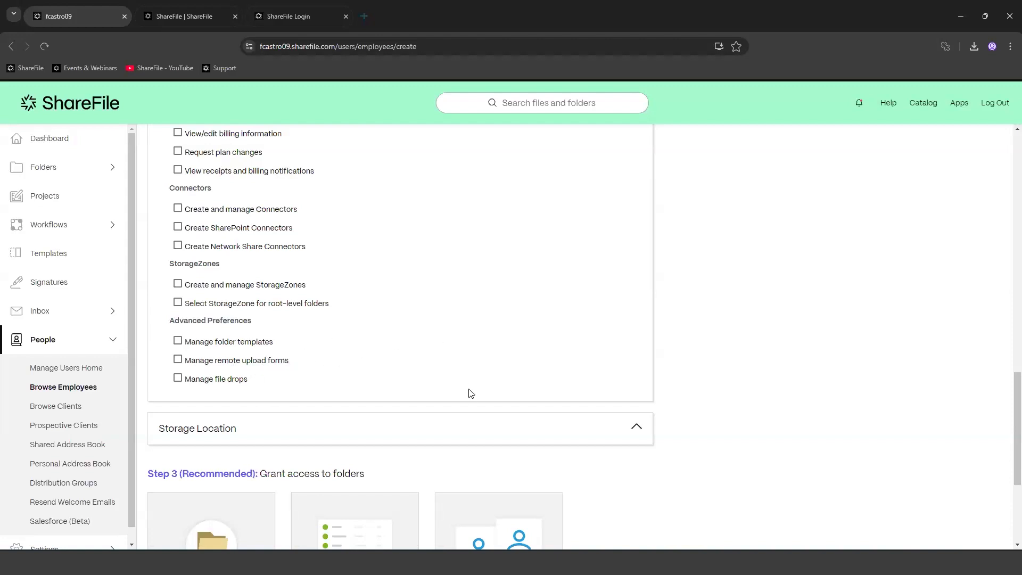
scroll(452, 390, "up", 10)
scroll(444, 383, "up", 4)
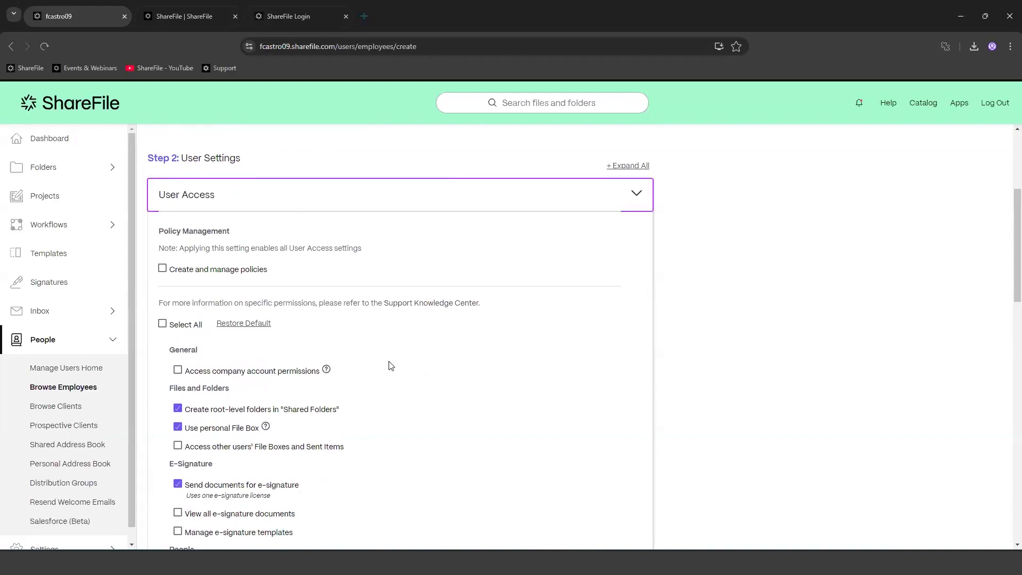
left_click(638, 202)
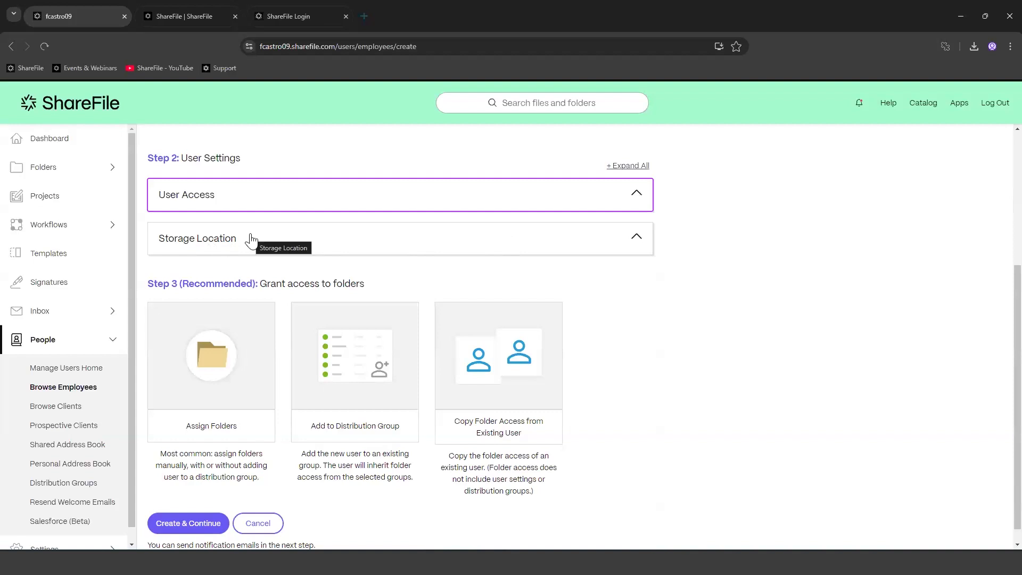
Step: Expand Storage Location, confirm StorageZone is ShareFile US East, and scroll to the Step 3 cards
left_click(335, 237)
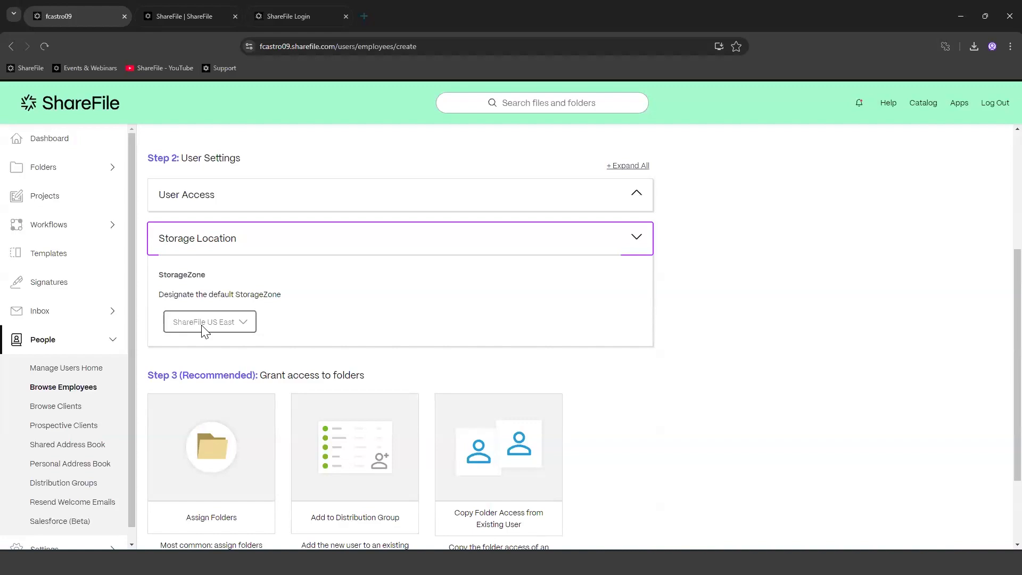
left_click(244, 323)
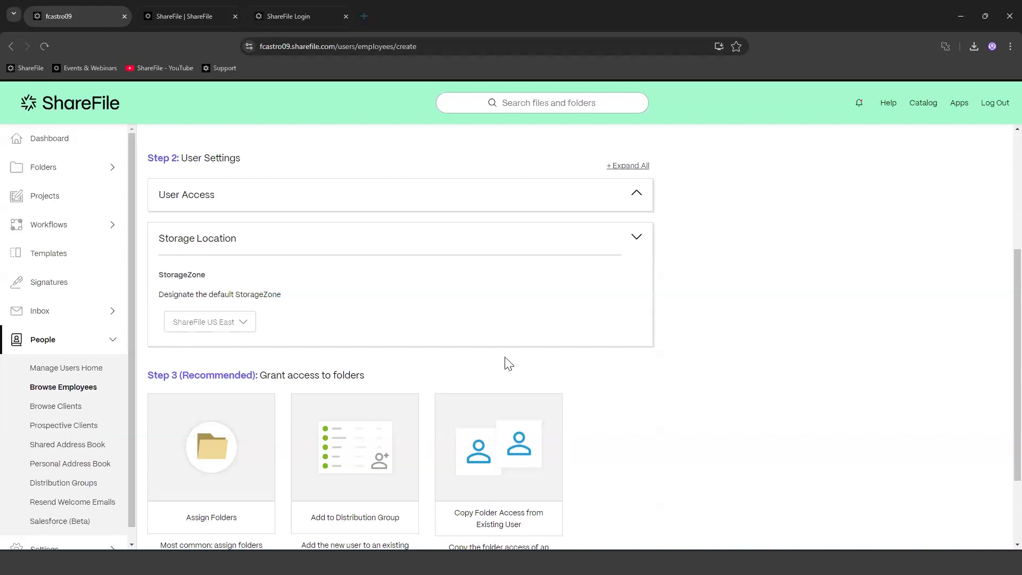
scroll(504, 360, "down", 1)
scroll(615, 384, "down", 1)
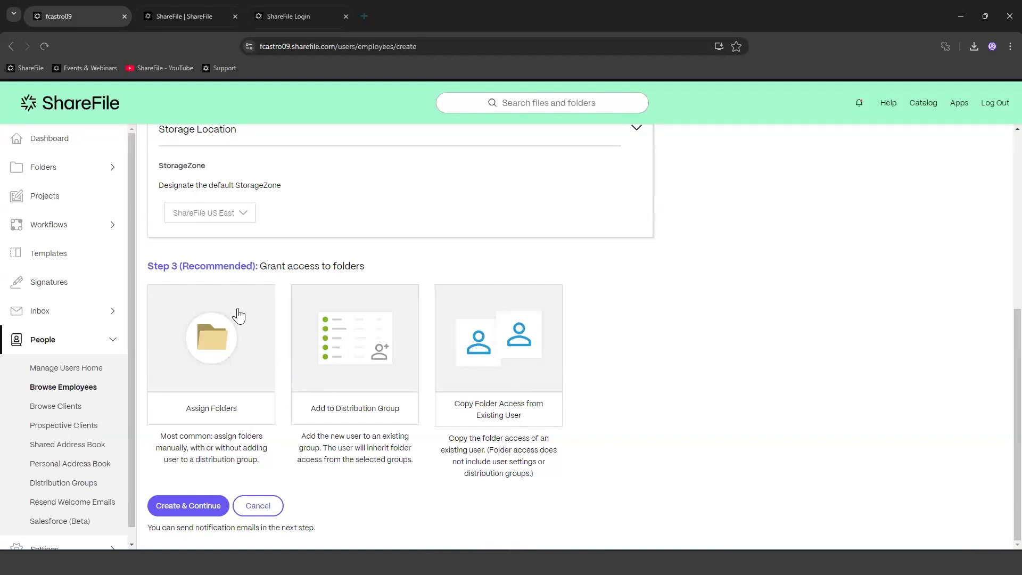
left_click(215, 351)
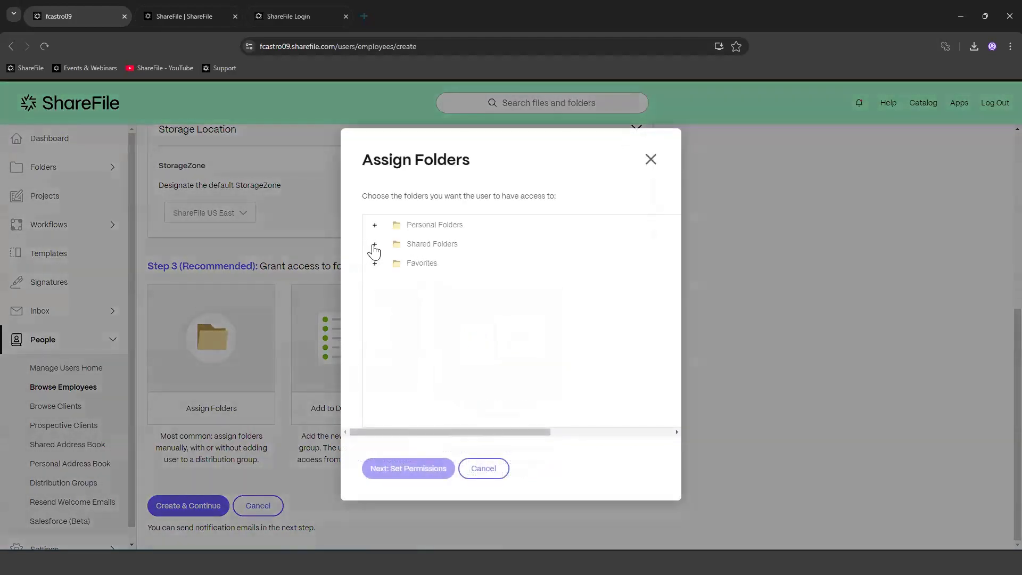
left_click(375, 244)
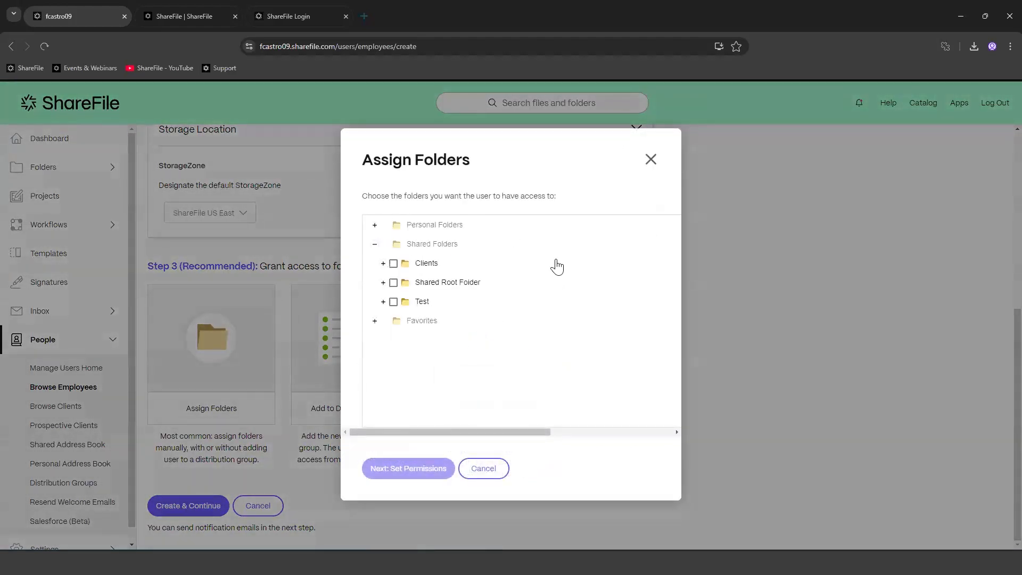
left_click(383, 282)
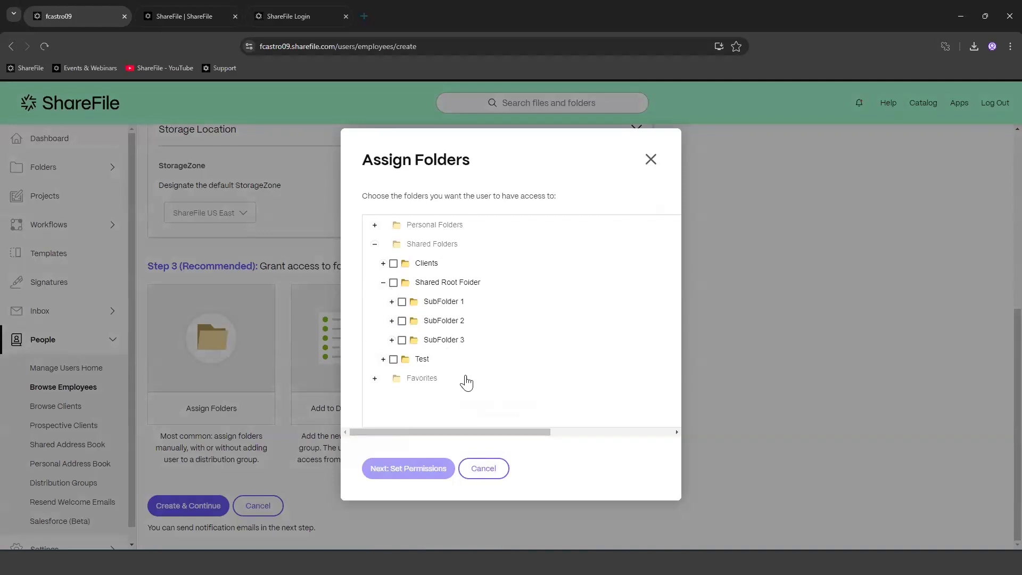
left_click(484, 468)
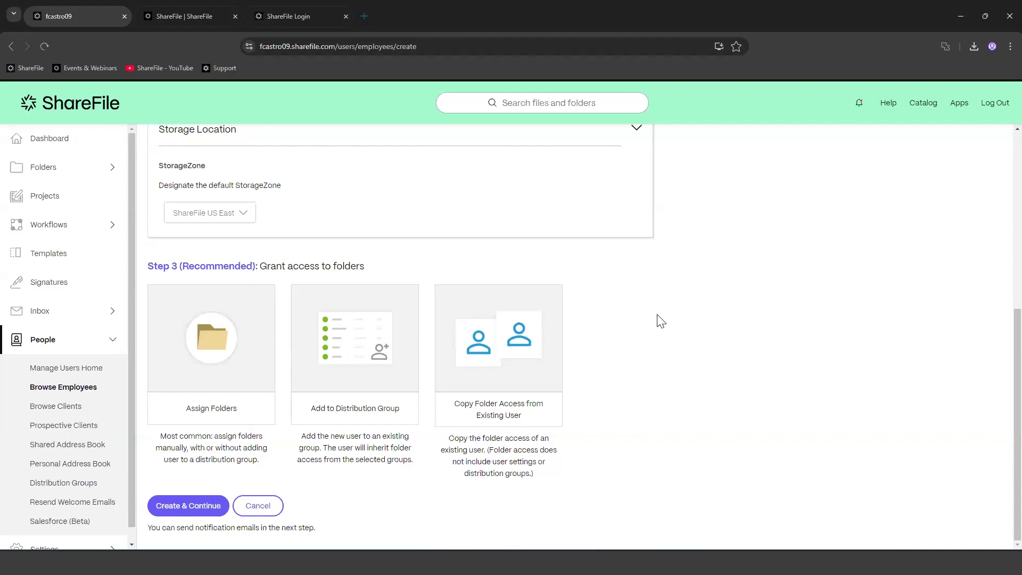
Step: Create the employee with no folders assigned via Continue Anyway, then click into the Message box
left_click(191, 512)
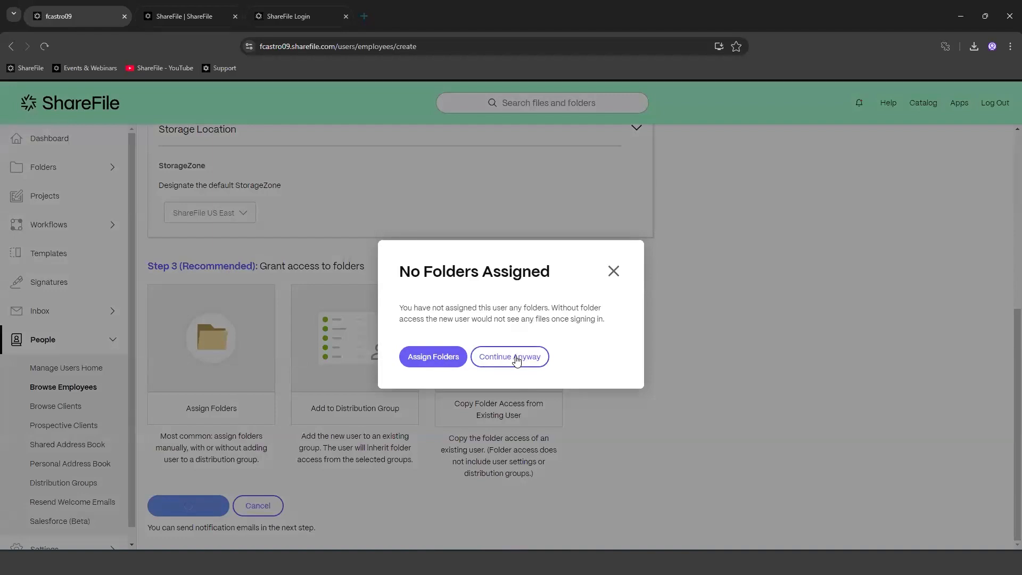
left_click(515, 361)
left_click(277, 272)
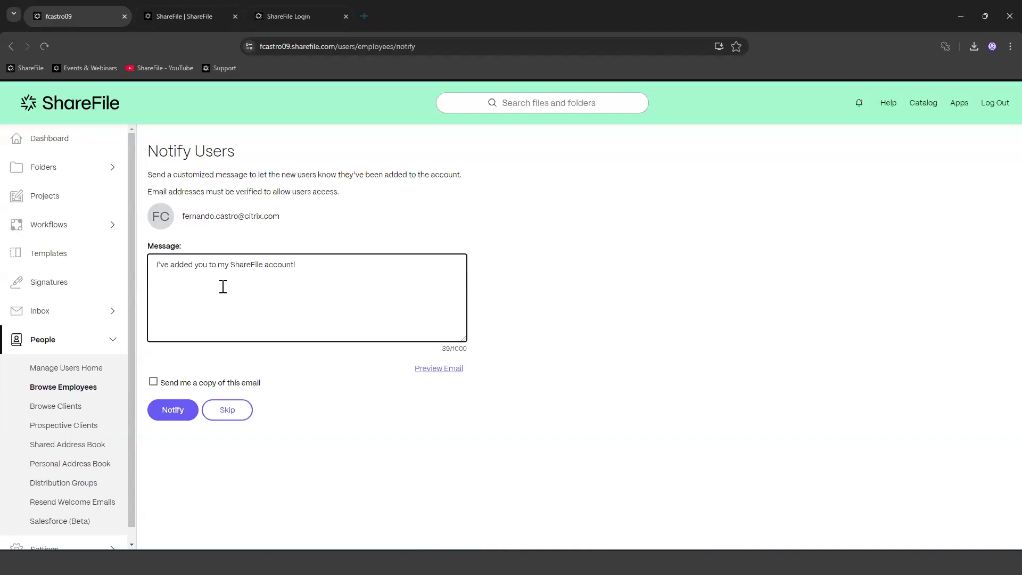
Step: Keep the default welcome message and leave Send me a copy unchecked
left_click(229, 414)
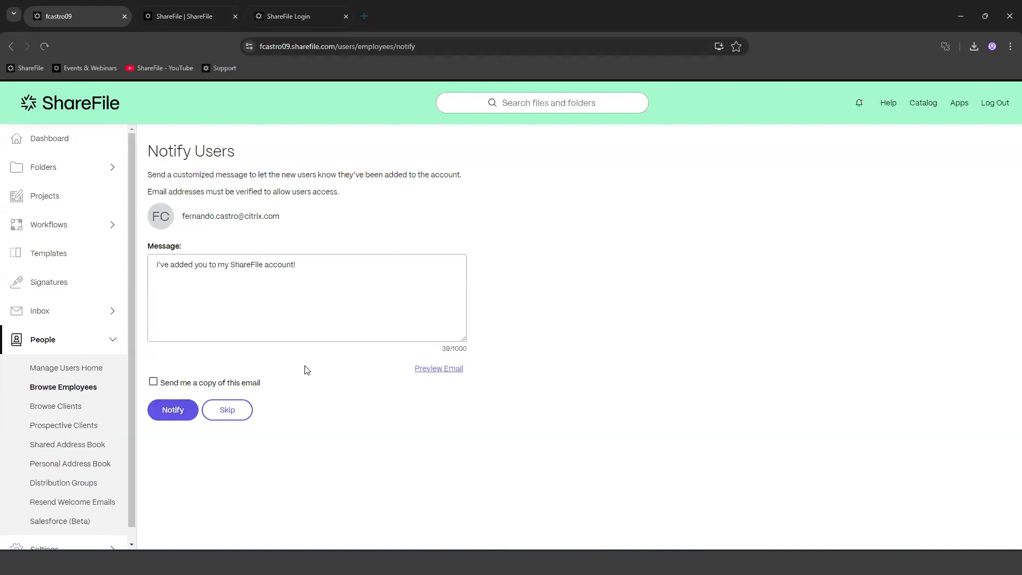
left_click(155, 383)
left_click(155, 383)
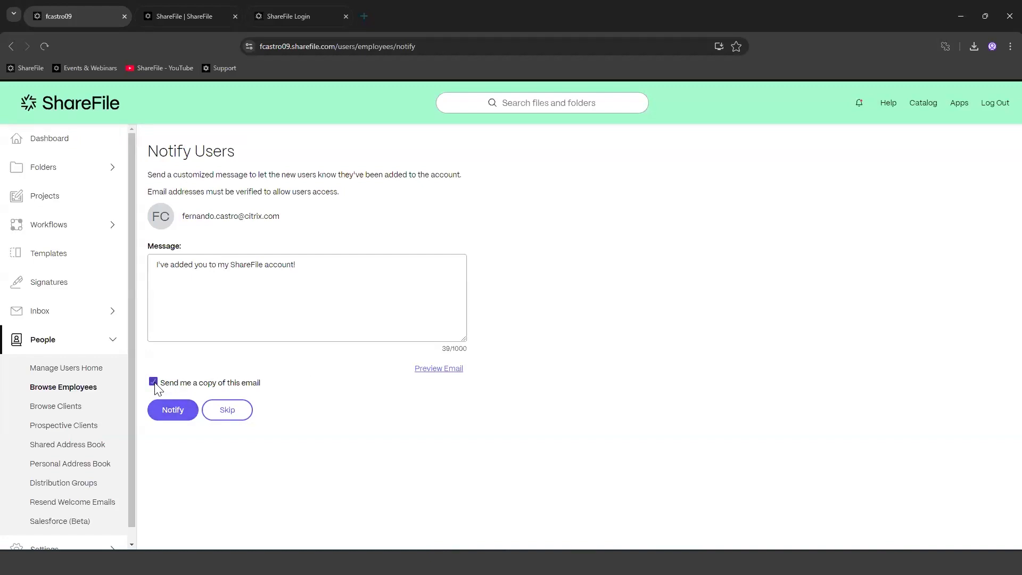
Step: Preview the notification email, close the preview, and send the invitation with Notify
left_click(442, 370)
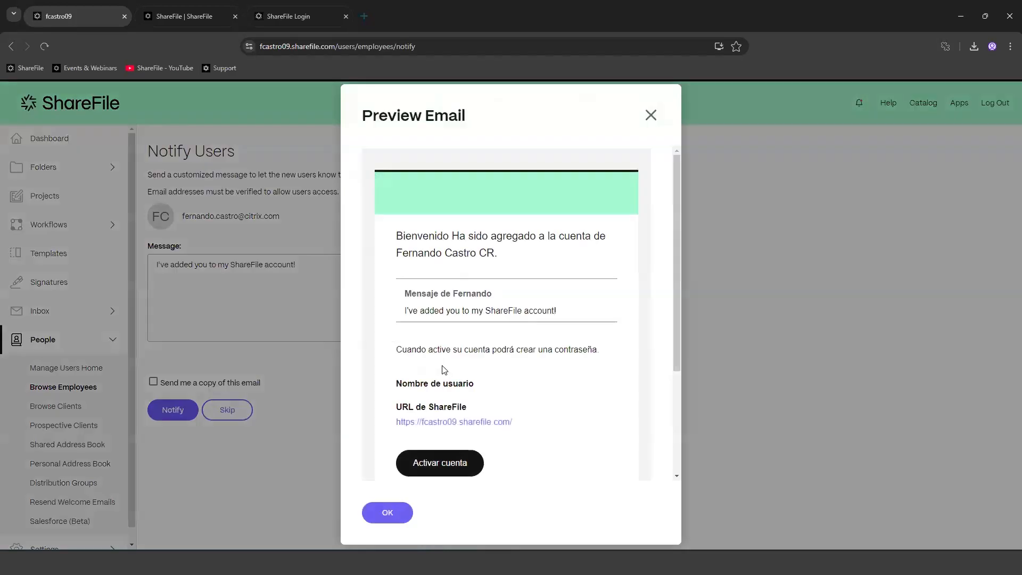
left_click(651, 115)
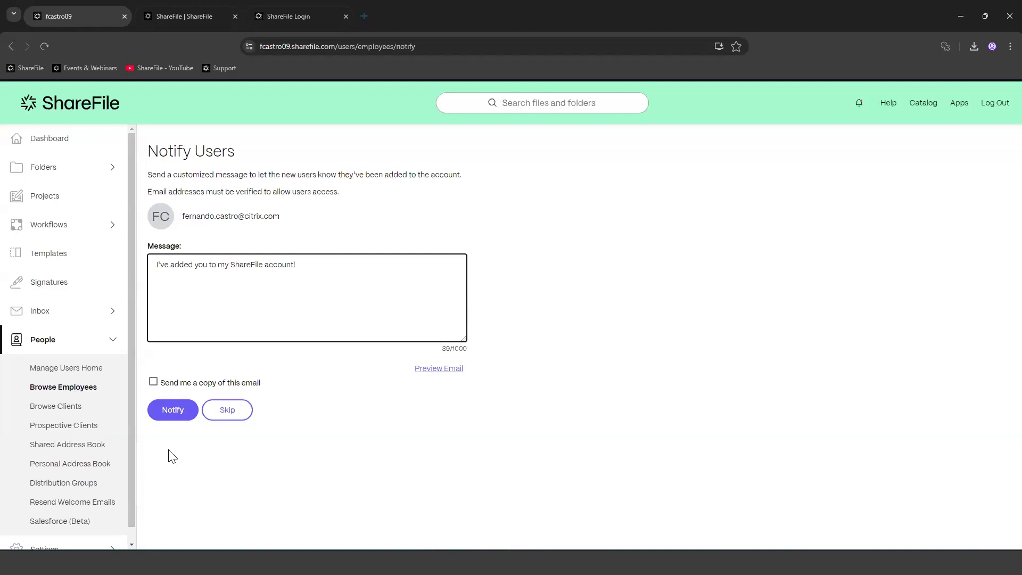
left_click(188, 411)
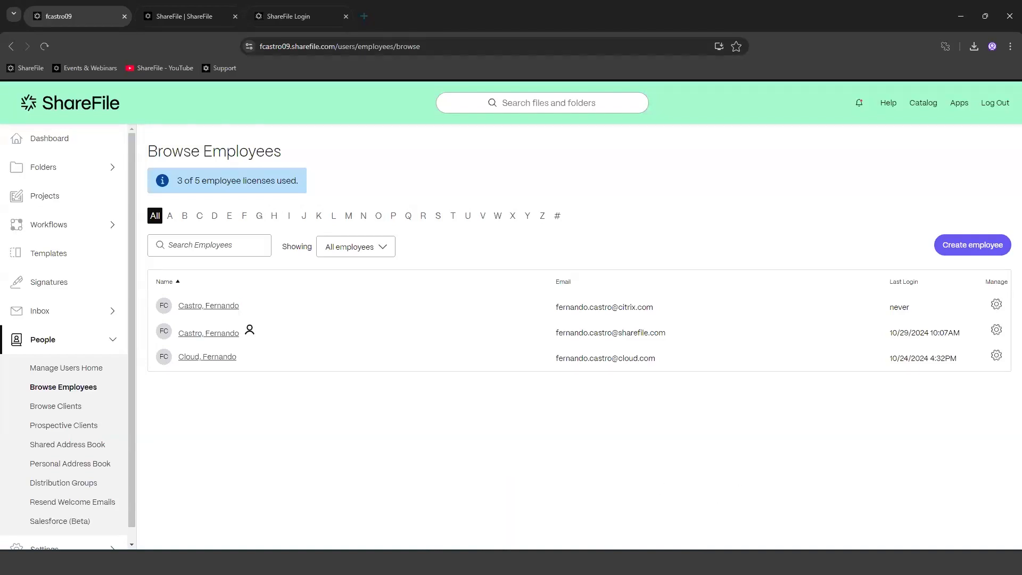
Step: In Gmail, open the ShareFile welcome email and open its Activate Account link in a new tab
key("alt+Tab")
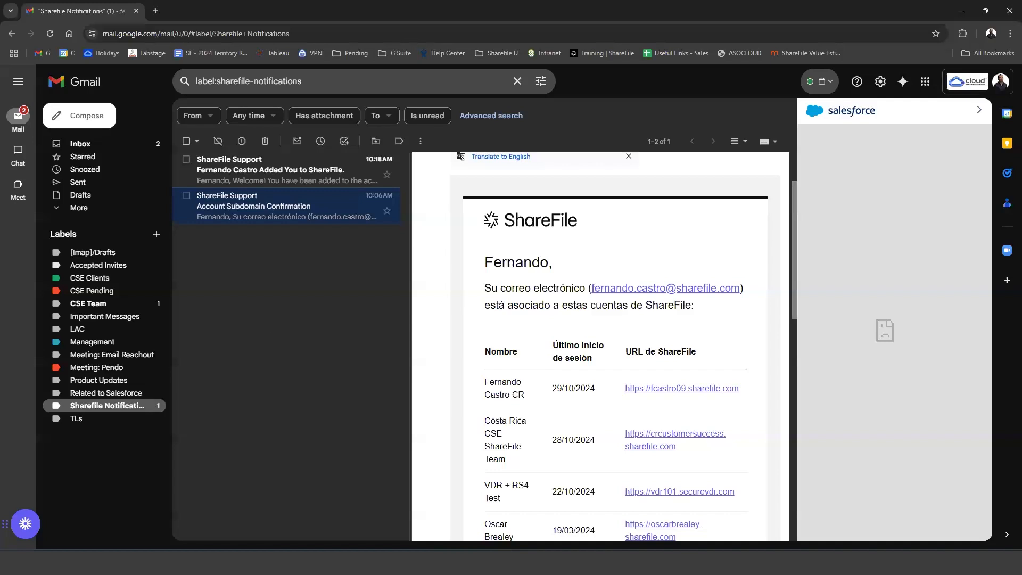
left_click(243, 181)
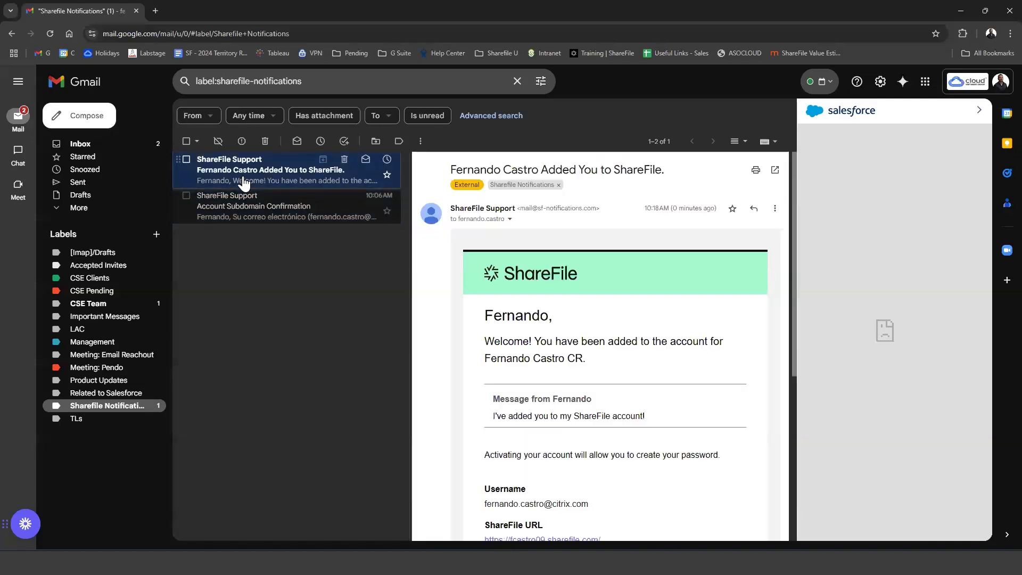
scroll(593, 399, "down", 3)
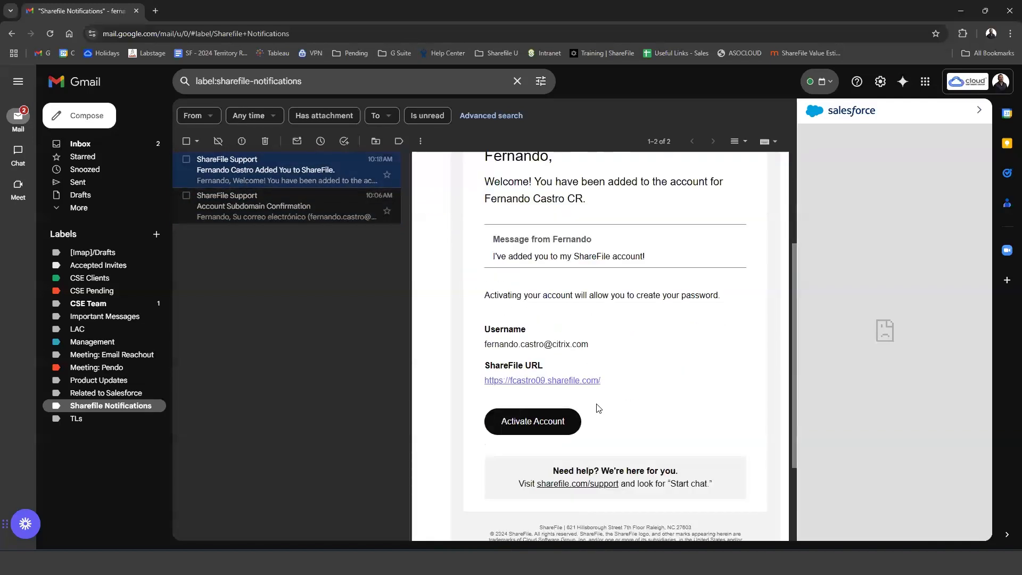
scroll(599, 407, "up", 2)
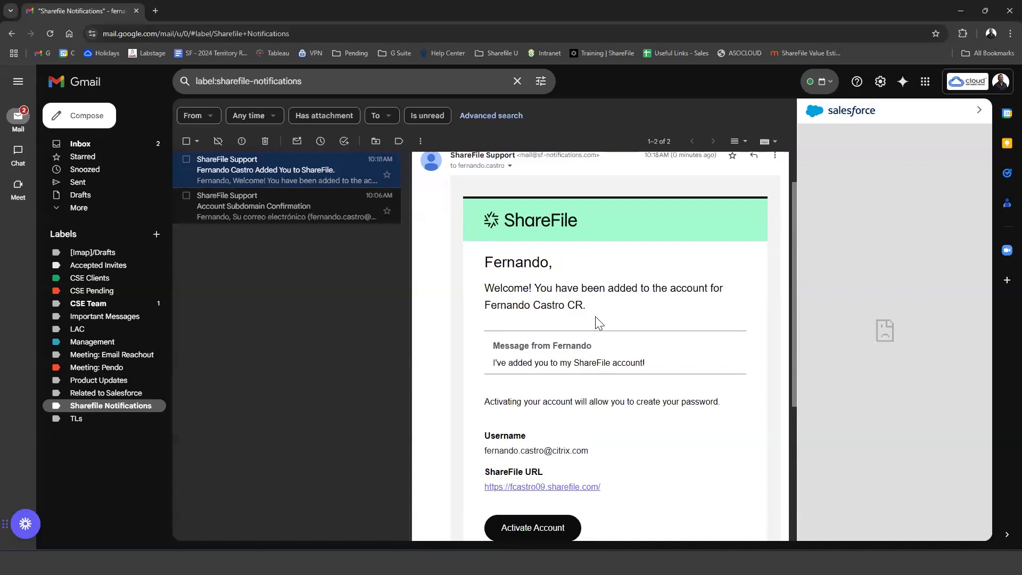
scroll(540, 421, "down", 2)
right_click(539, 424)
left_click(548, 429)
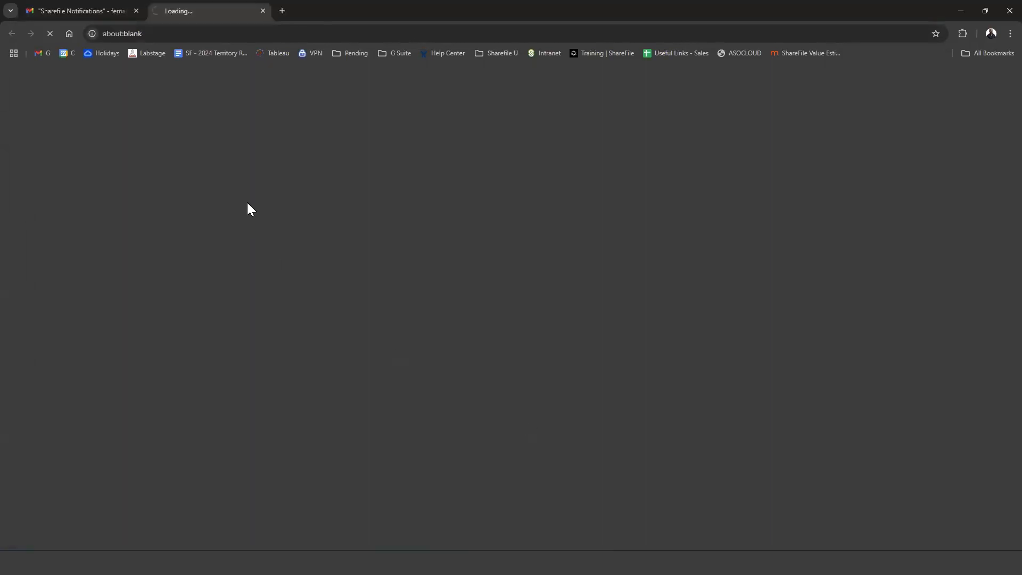
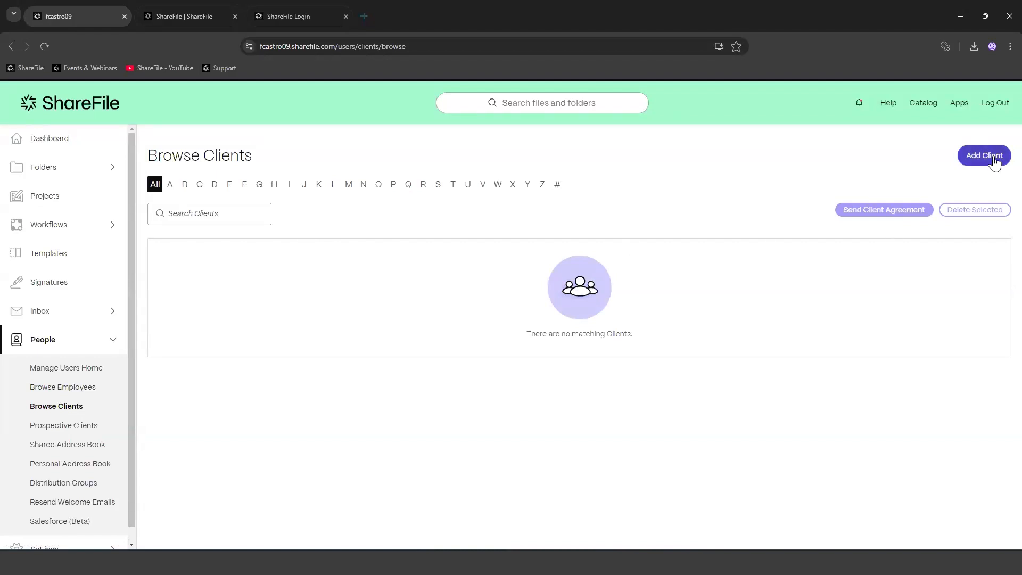
Step: From Manage Users Home, start a new client and enter the client's first and last name
left_click(75, 368)
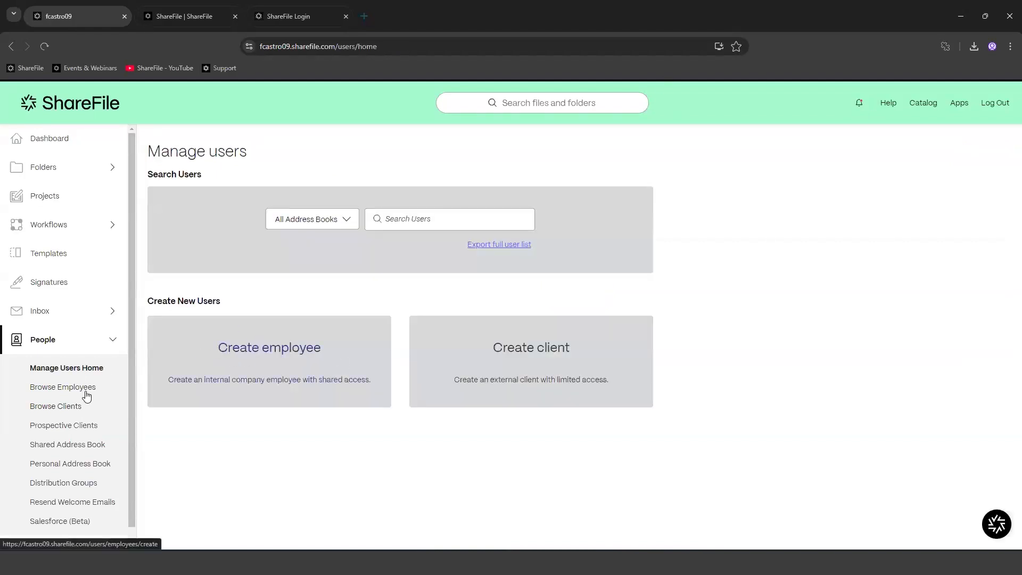
left_click(591, 365)
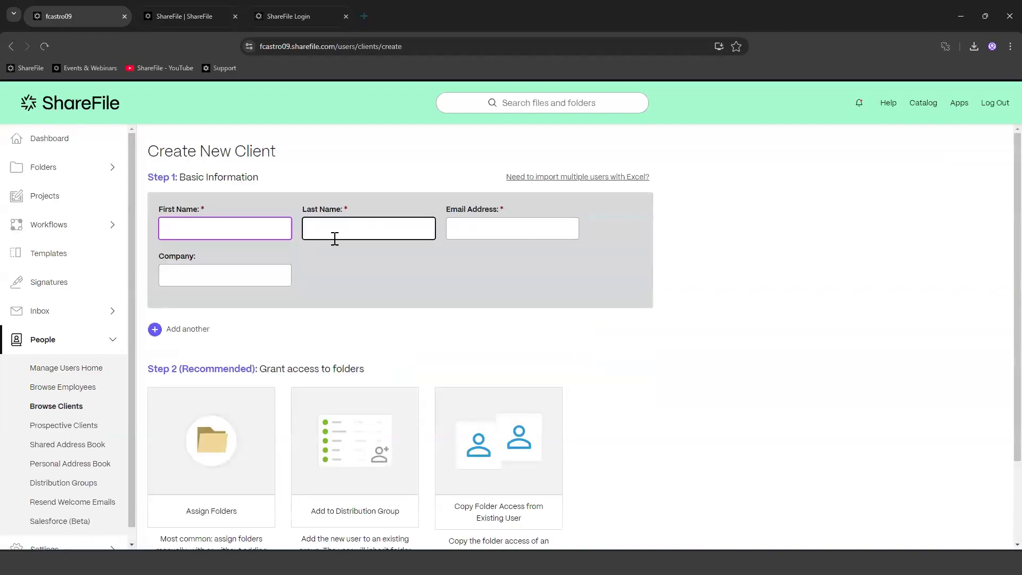
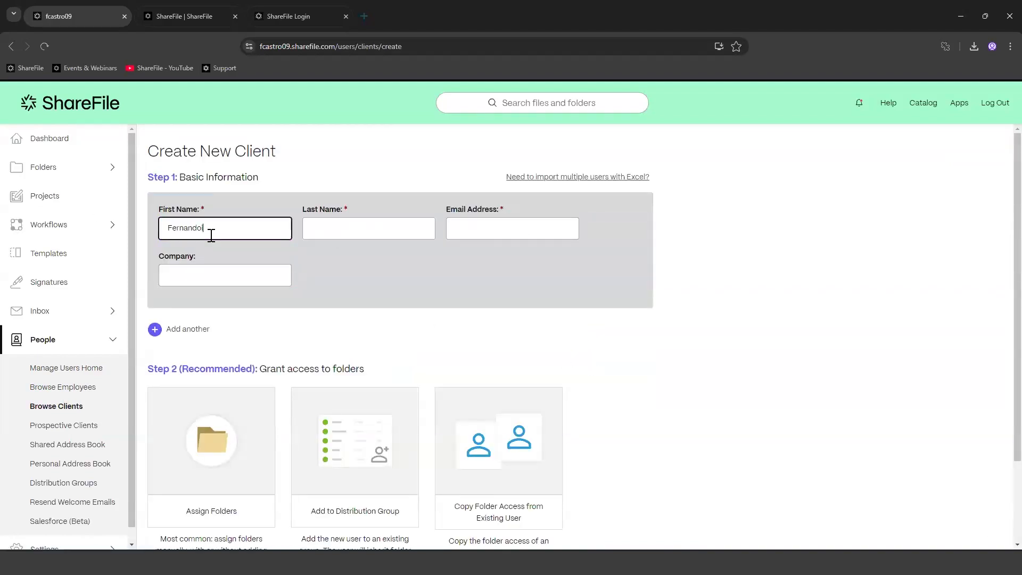
key("Tab")
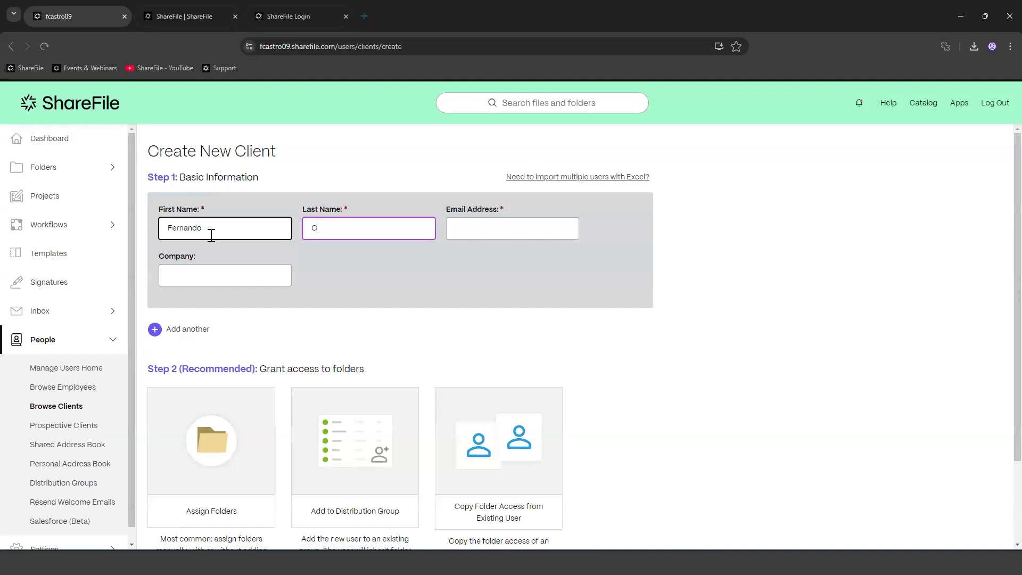
Step: Enter the client's e-mail address and company Tibco, then open and close the Excel import dialog
left_click(519, 219)
left_click(225, 279)
type("Tibco")
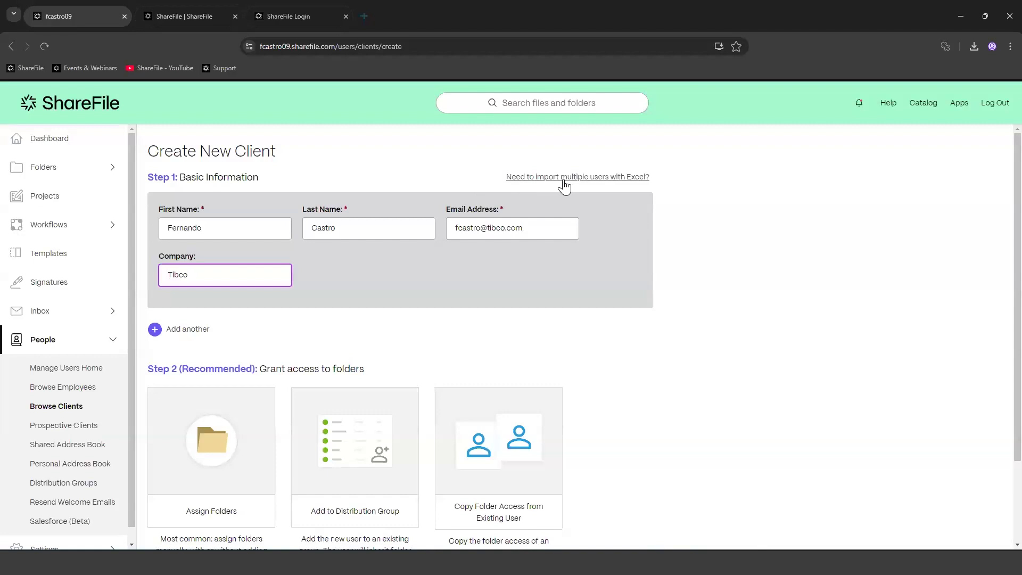
left_click(598, 179)
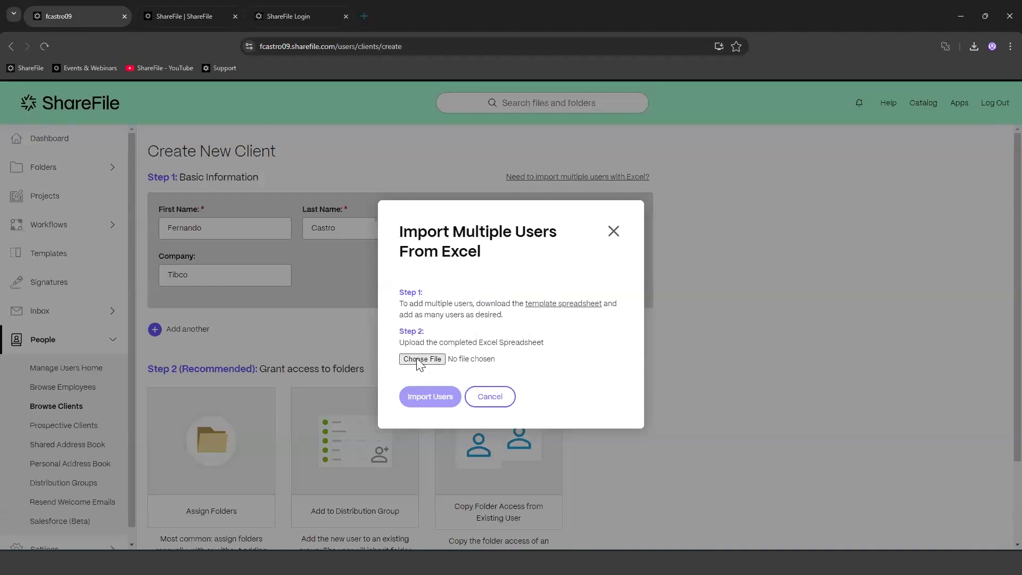
left_click(614, 231)
Step: Submit the client with Create & Continue and continue anyway with no folders assigned
scroll(649, 358, "down", 2)
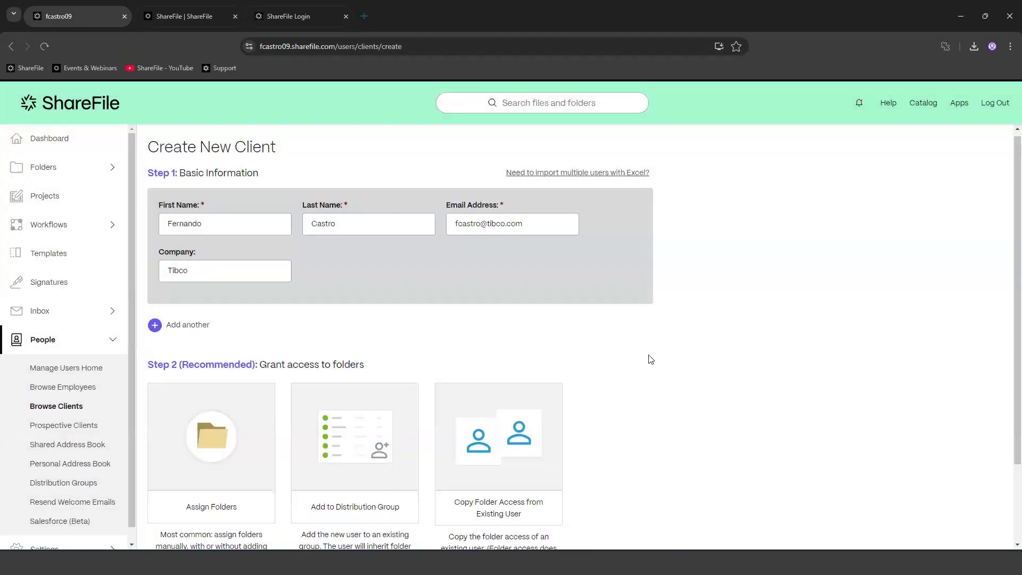
scroll(650, 358, "up", 2)
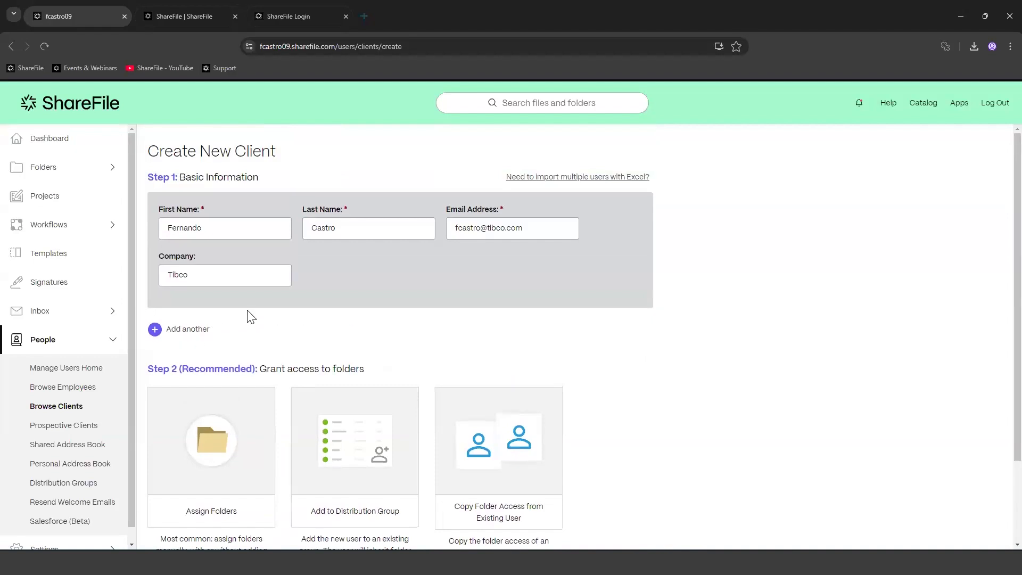
scroll(416, 353, "down", 2)
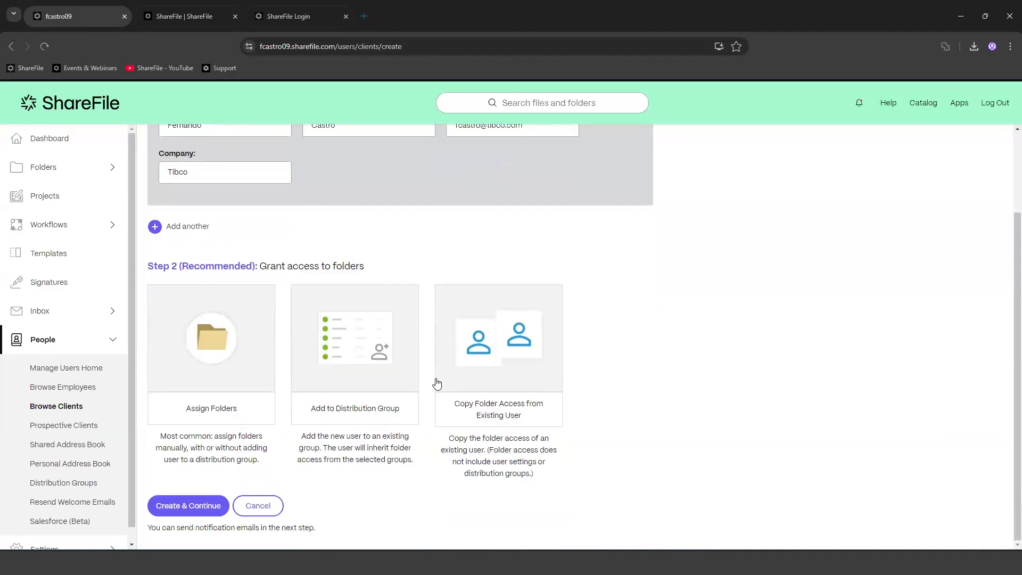
left_click(194, 509)
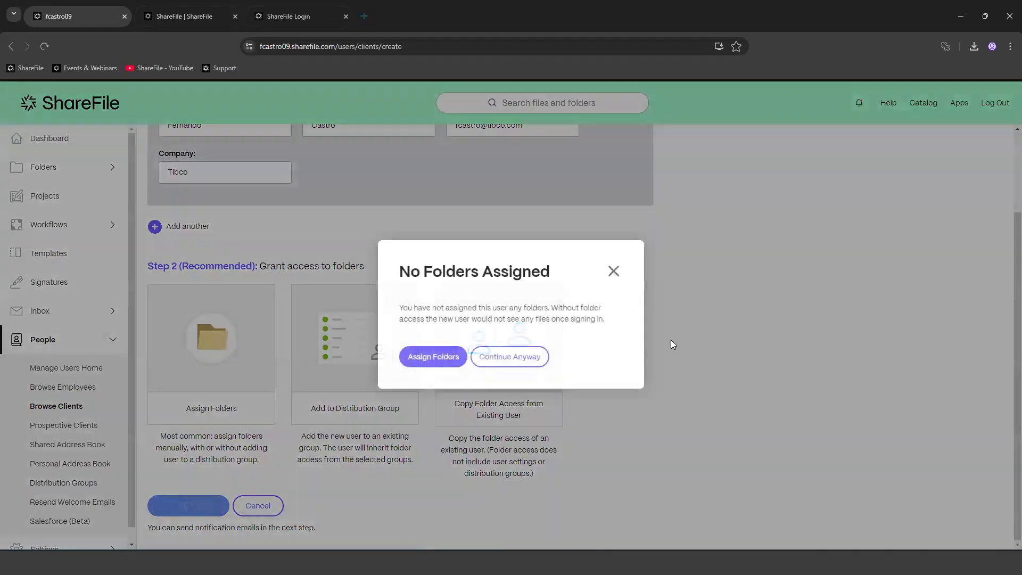
left_click(515, 357)
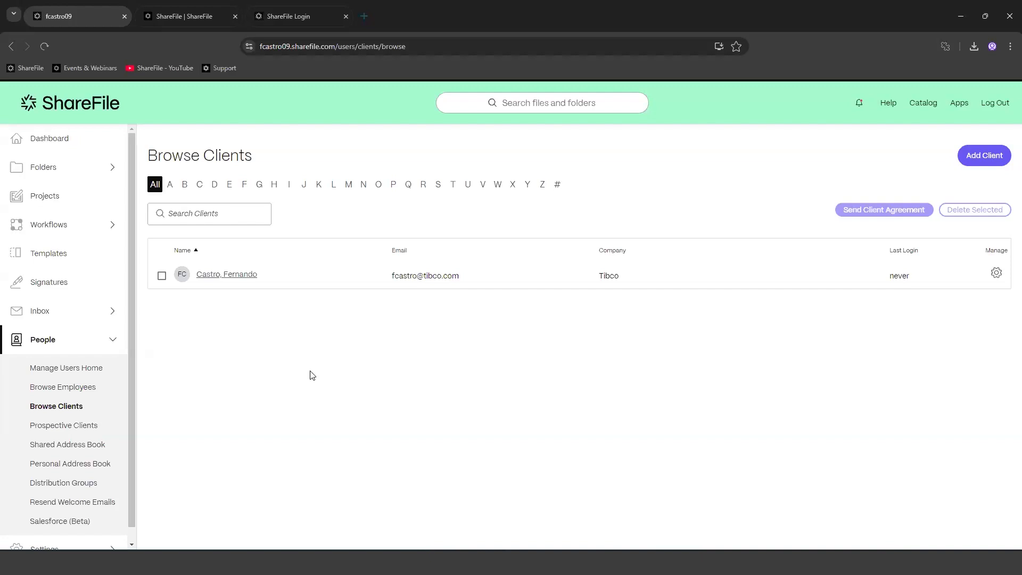
Step: Browse Personal and Shared Folders, then return to Personal Folders and show the + upload/create options
left_click(51, 176)
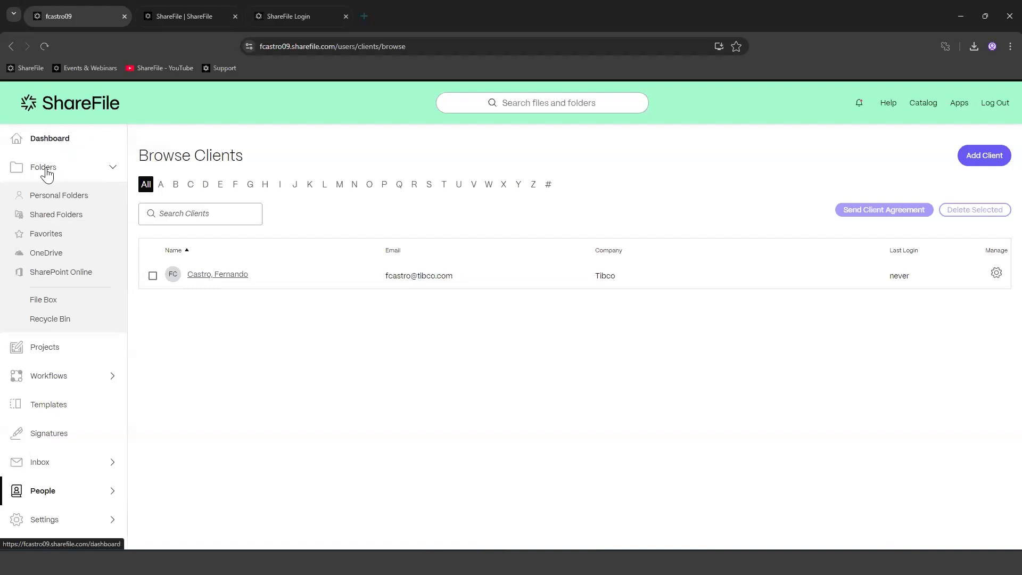
left_click(65, 198)
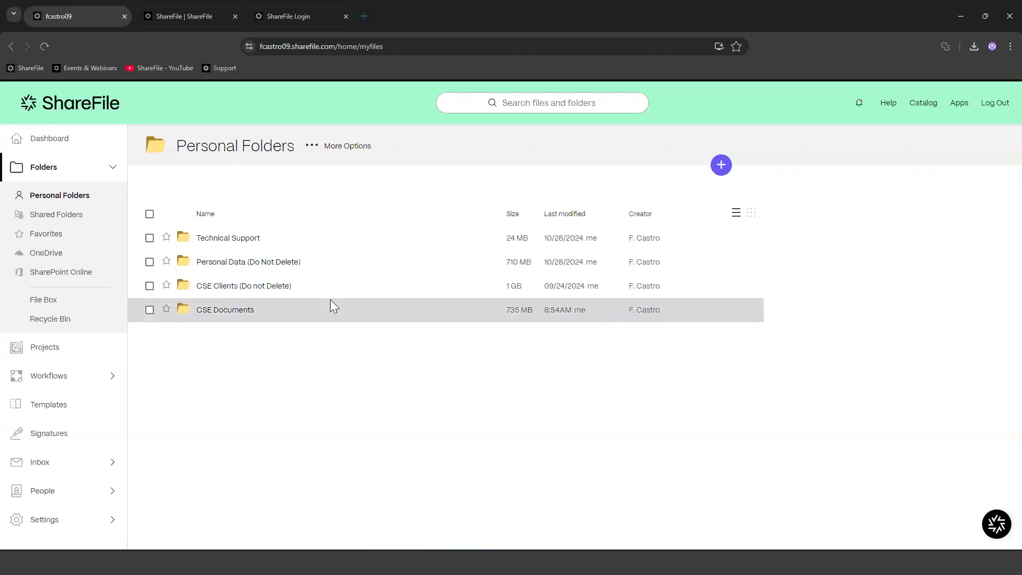
left_click(66, 216)
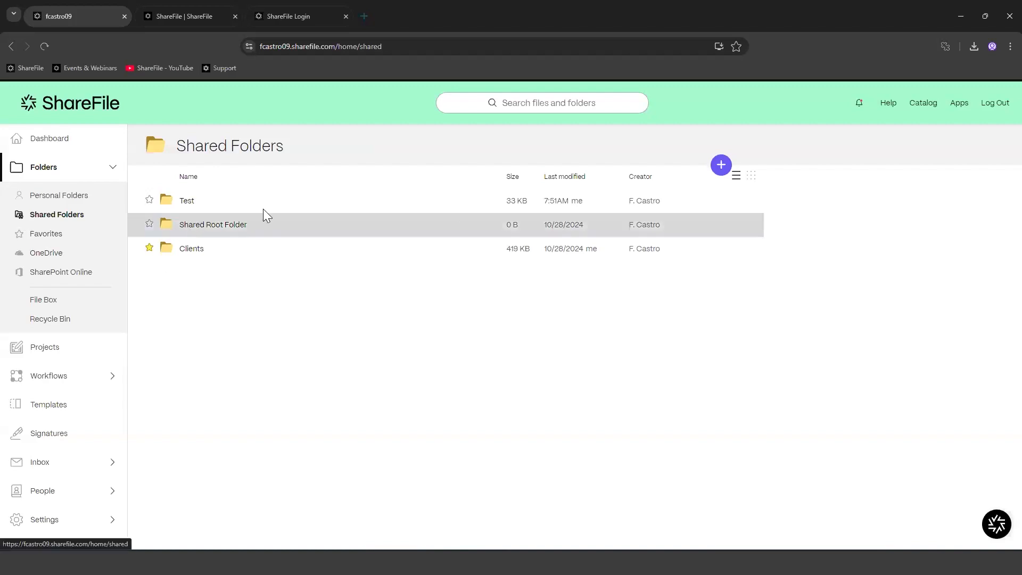
left_click(719, 162)
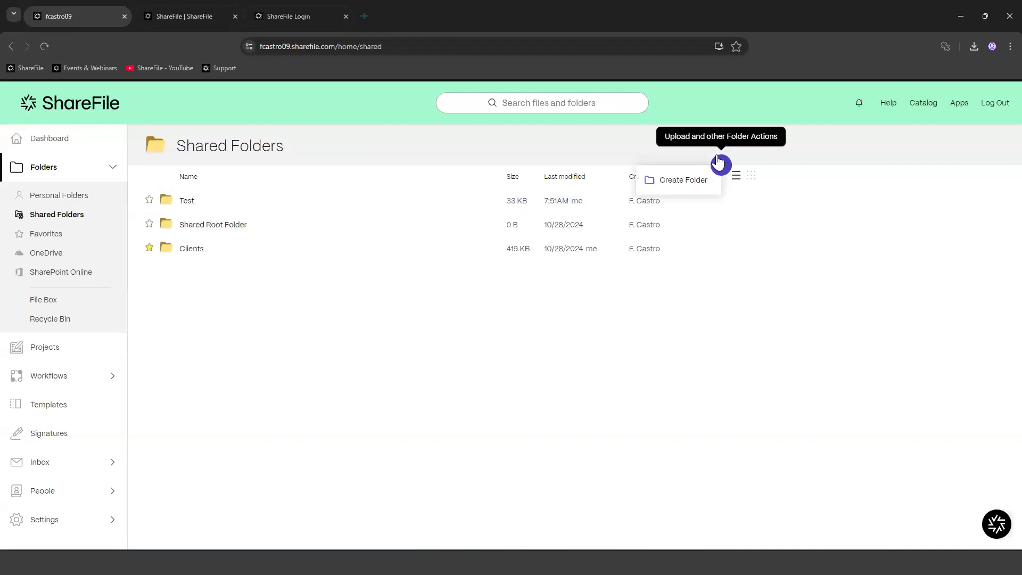
left_click(363, 306)
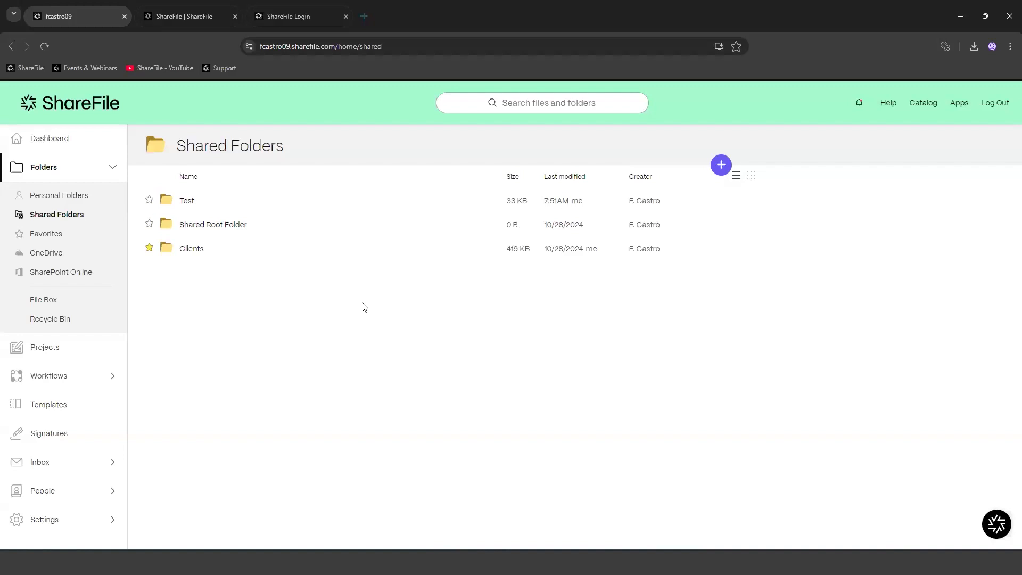
left_click(72, 204)
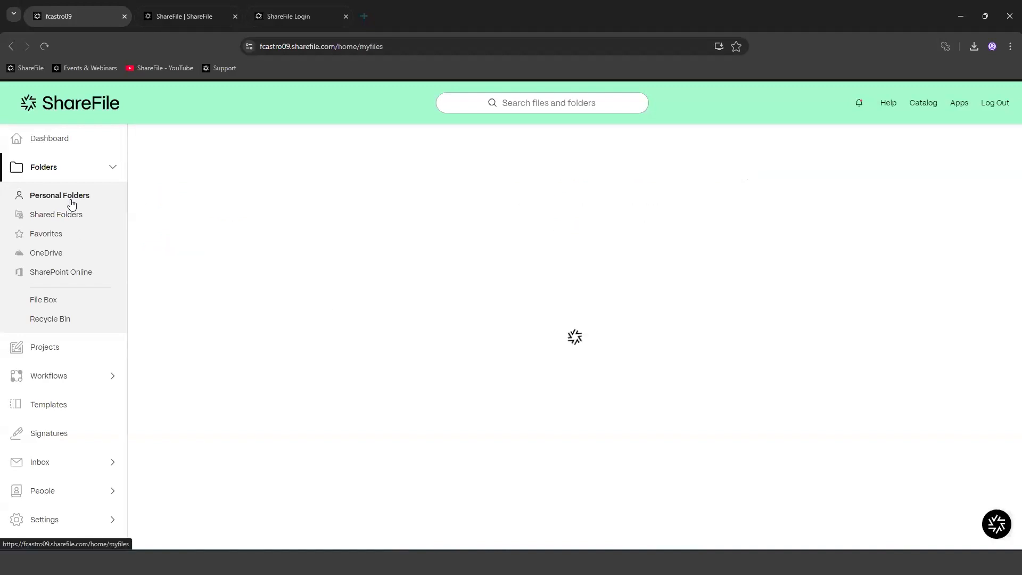
left_click(726, 172)
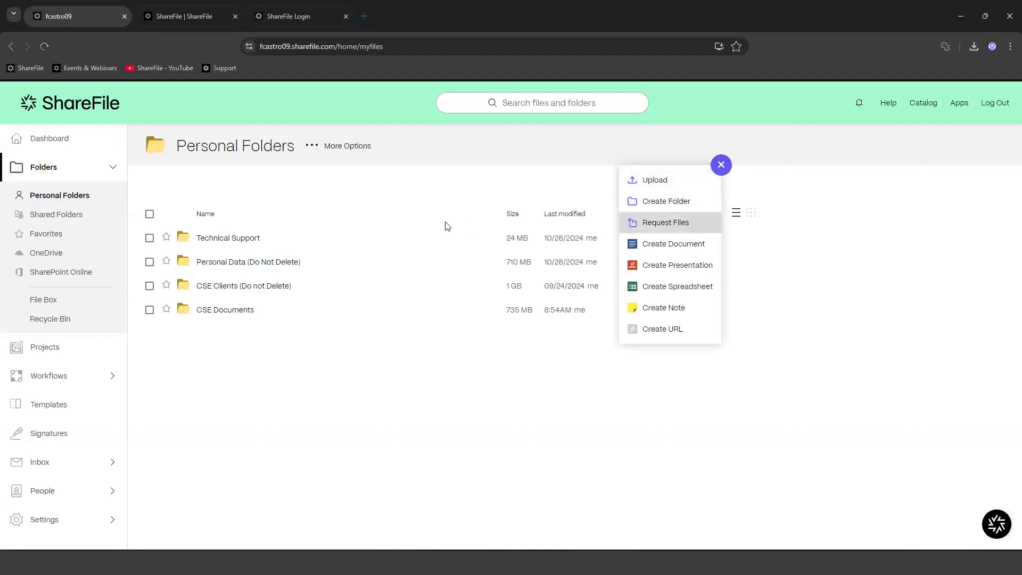
Step: Create a personal folder named 'Test Webinar' from the + menu's Create Folder option
left_click(432, 434)
left_click(721, 164)
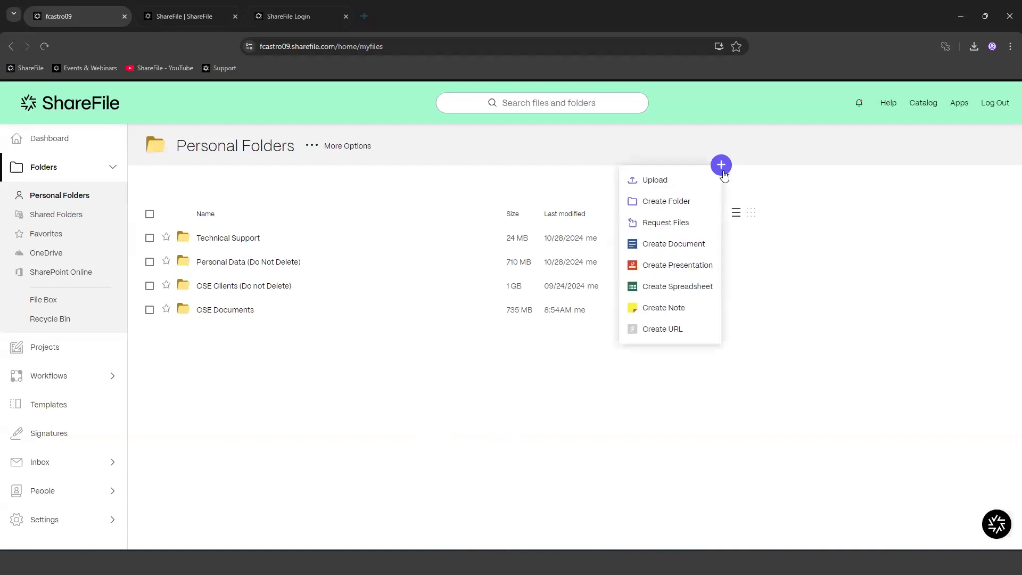
left_click(721, 171)
left_click(721, 166)
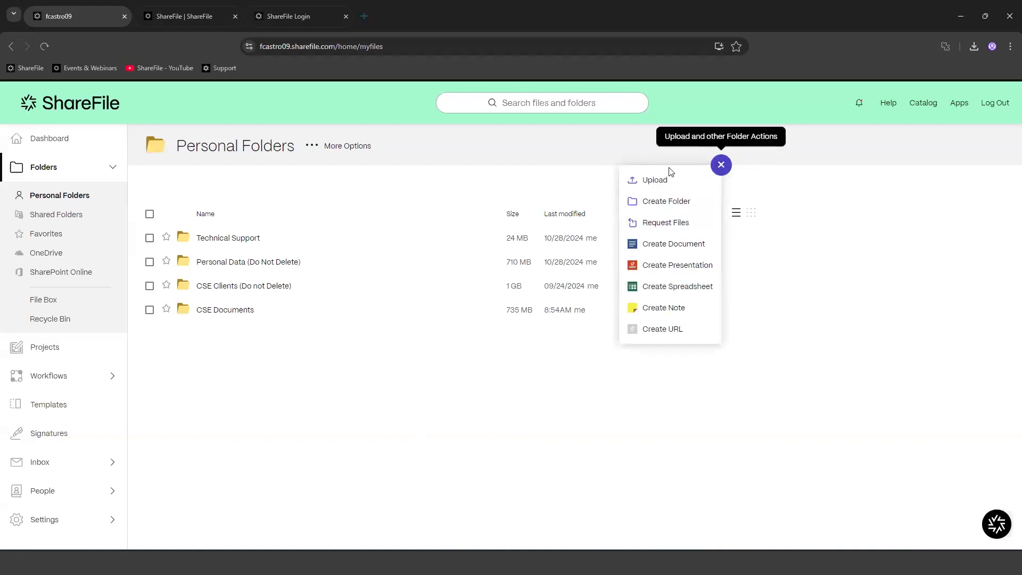
left_click(678, 207)
left_click(395, 208)
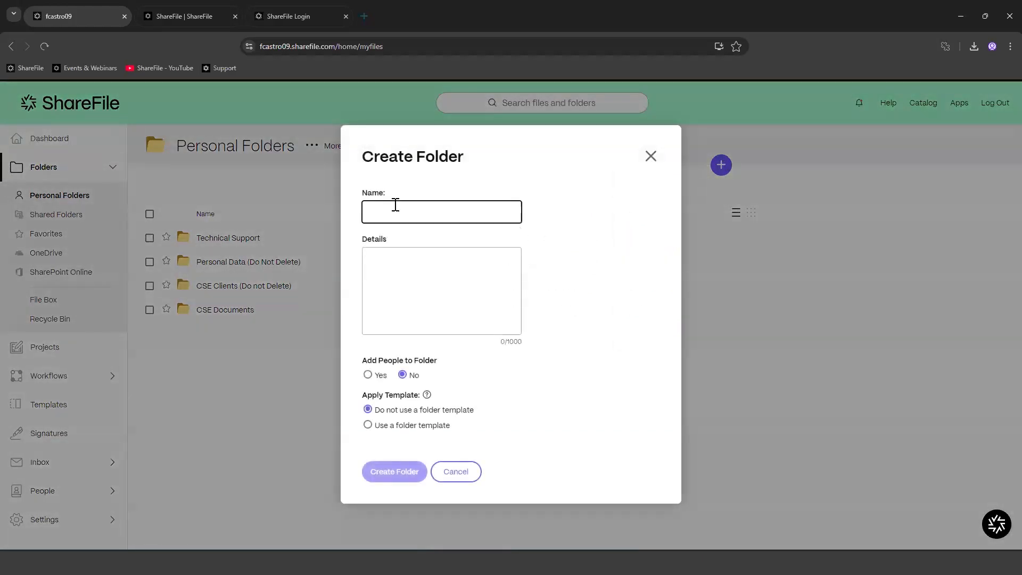
type("Test Webinar")
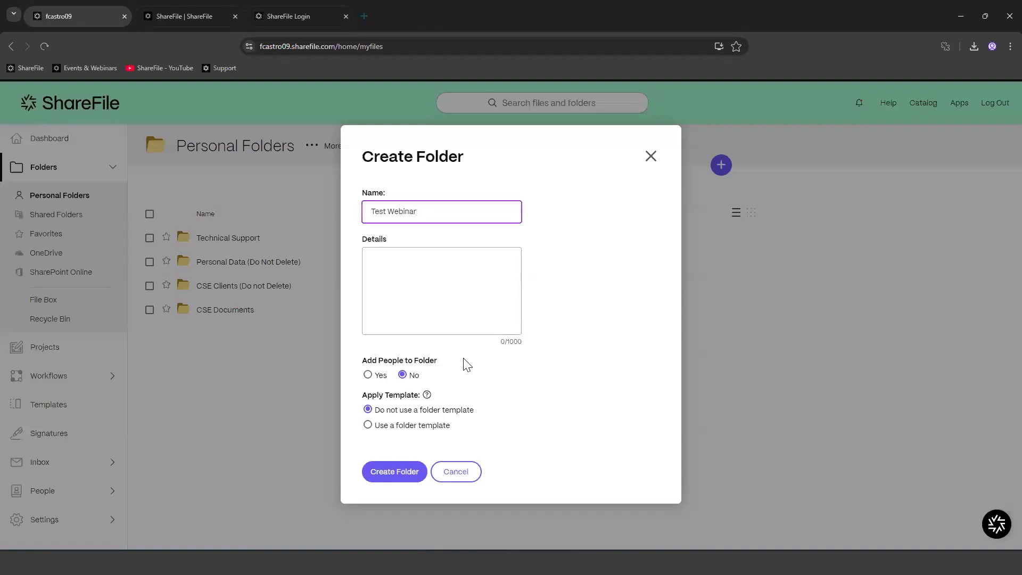
left_click(435, 316)
left_click(398, 281)
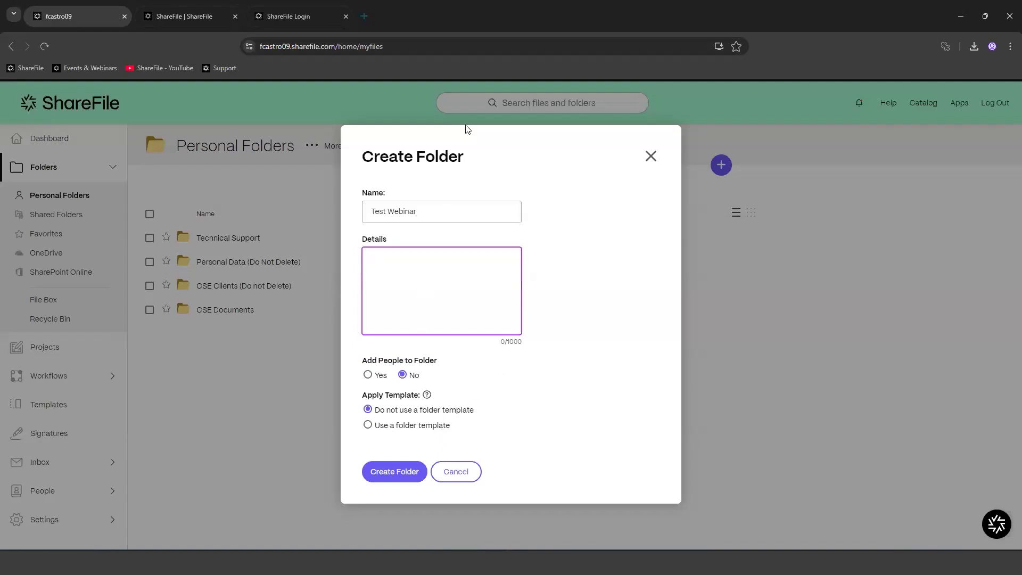
left_click(392, 473)
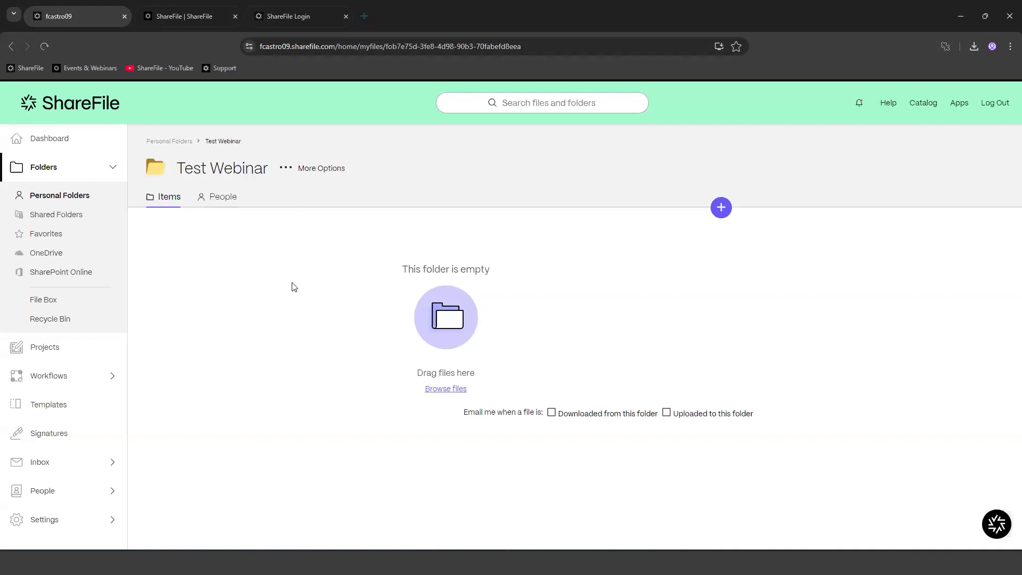
Step: On the People tab, enable Download Alerts and Upload Alerts for Super Users and save
left_click(220, 196)
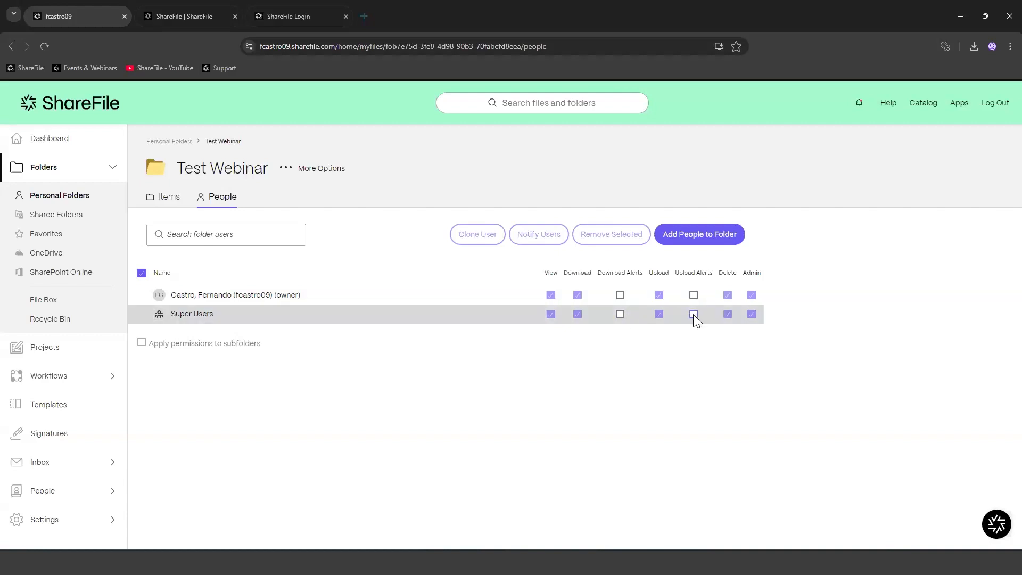
left_click(618, 314)
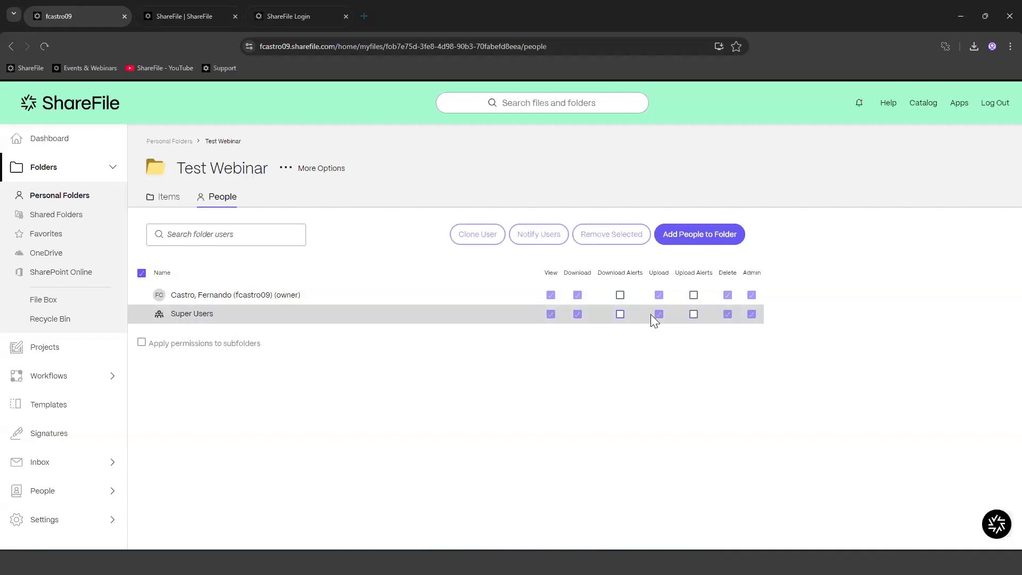
left_click(693, 314)
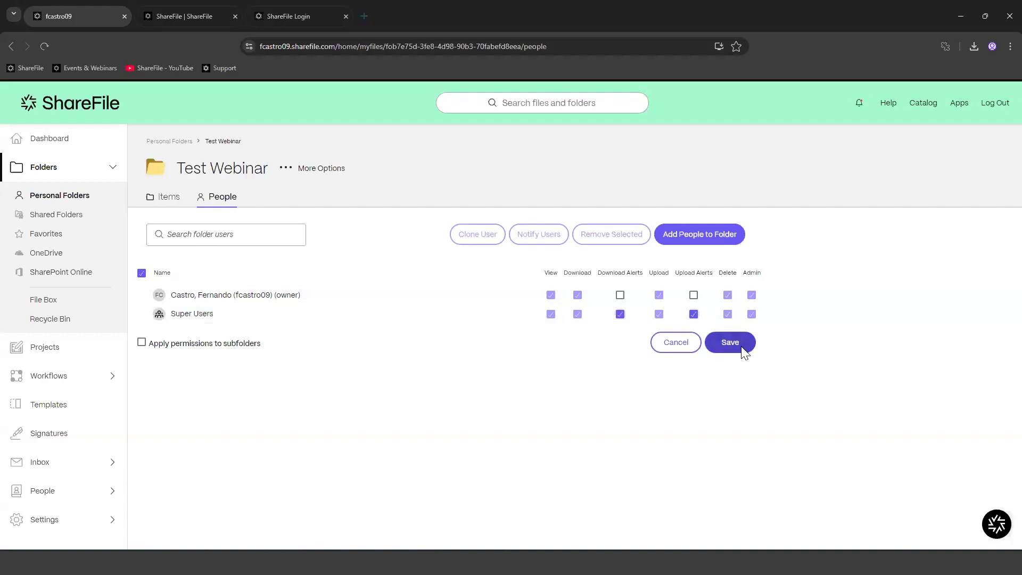
left_click(737, 345)
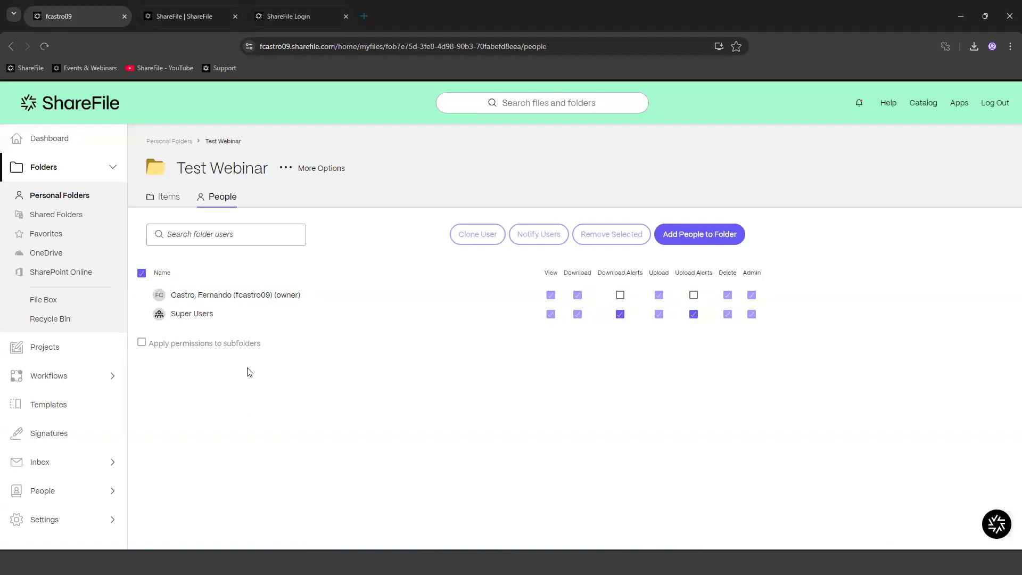
left_click(692, 315)
left_click(692, 315)
Step: Open Test Webinar's Edit Advanced Folder Settings and try the custom Sort by dropdowns
left_click(288, 171)
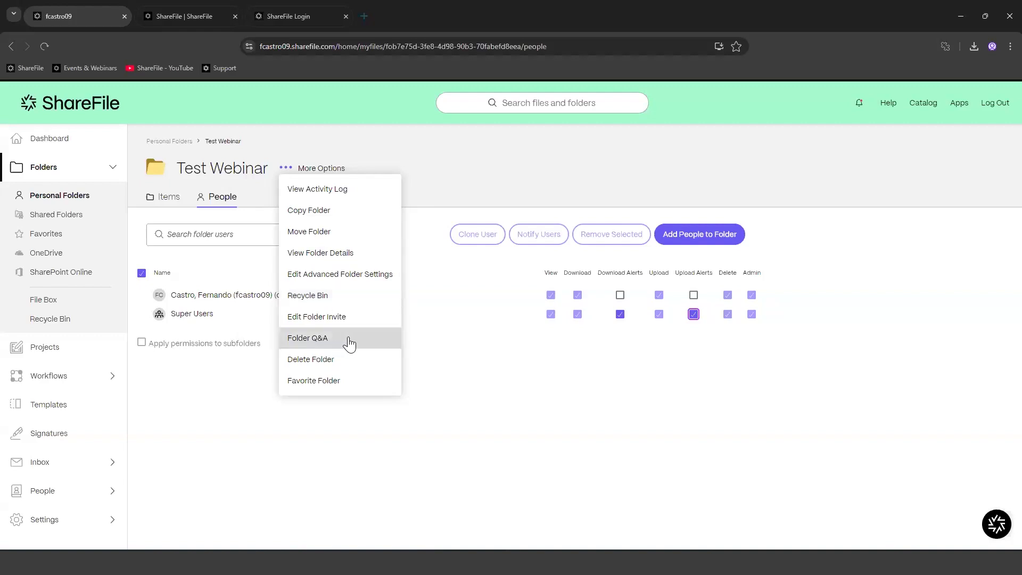
left_click(355, 275)
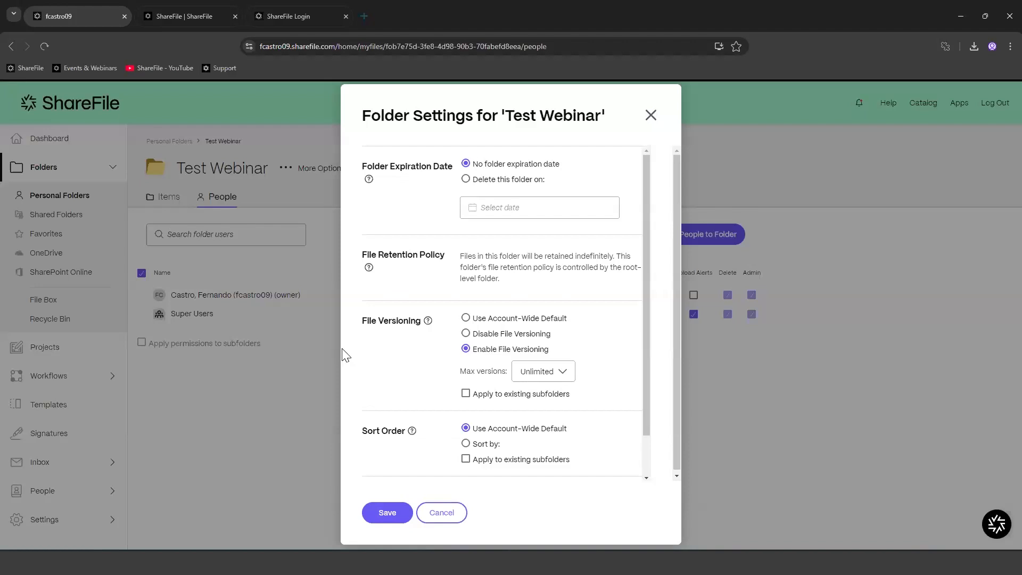
scroll(533, 345, "down", 1)
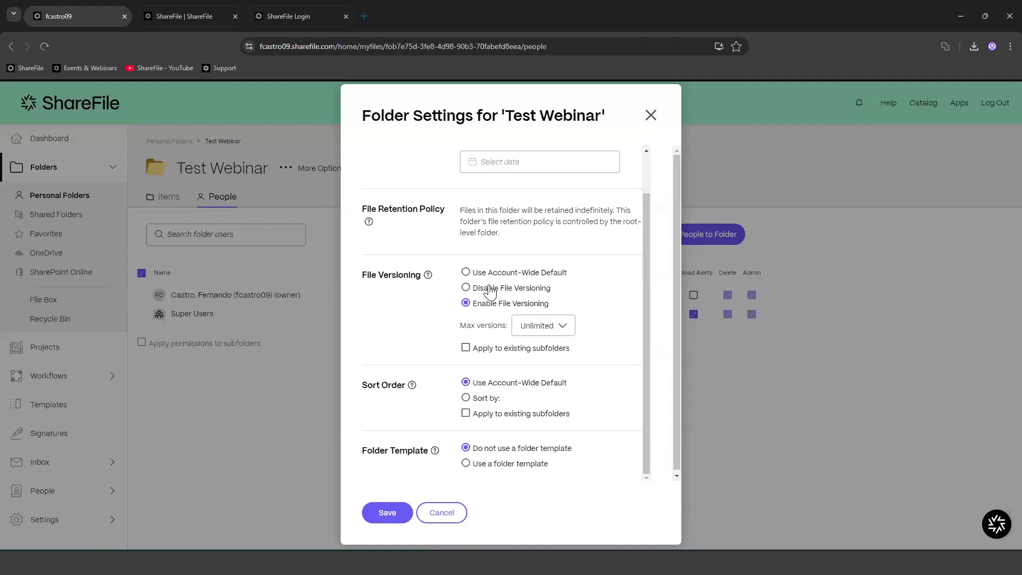
scroll(506, 367, "down", 1)
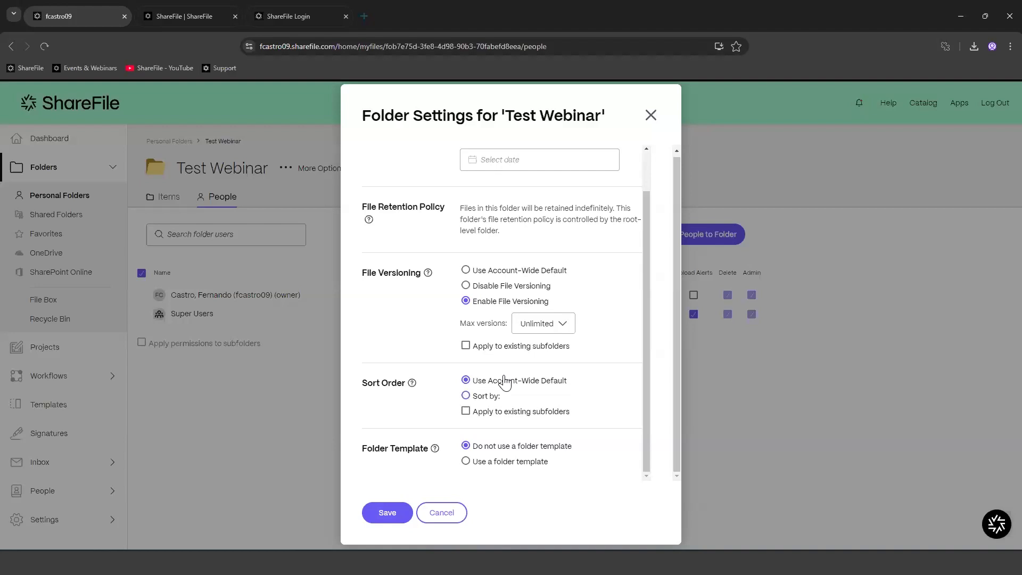
left_click(485, 395)
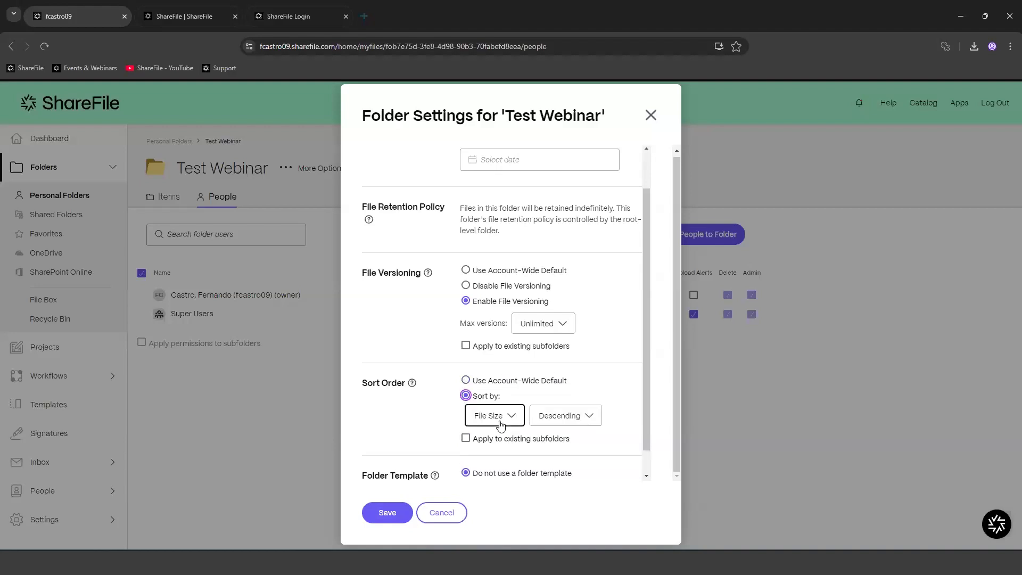
left_click(565, 421)
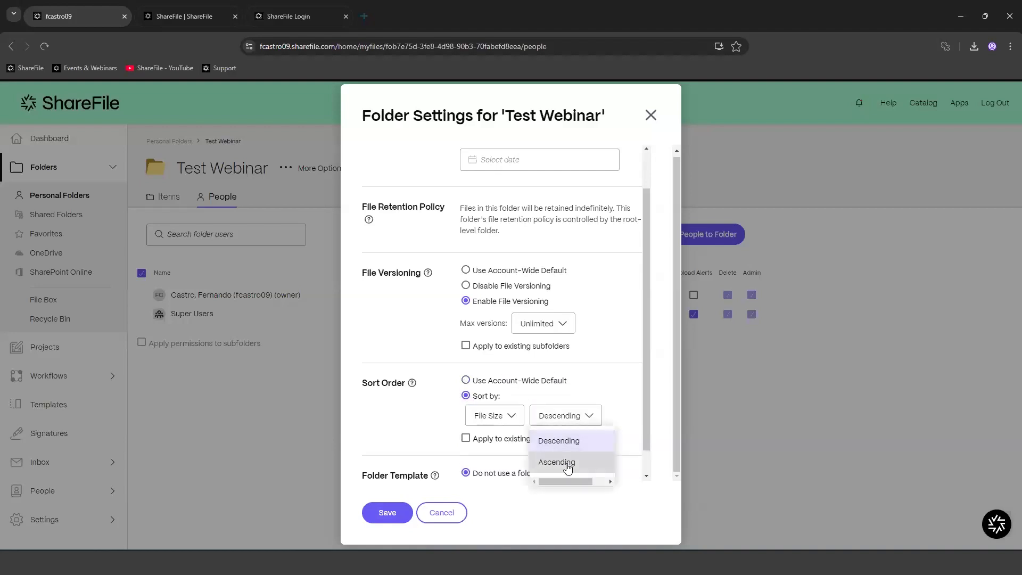
left_click(495, 416)
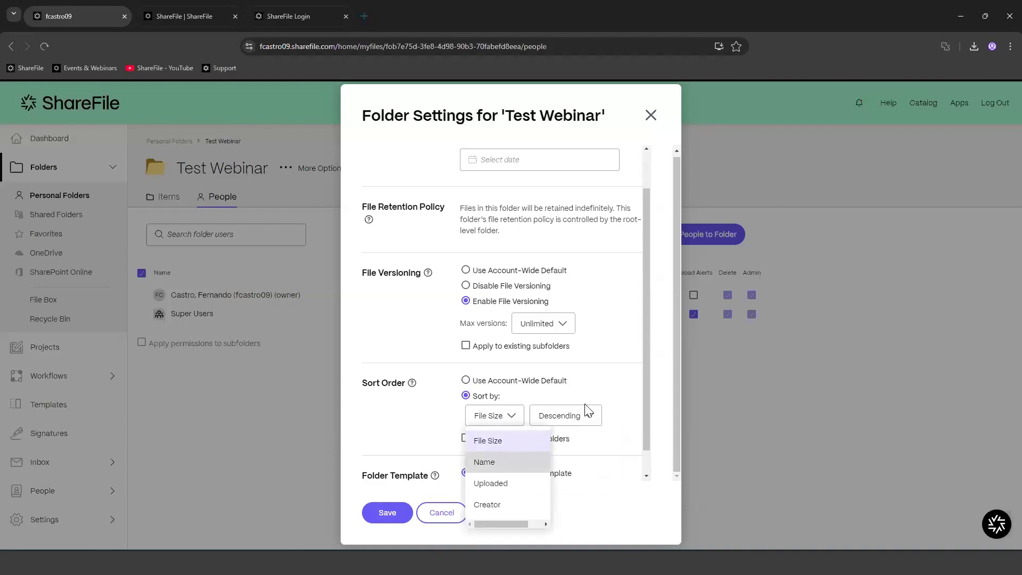
left_click(582, 417)
left_click(603, 365)
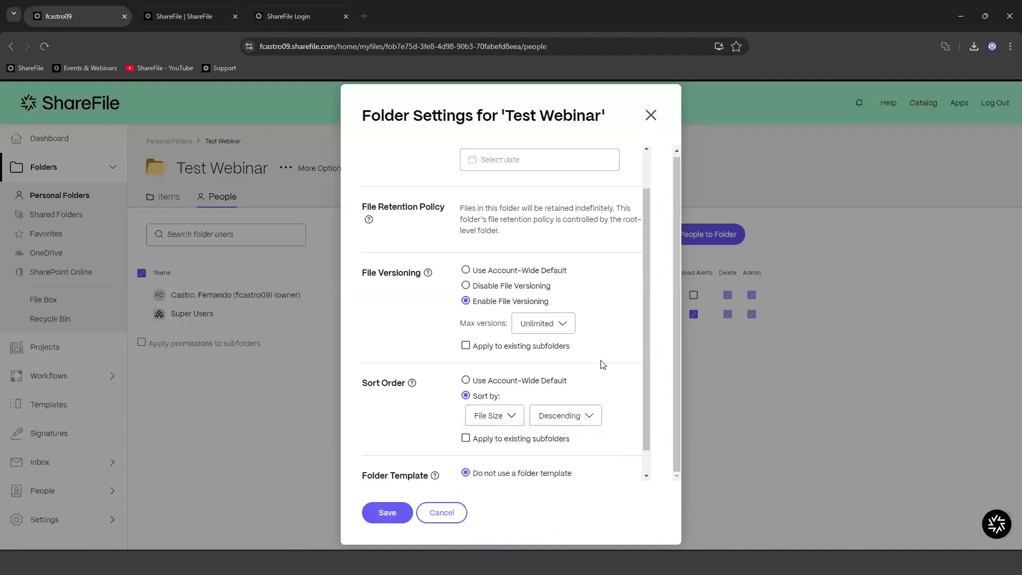
Step: Close the advanced settings without saving, view the folder's Items, then open Shared Folders
scroll(603, 380, "down", 1)
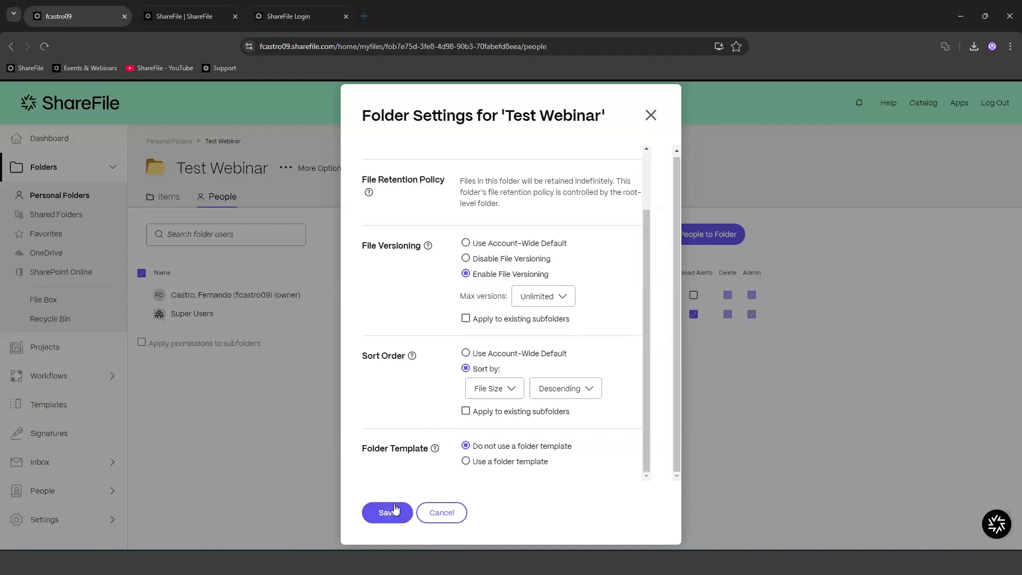
left_click(650, 115)
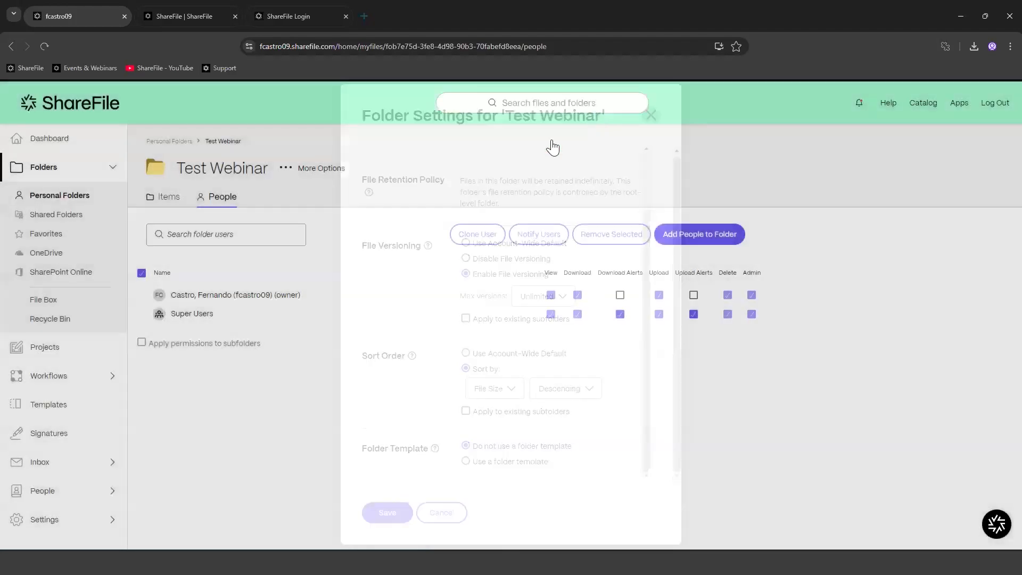
left_click(164, 201)
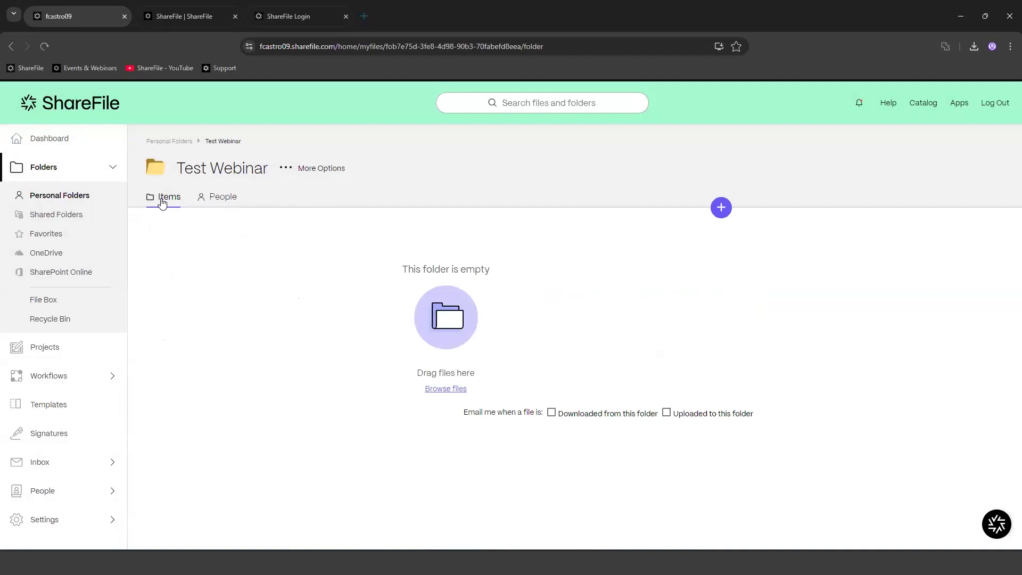
left_click(41, 216)
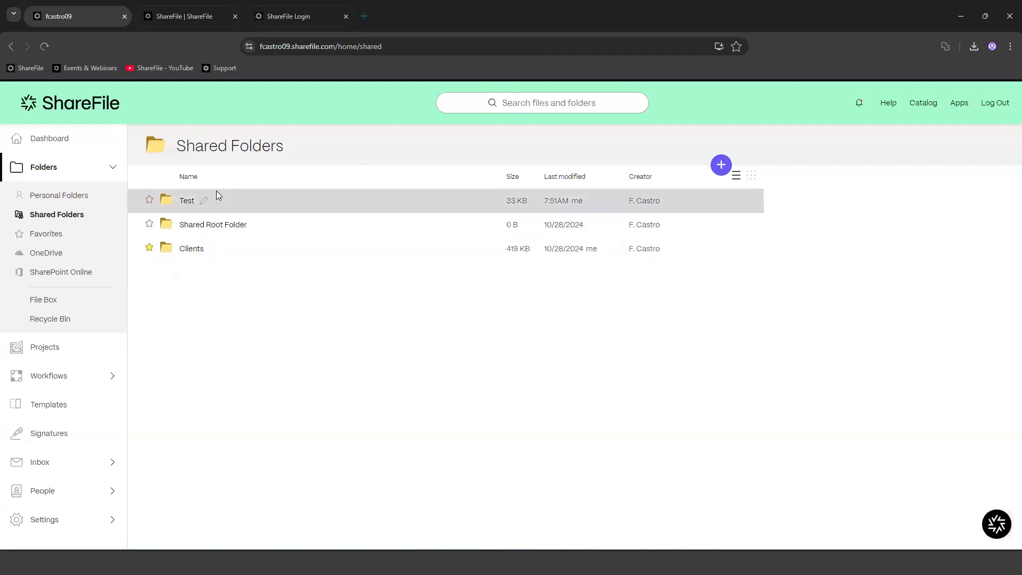
Step: Create a folder named 'New Shared Folder' under Shared Folders
left_click(720, 164)
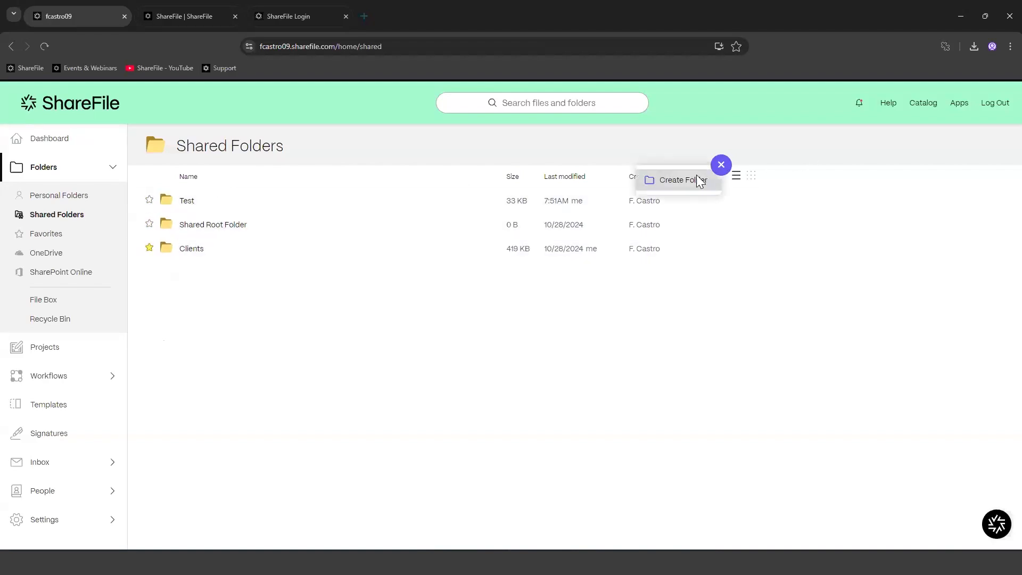
left_click(695, 177)
left_click(465, 190)
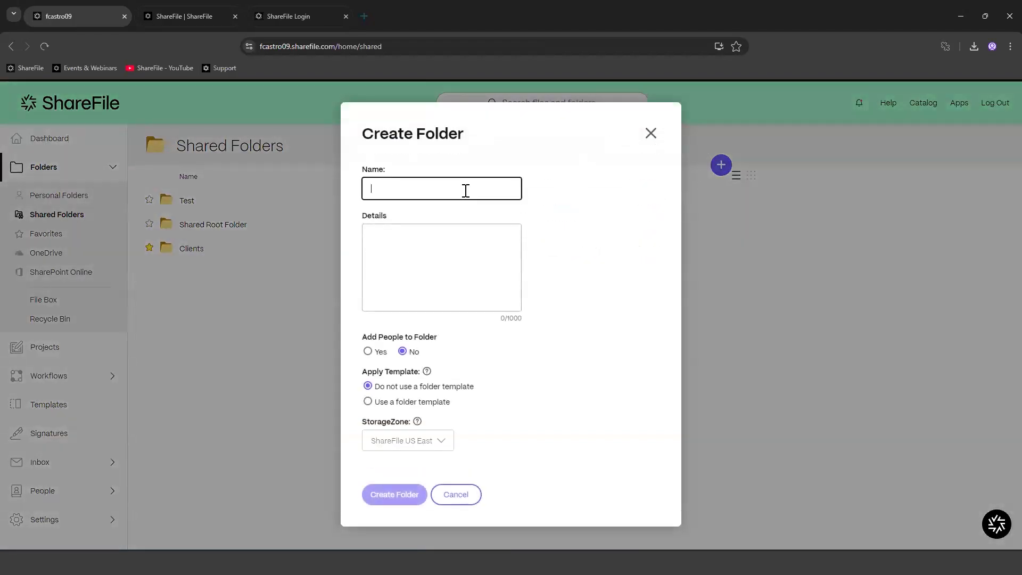
type("New Shared Folder")
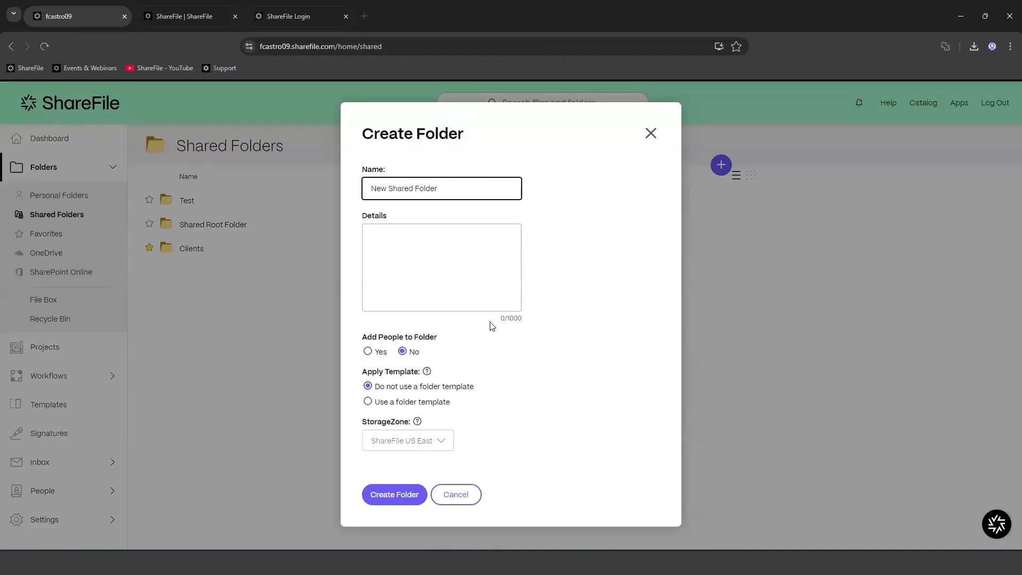
left_click(392, 272)
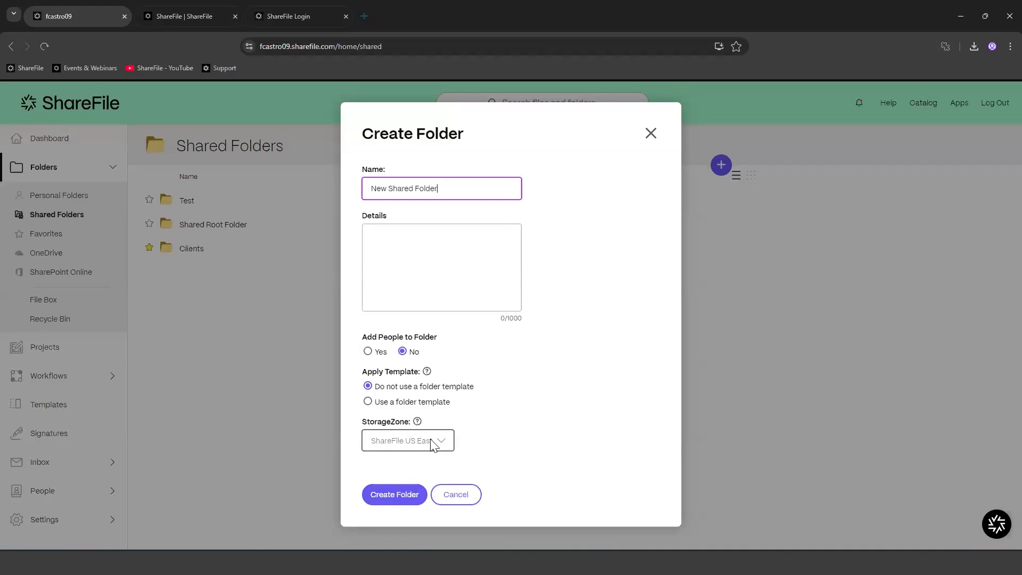
left_click(396, 496)
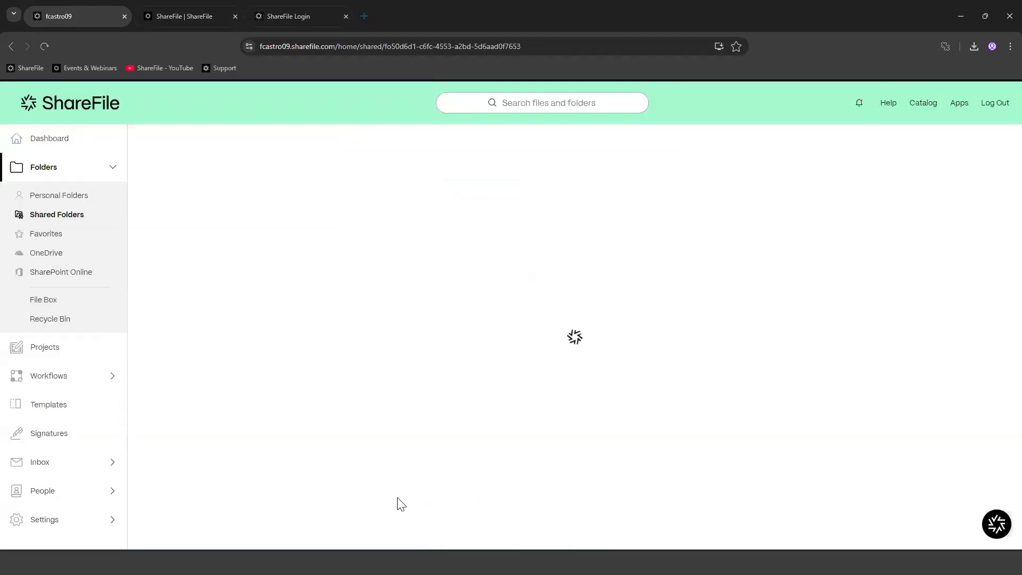
Step: In Add People to Folder, search 'eer' and 'fer' and pick a matching user from each
left_click(219, 200)
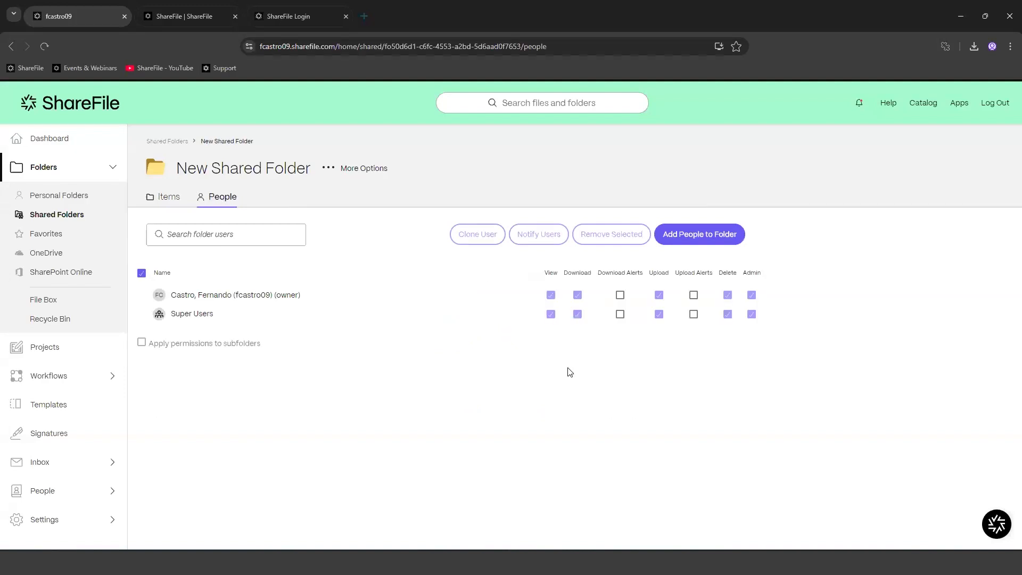
left_click(704, 237)
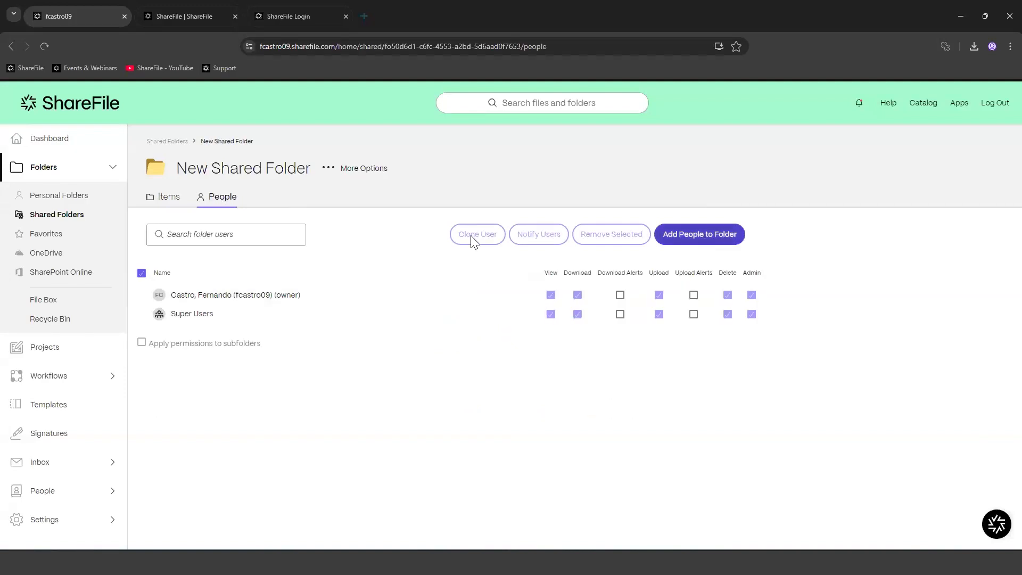
left_click(709, 234)
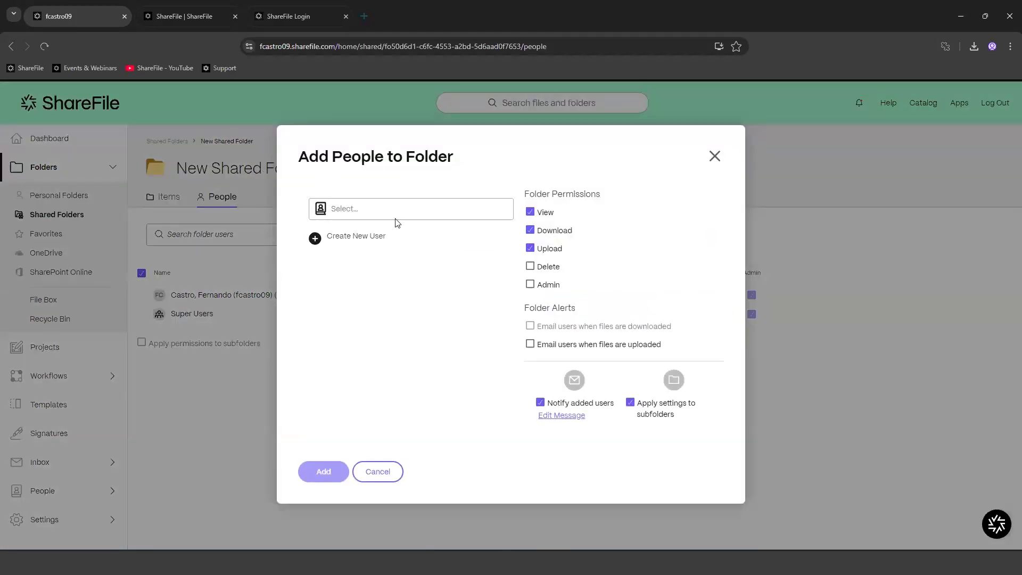
left_click(386, 208)
type("e")
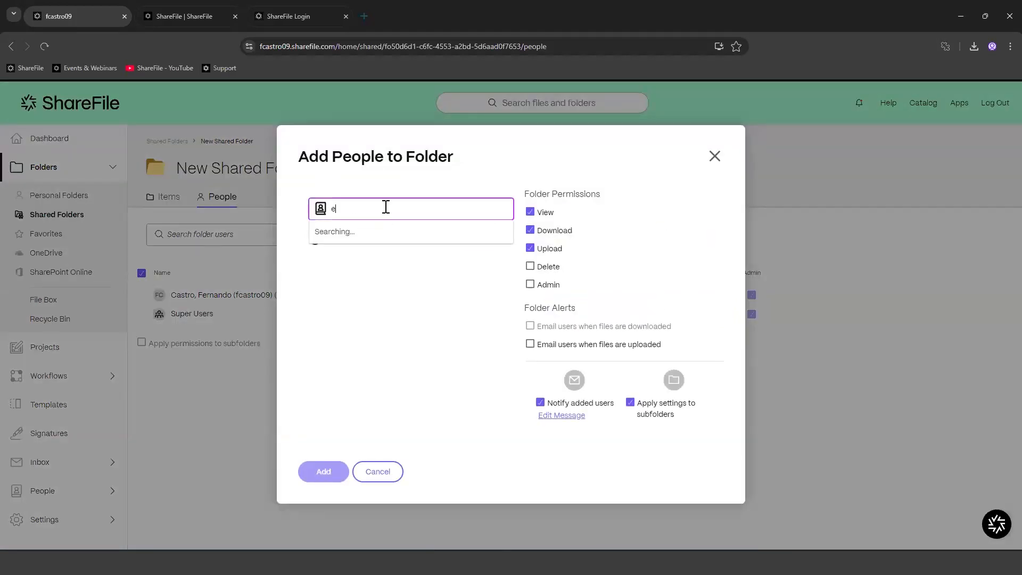
type("er")
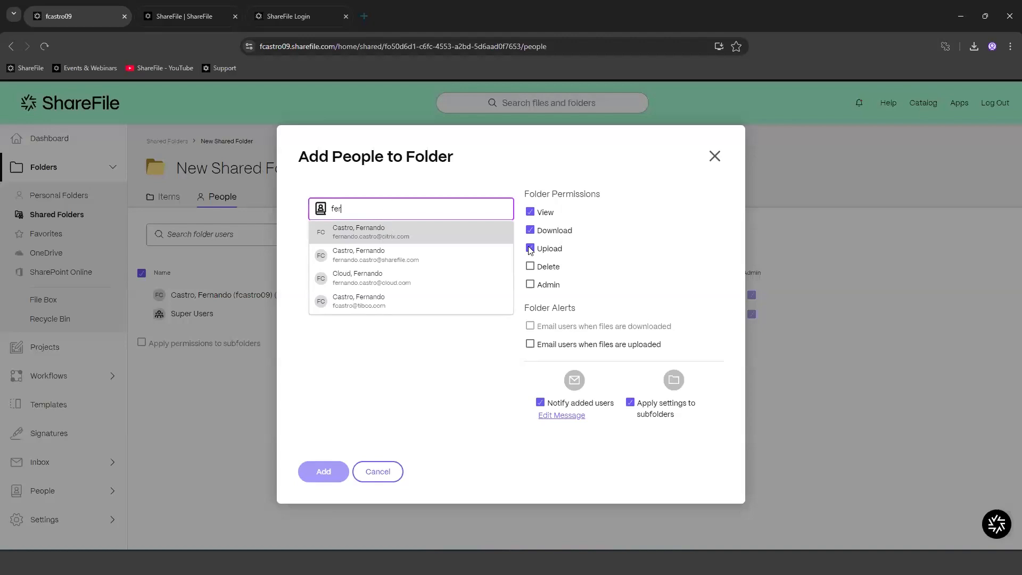
left_click(385, 229)
left_click(469, 365)
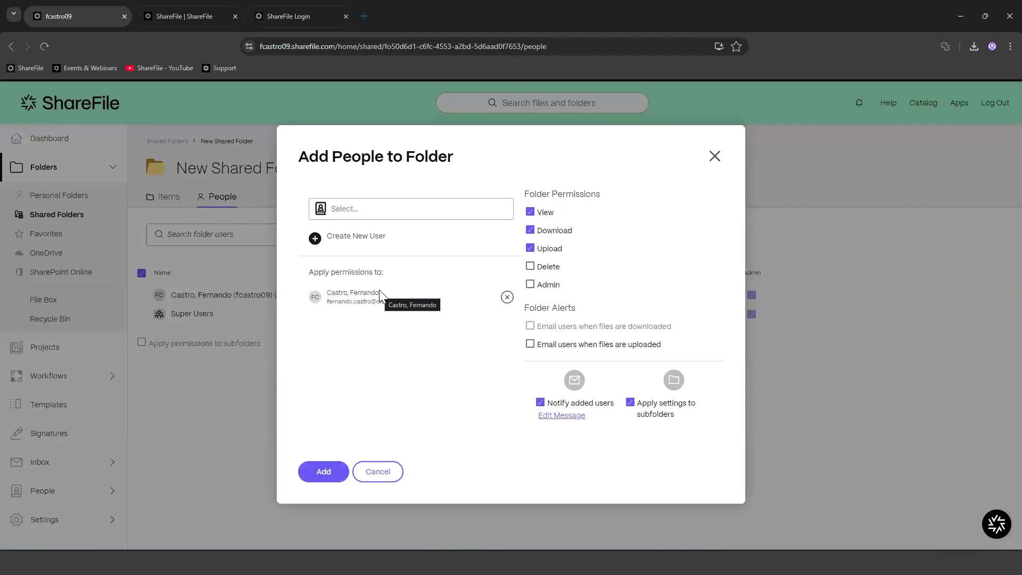
left_click(376, 205)
type("fer")
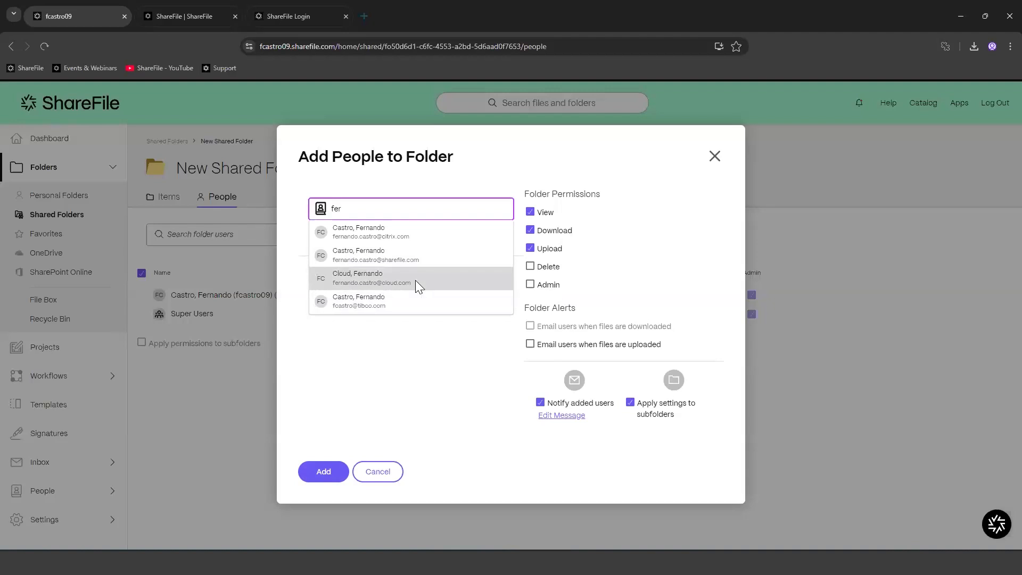
left_click(415, 280)
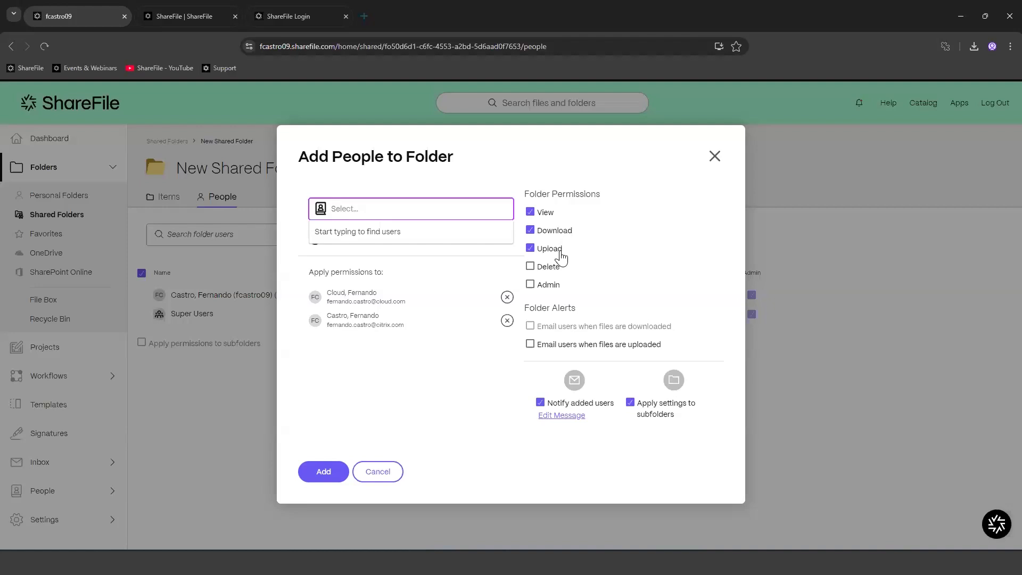
Step: Grant Delete and Admin rights plus download and upload email alerts, then add the users
left_click(530, 267)
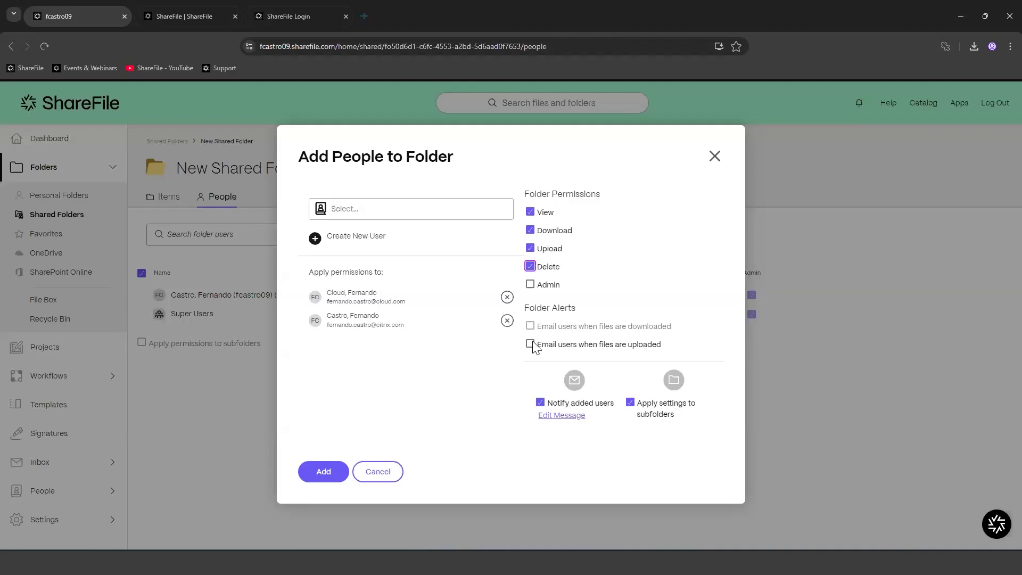
left_click(529, 286)
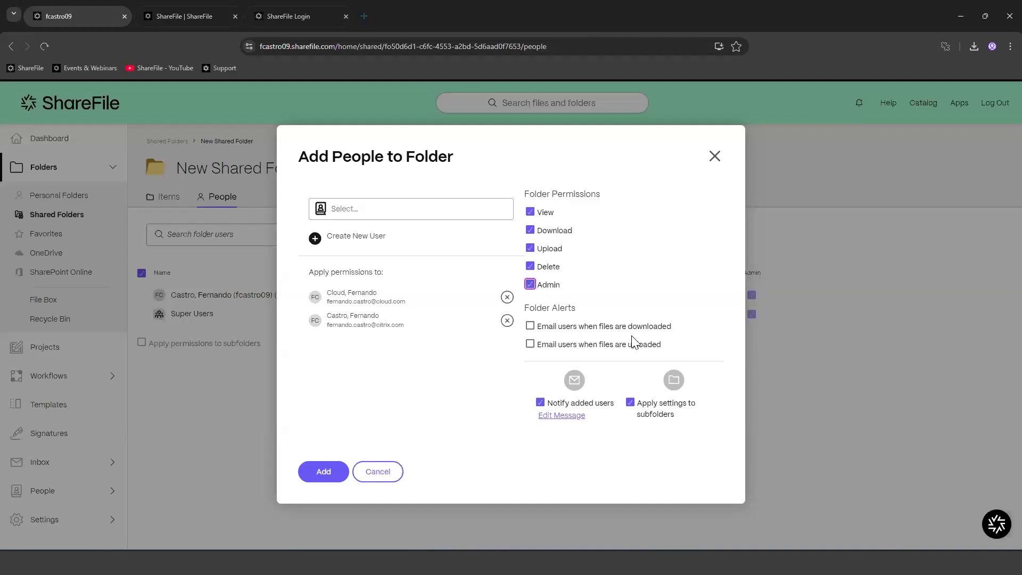
left_click(530, 326)
left_click(530, 344)
left_click(561, 416)
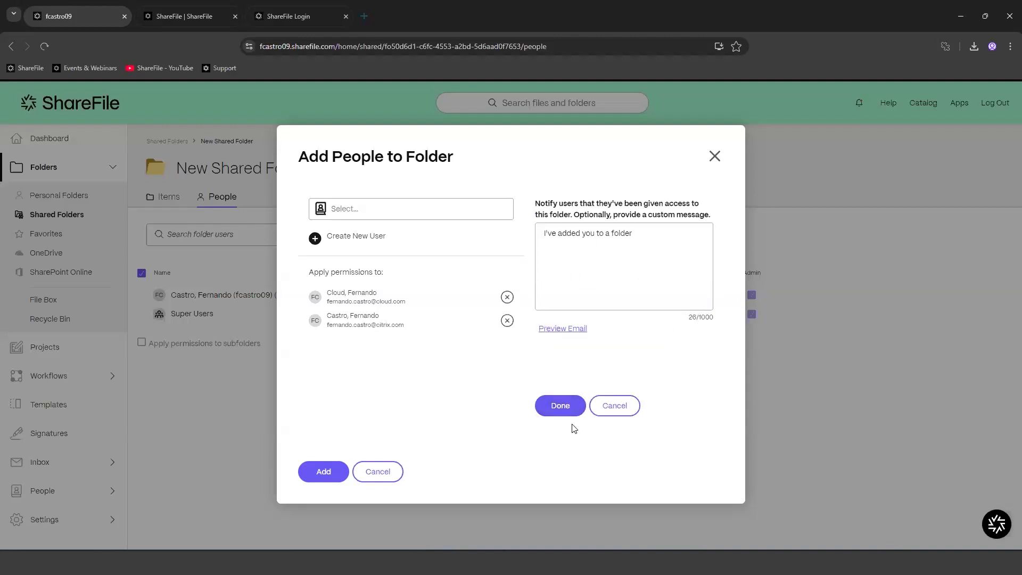
left_click(618, 413)
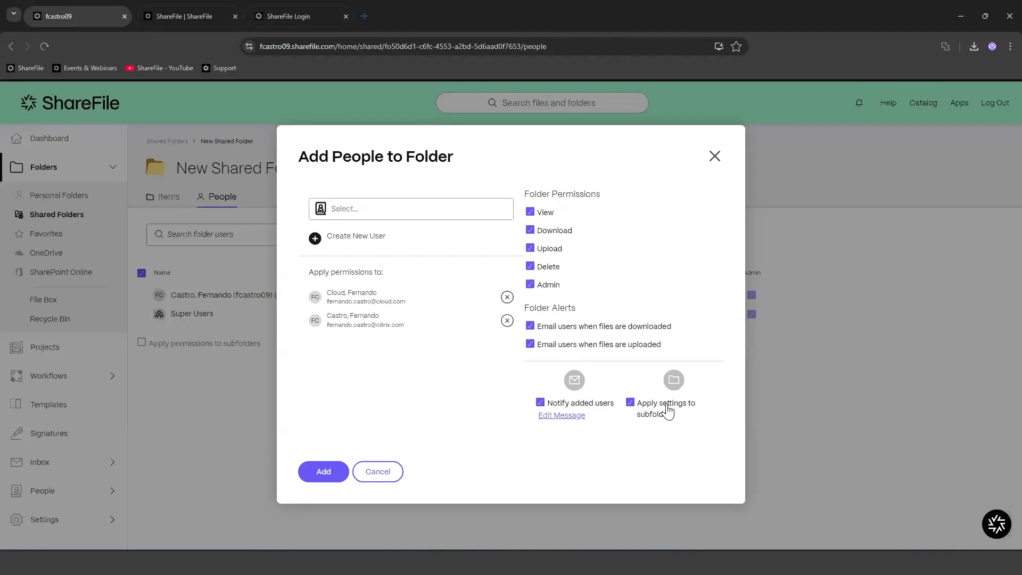
left_click(324, 472)
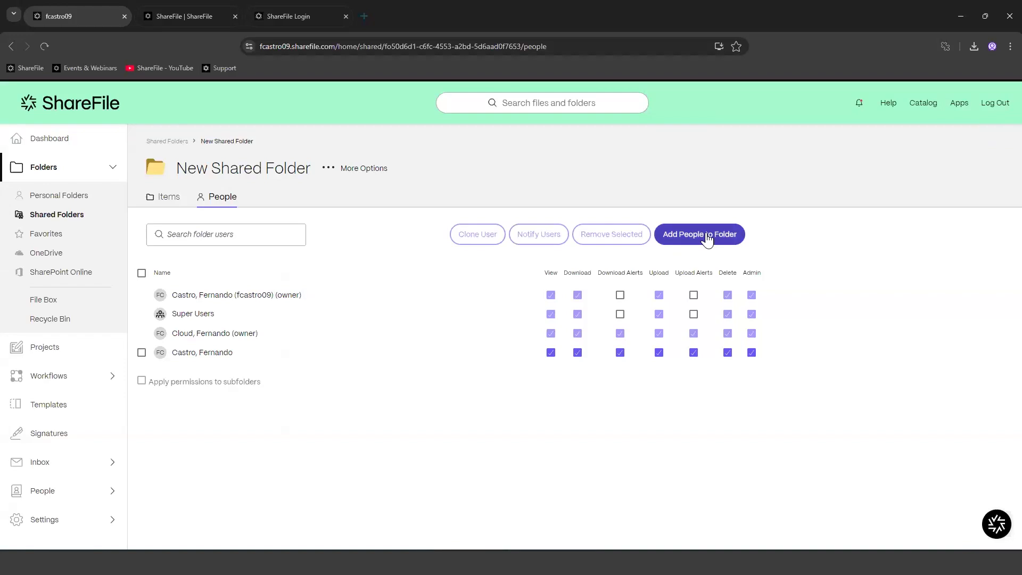
Step: Tick the added user in the People list, then switch to New Shared Folder's Items tab
left_click(142, 353)
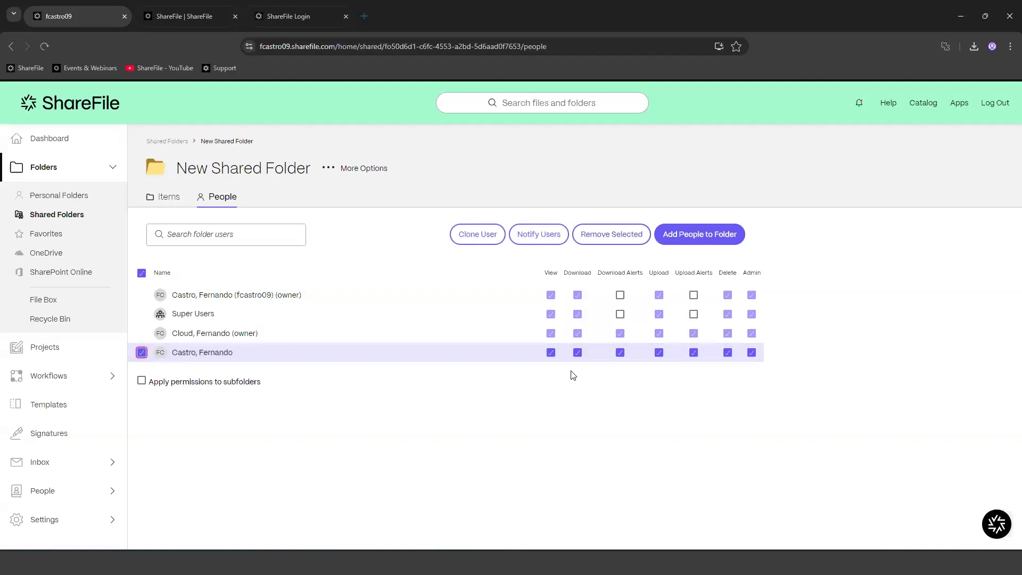
left_click(162, 193)
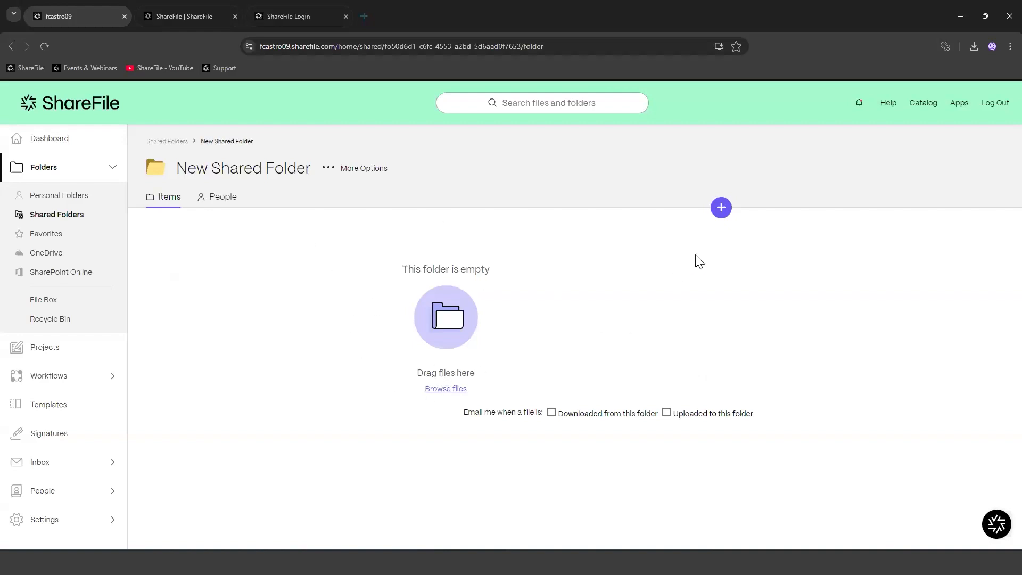
Step: Upload Agreement.pdf and Test 1.pdf from the computer into New Shared Folder
left_click(722, 209)
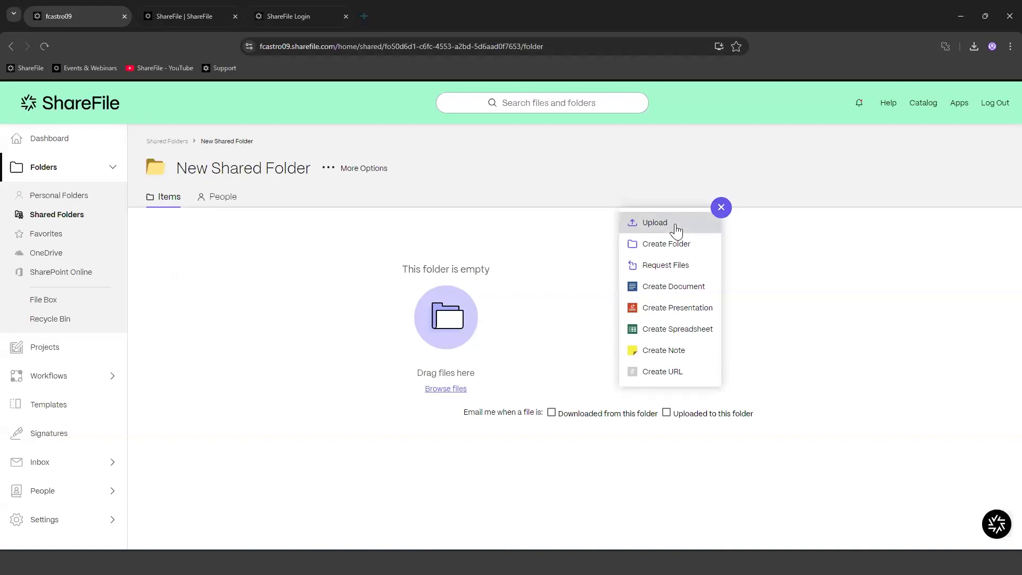
left_click(391, 410)
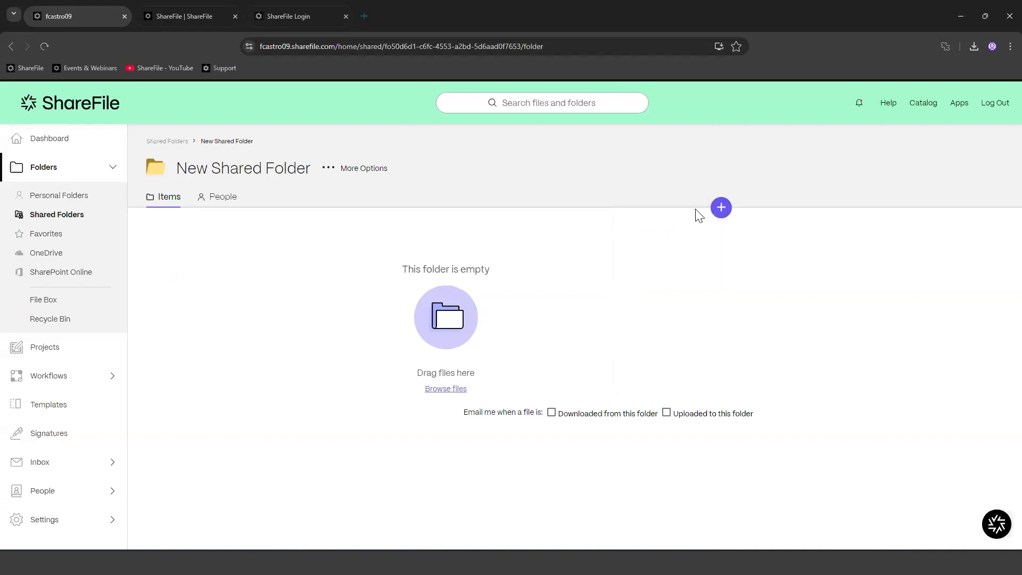
mouse_move(721, 208)
left_click(672, 223)
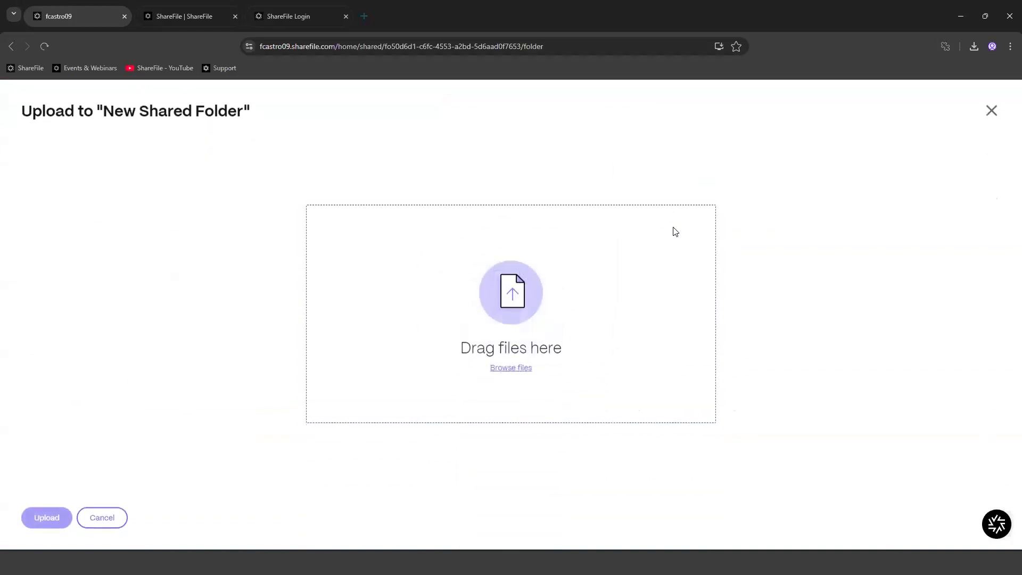
left_click(503, 371)
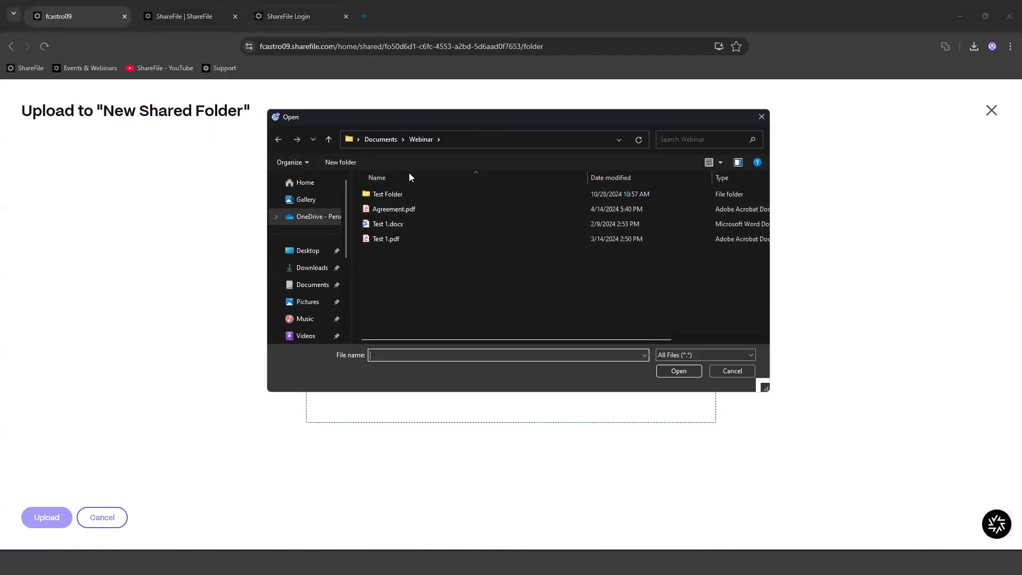
left_click(394, 209)
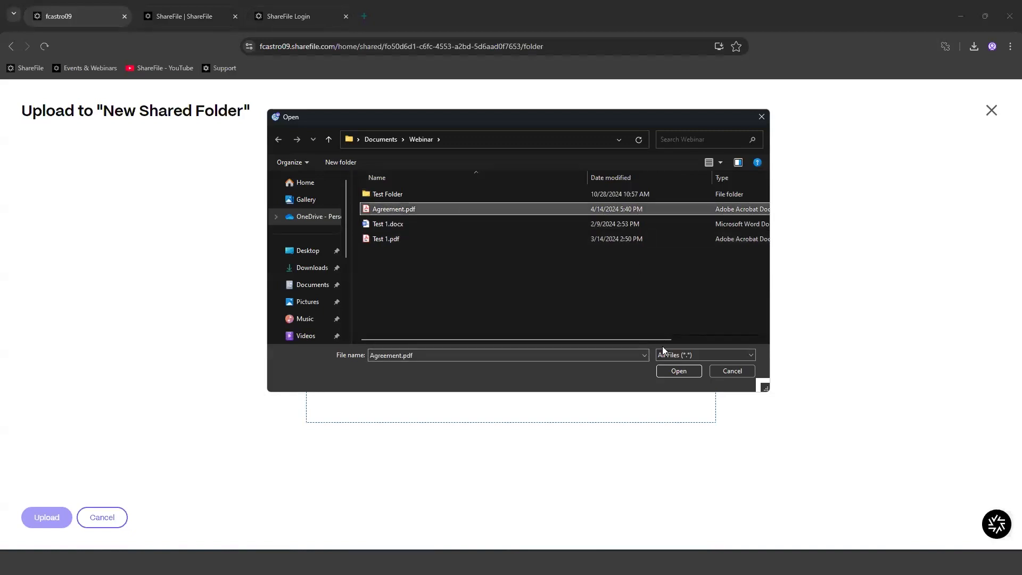
left_click(676, 370)
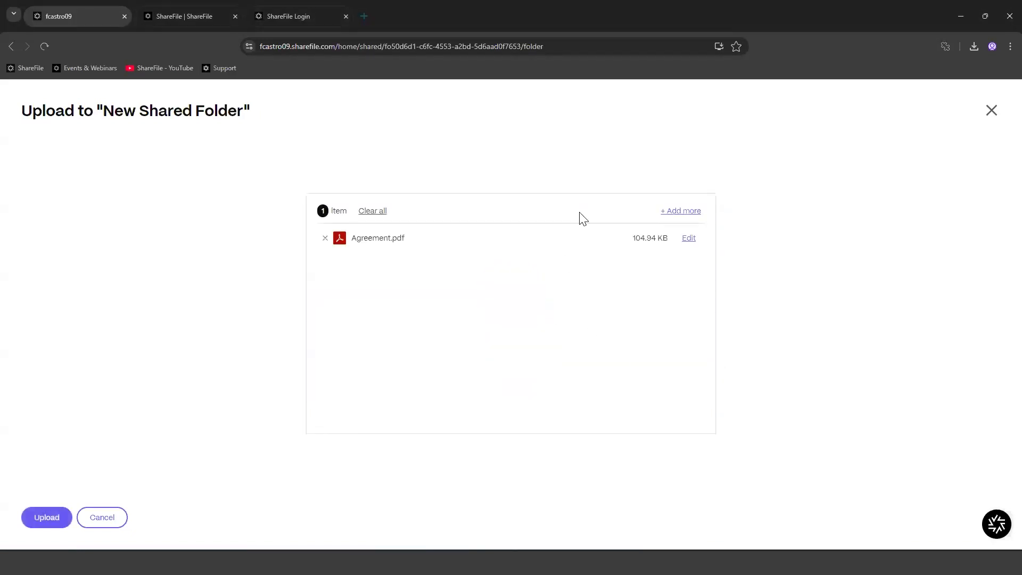
left_click(690, 211)
left_click(401, 239)
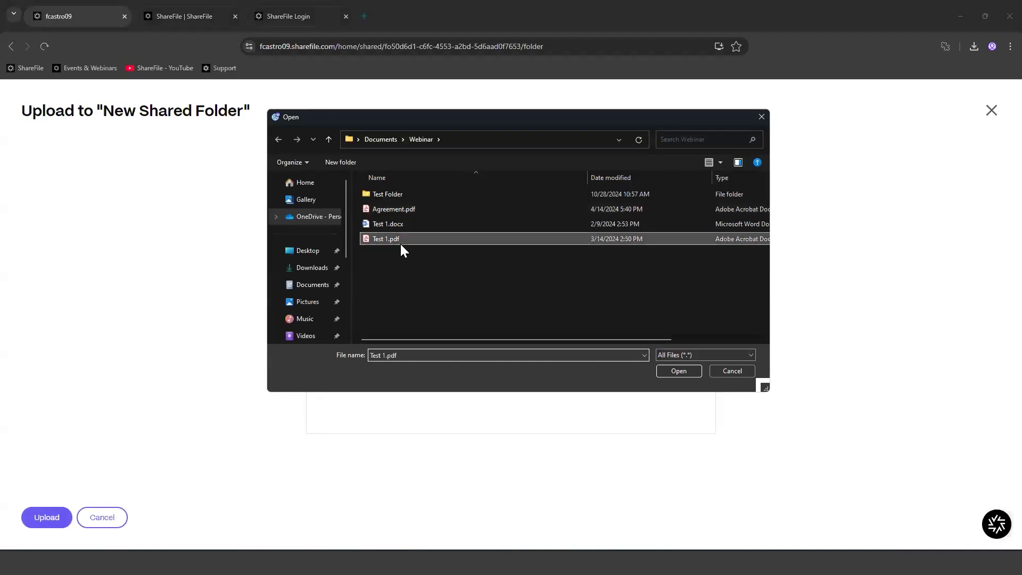
left_click(666, 371)
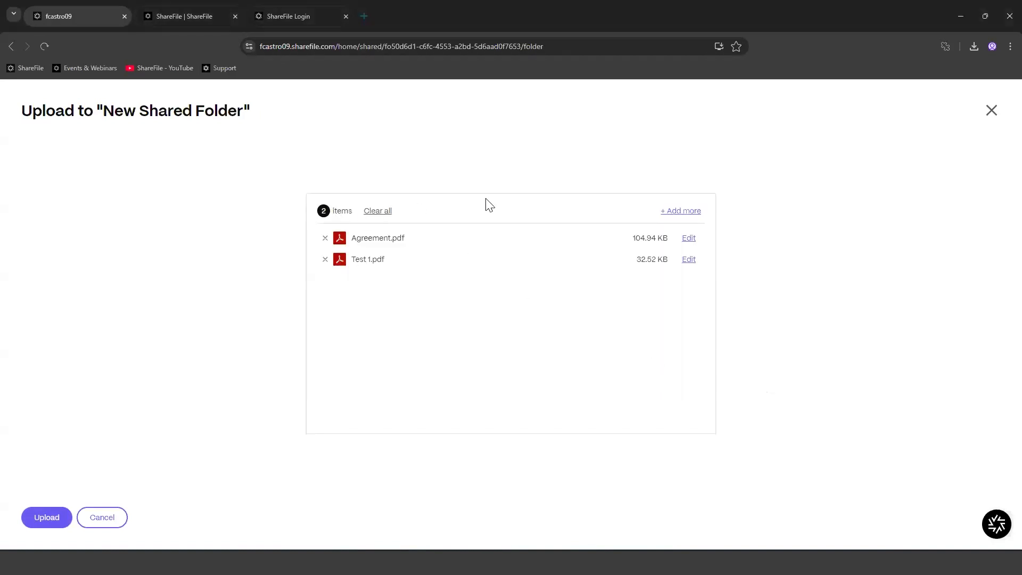
left_click(33, 519)
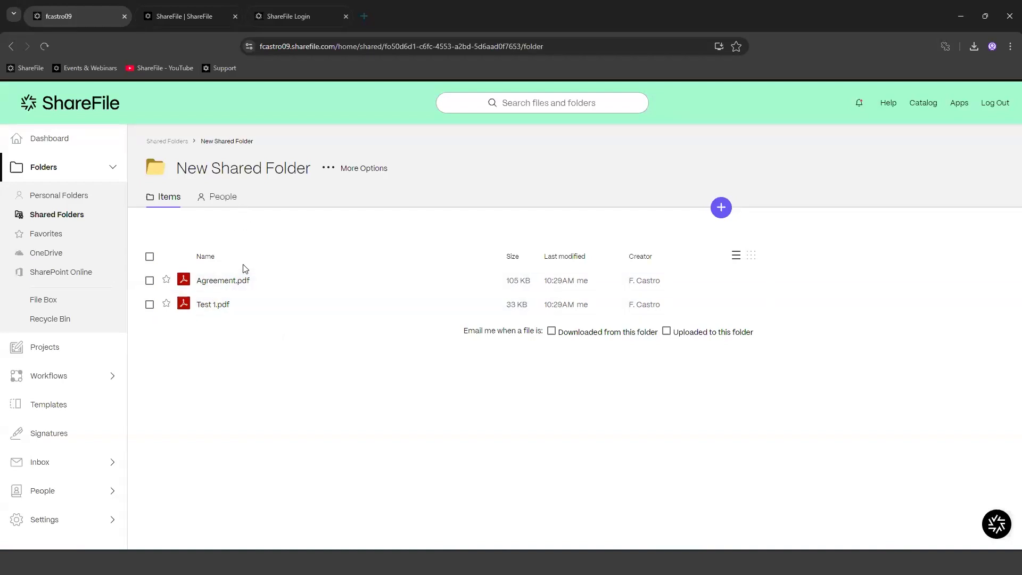
left_click(221, 198)
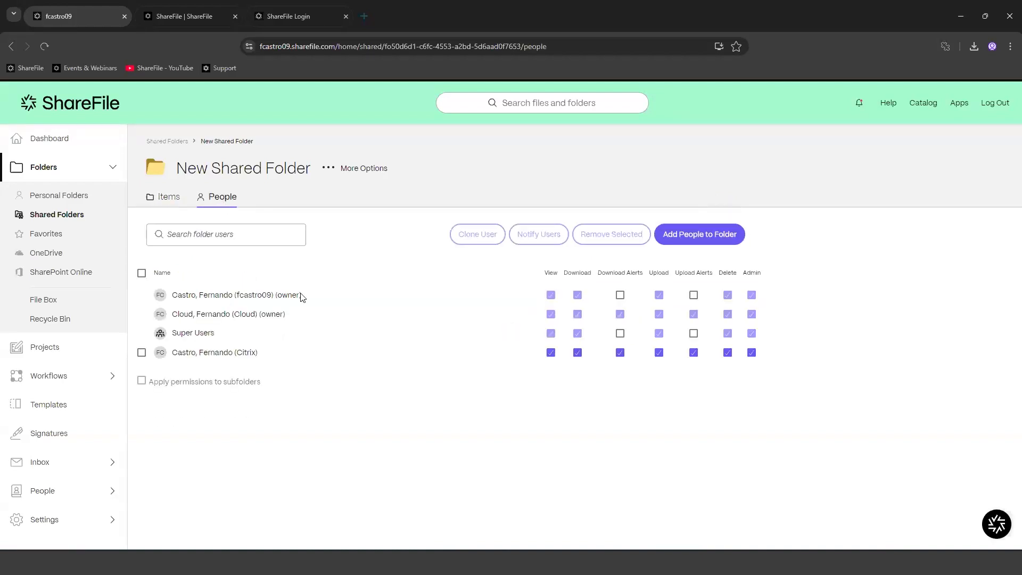
left_click(165, 198)
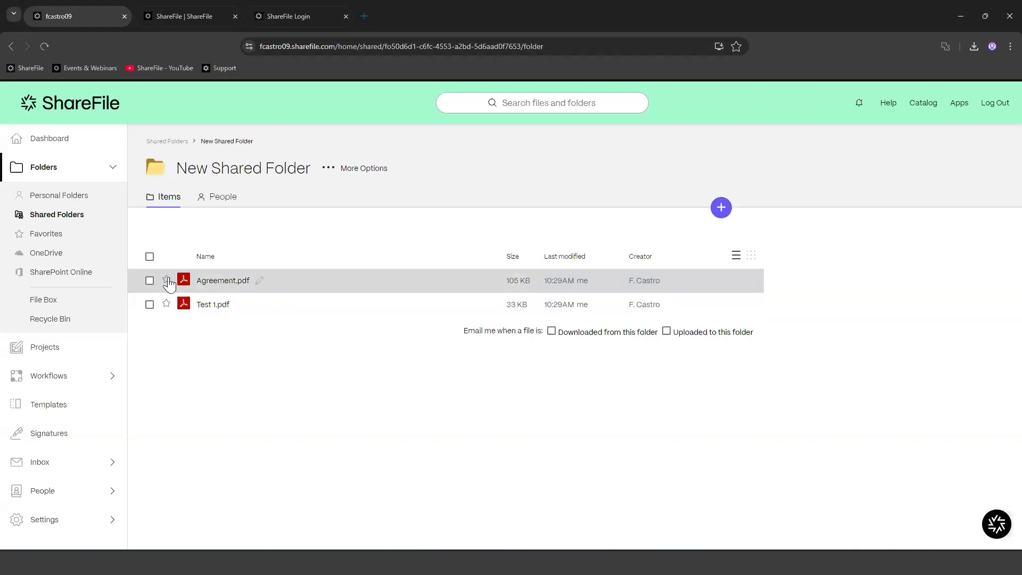
Step: Add the note 'Please do not remove' to Agreement.pdf, then open and close it to confirm
left_click(150, 282)
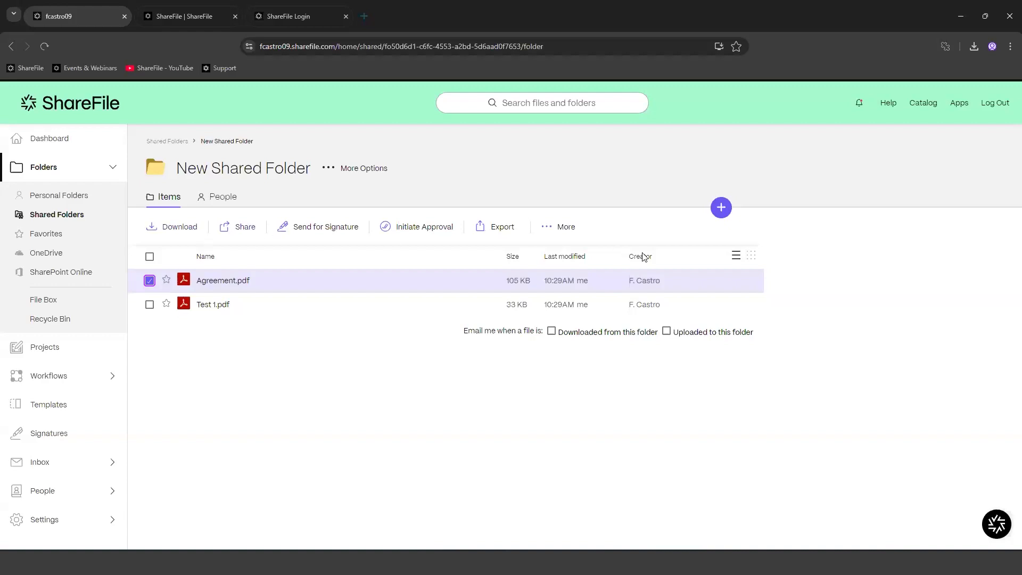
left_click(550, 229)
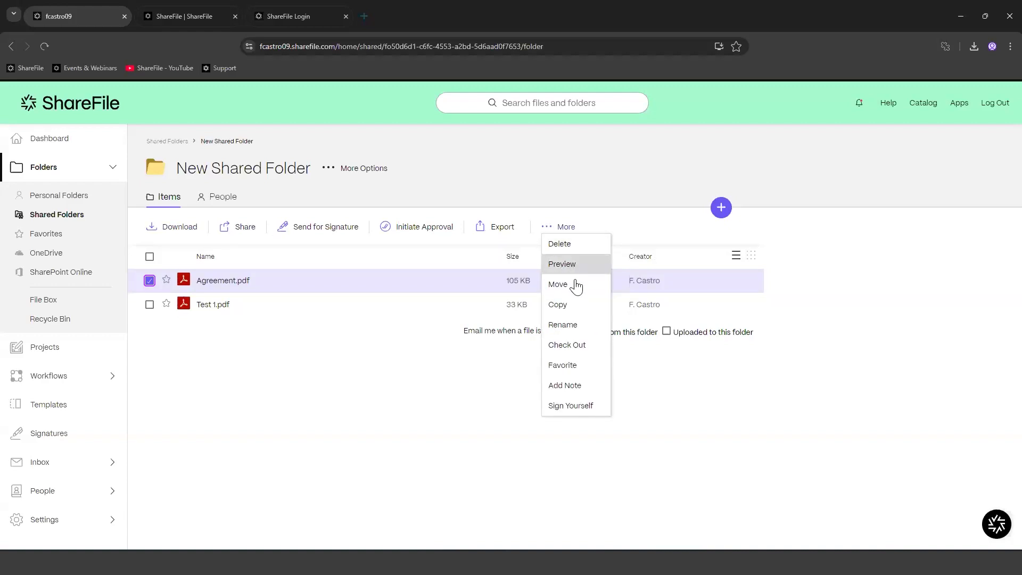
left_click(576, 391)
left_click(471, 313)
type("Please do")
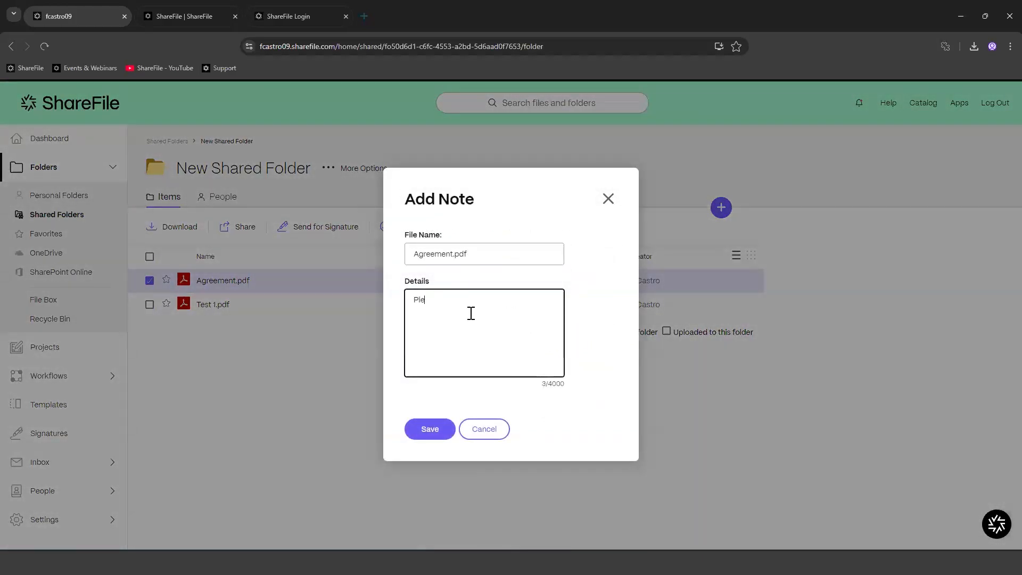
type(" not removbe")
key("BackSpace")
key("BackSpace")
type("e")
left_click(440, 432)
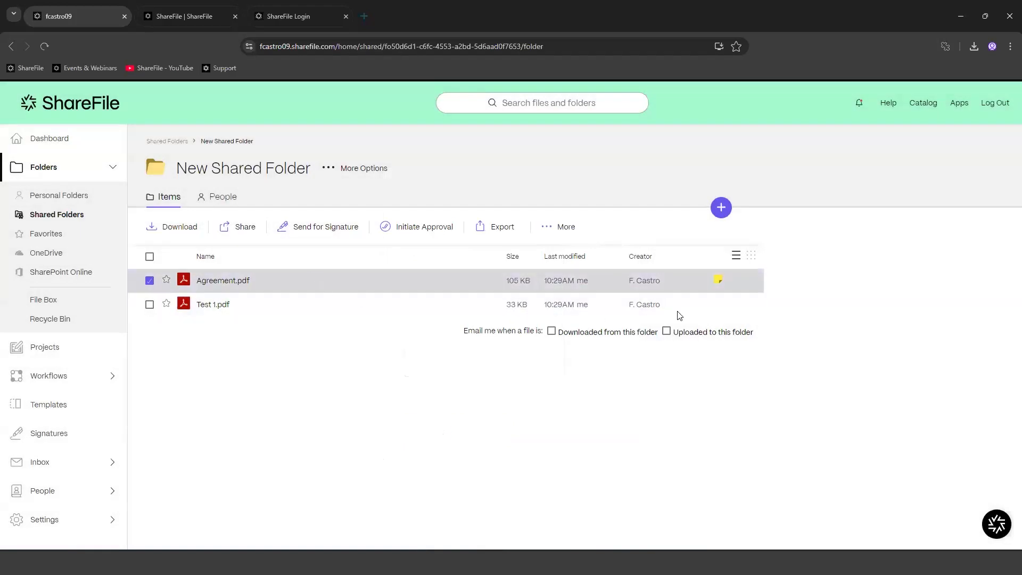
left_click(719, 278)
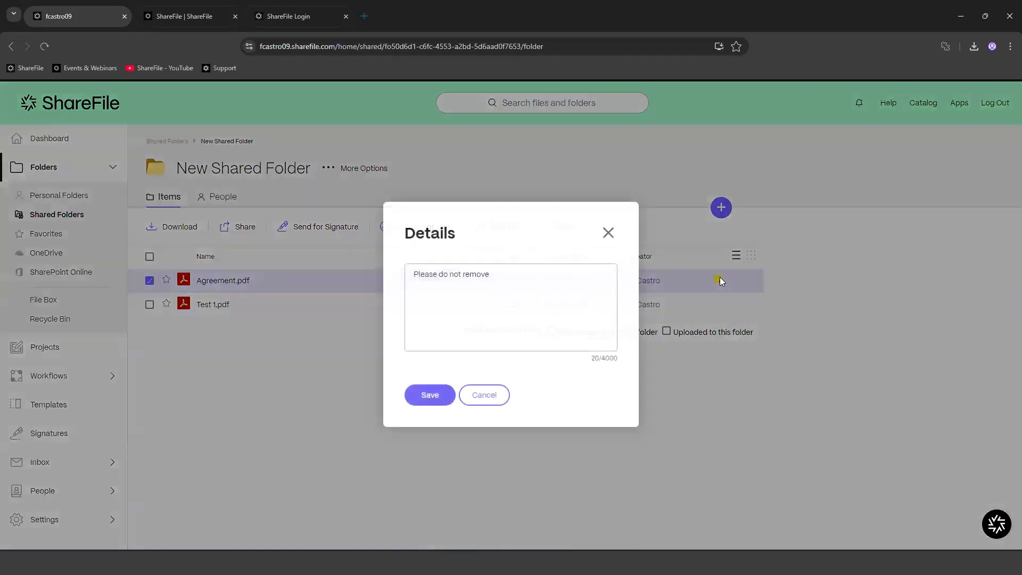
left_click(609, 232)
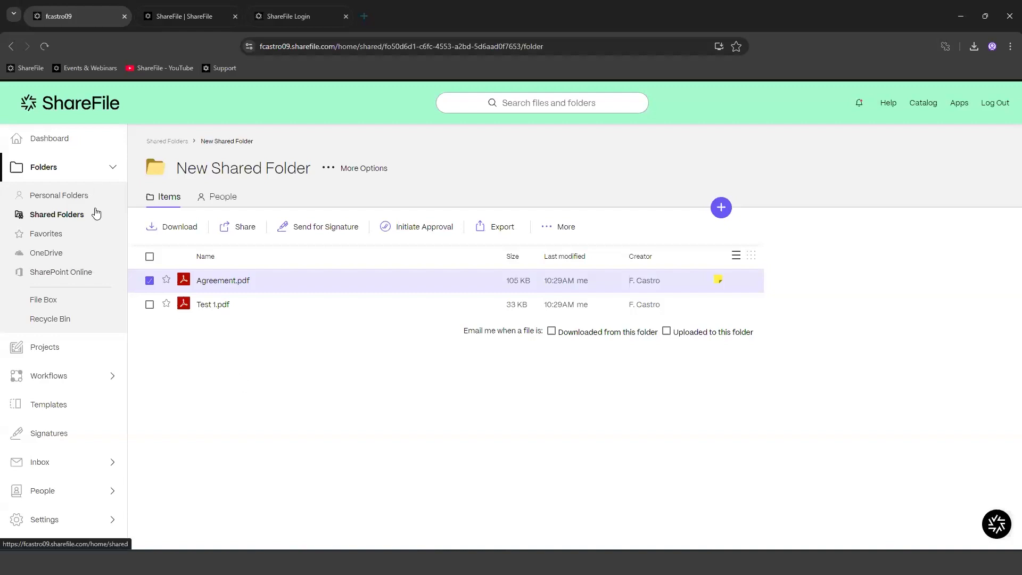
Step: Return to the ShareFile Dashboard from the left navigation pane
left_click(66, 144)
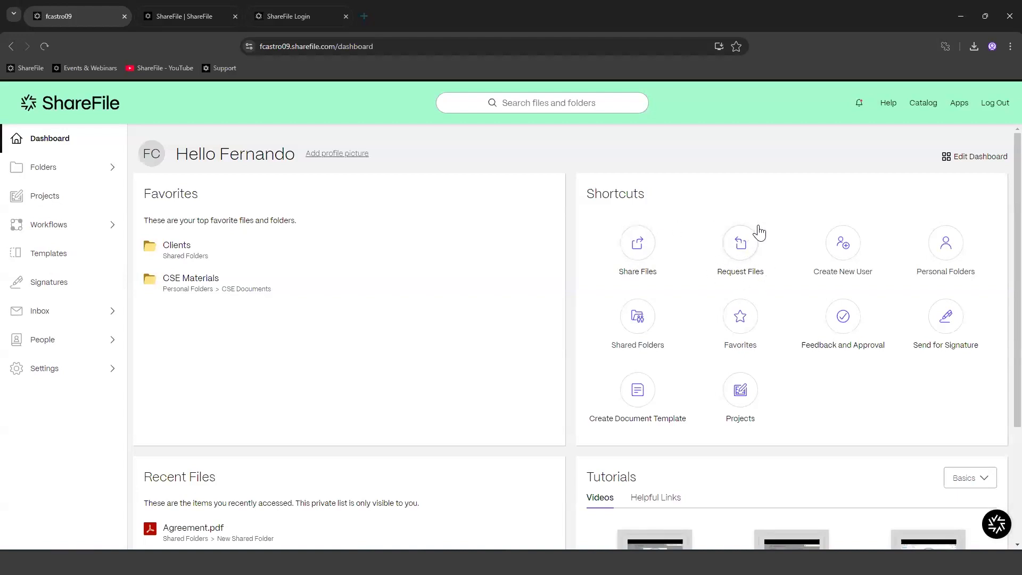
Step: Start a file share with Agreement.pdf from Shared Folders > New Shared Folder as the item
left_click(643, 258)
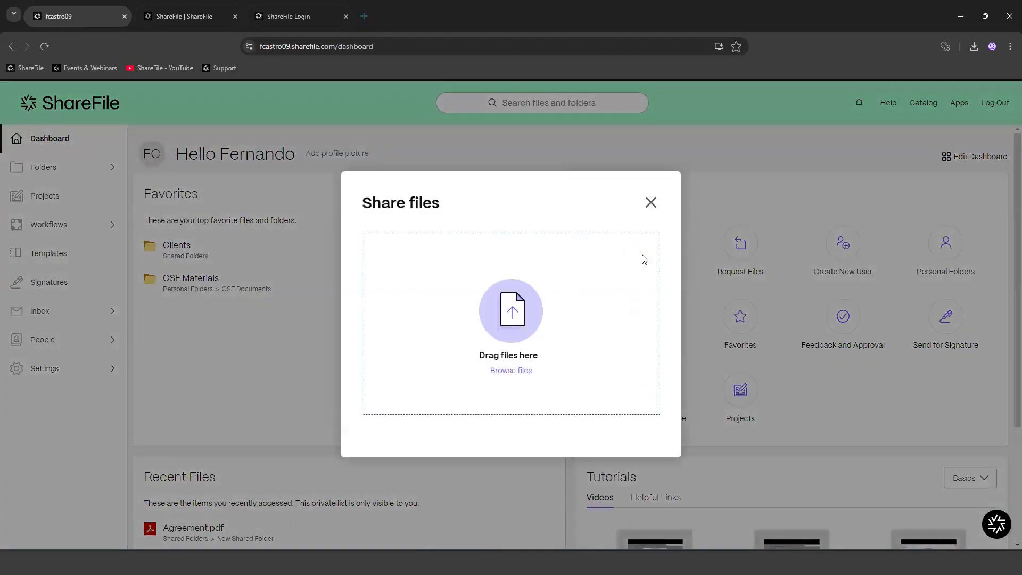
left_click(524, 371)
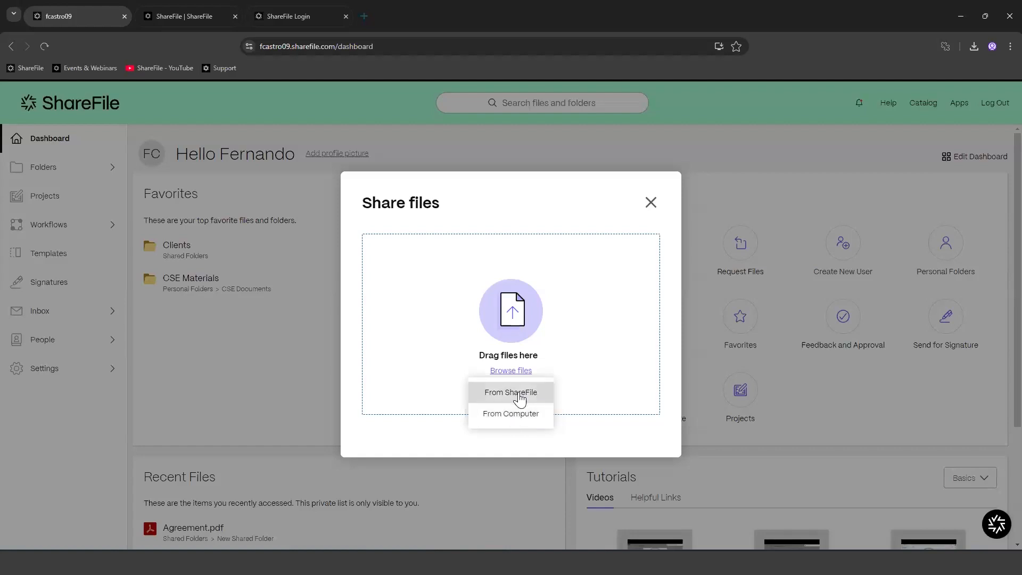
left_click(520, 393)
left_click(417, 282)
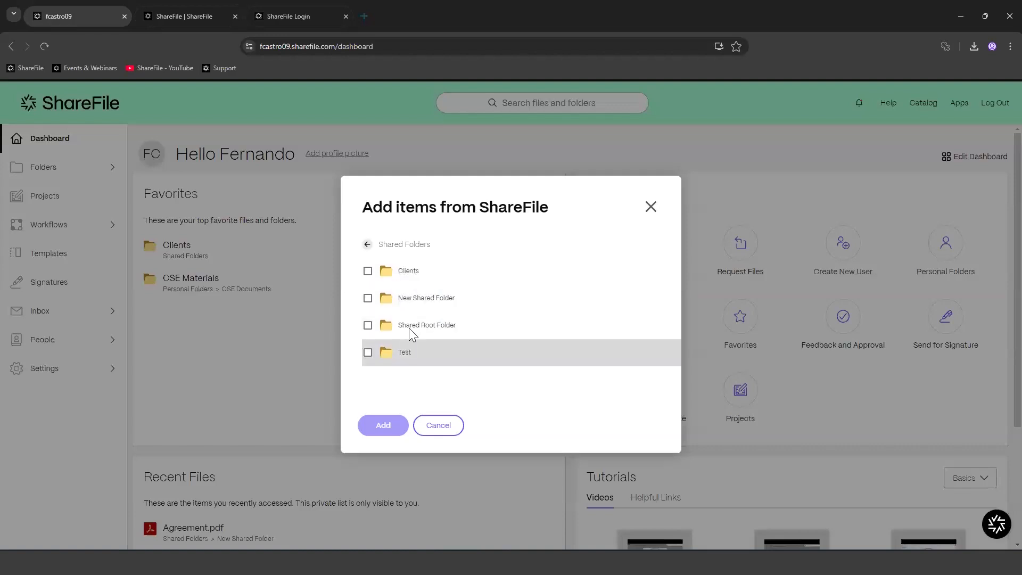
left_click(423, 302)
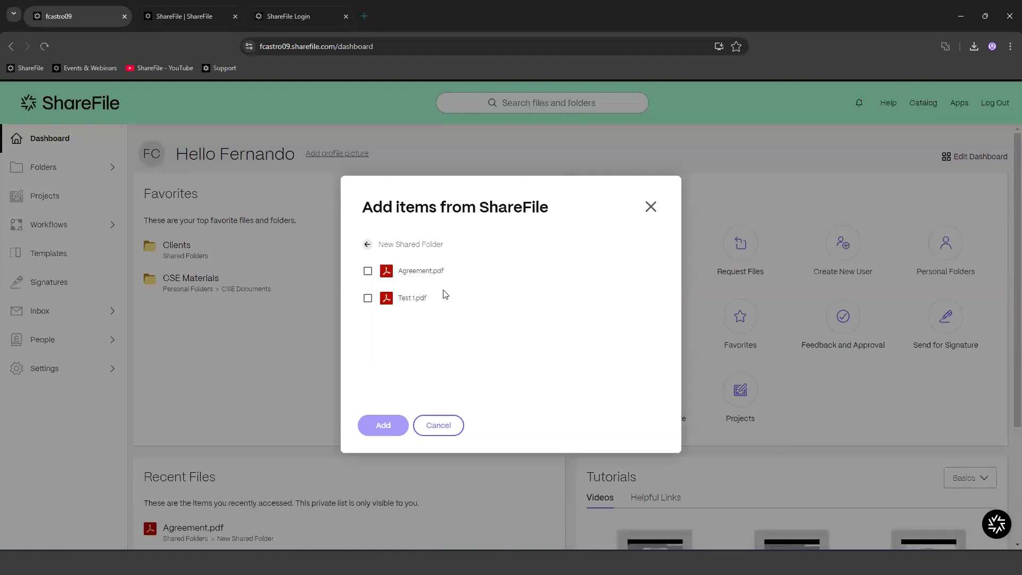
left_click(368, 271)
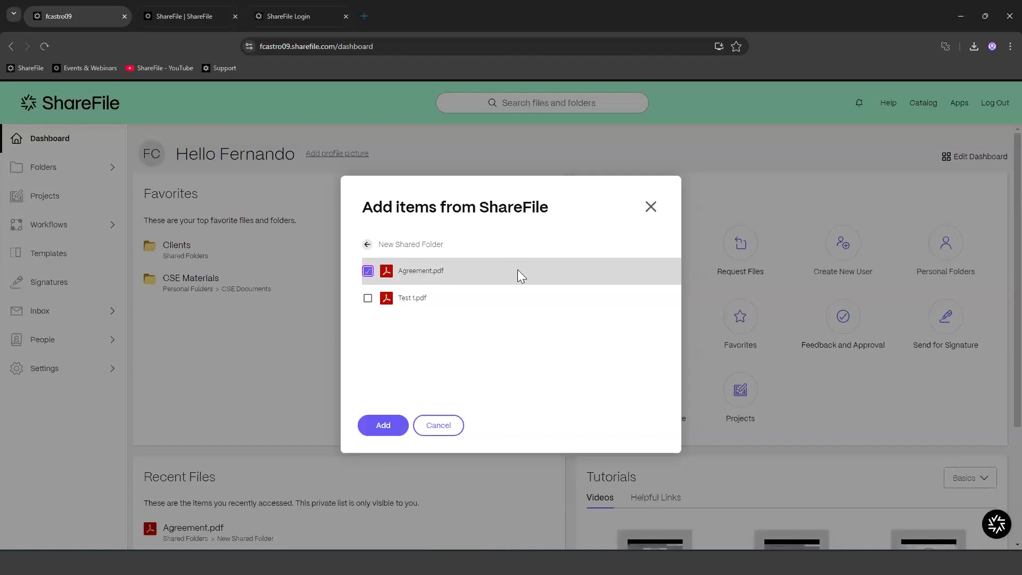
left_click(383, 430)
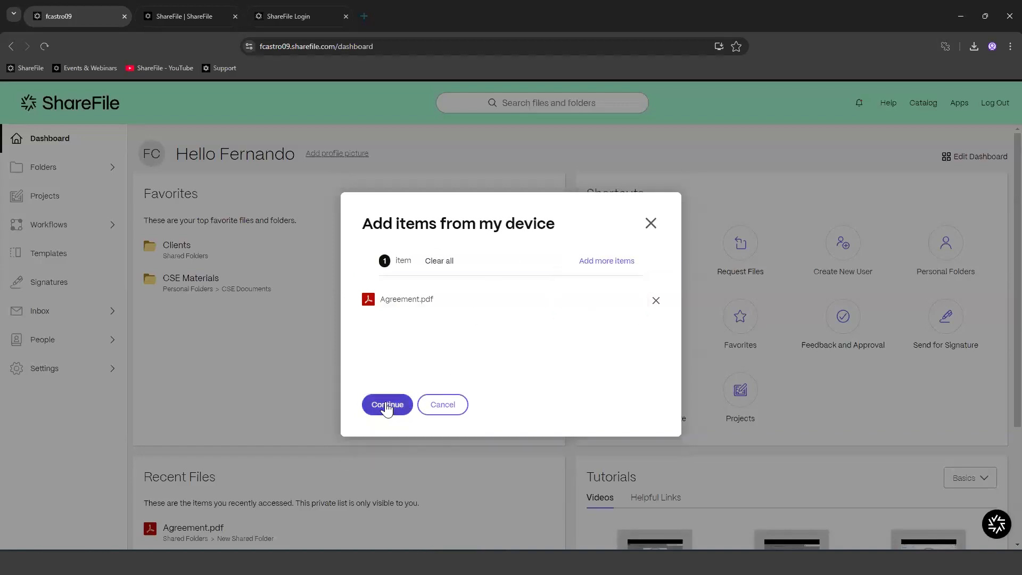
left_click(387, 406)
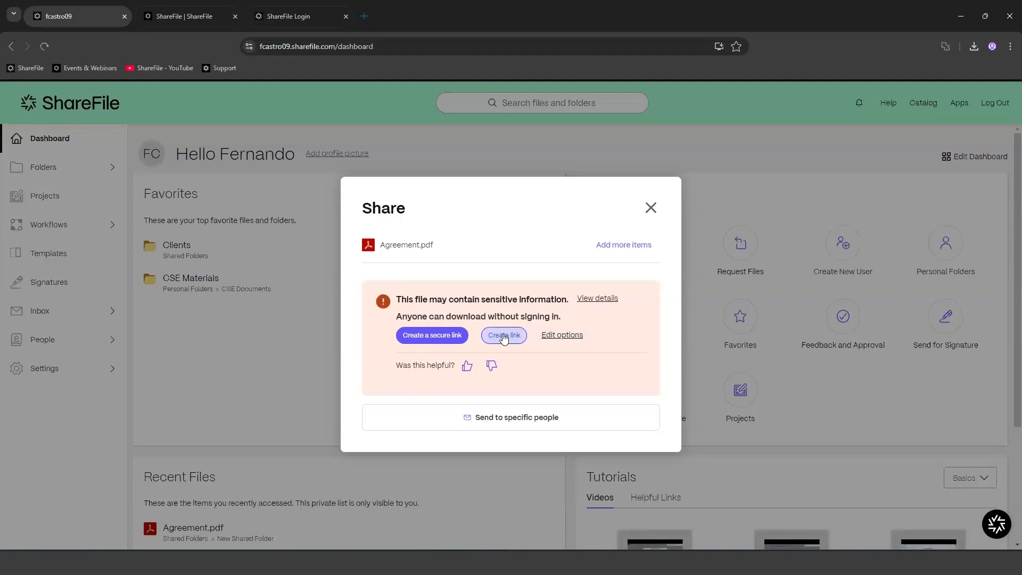
Step: Open the share link's Edit options and its 'Allow people with this link to' dropdown
left_click(560, 341)
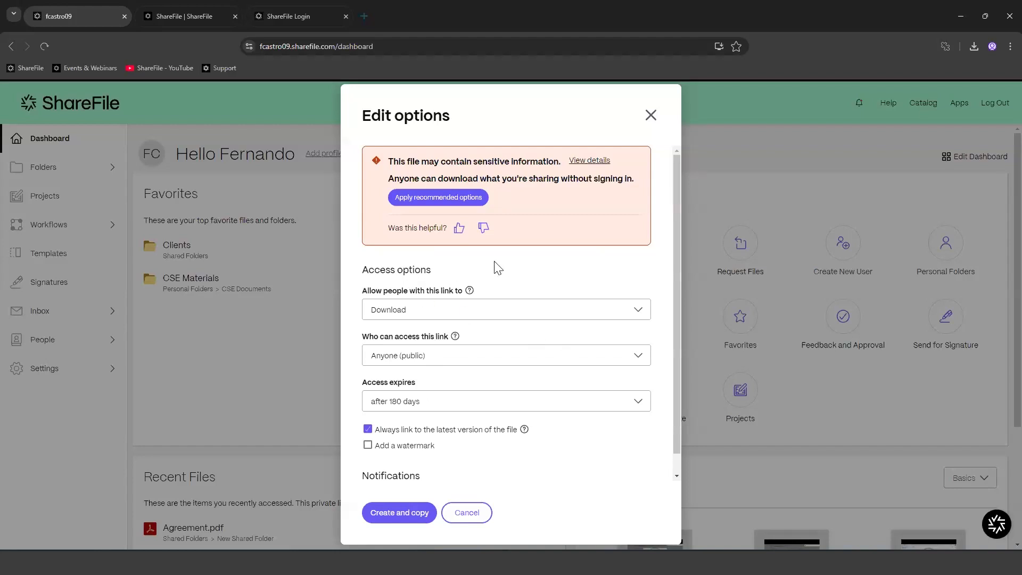
left_click(417, 319)
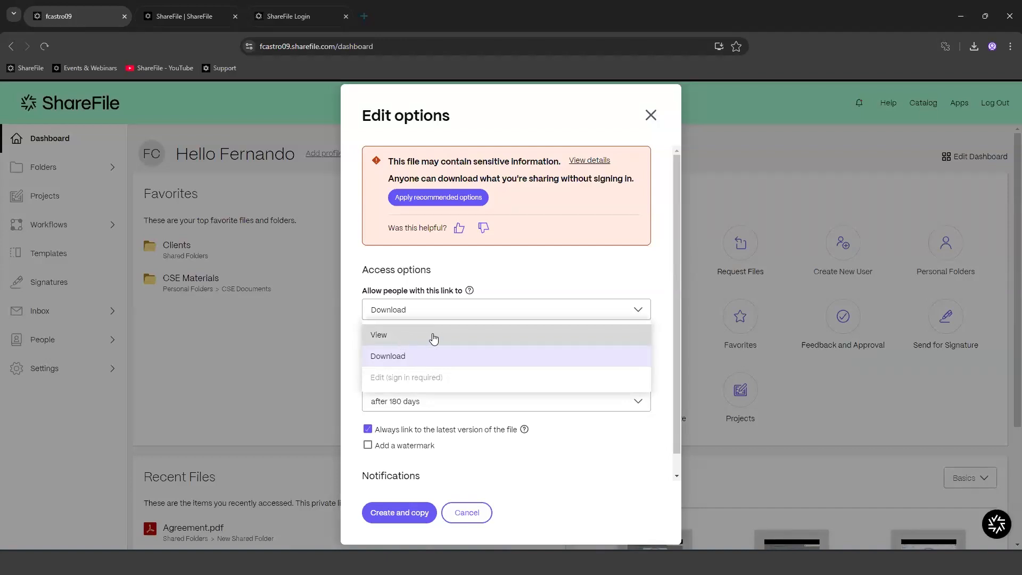
Step: Keep the link at Download for Anyone (public) and show the Access expires choices
left_click(403, 360)
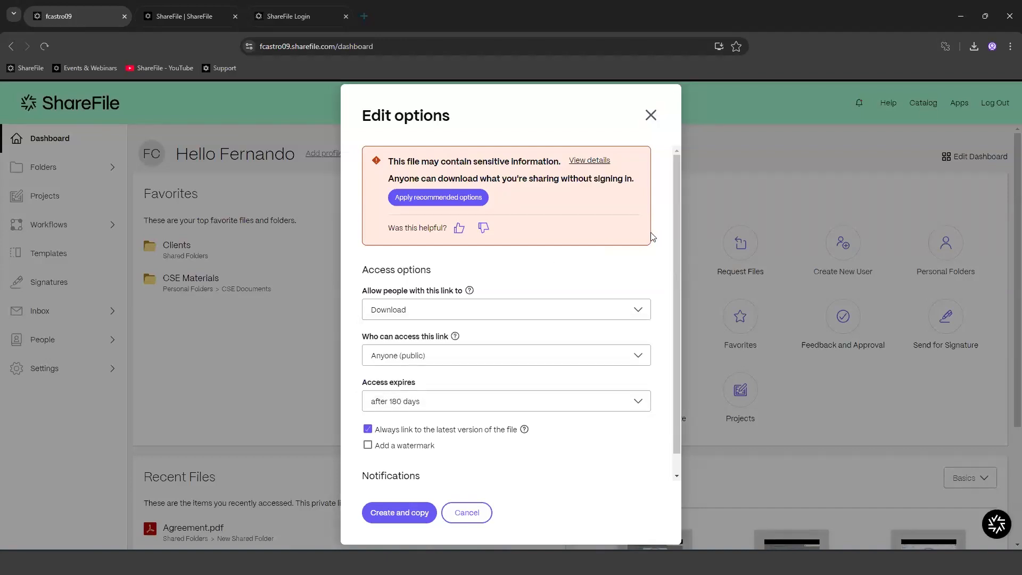
left_click(478, 356)
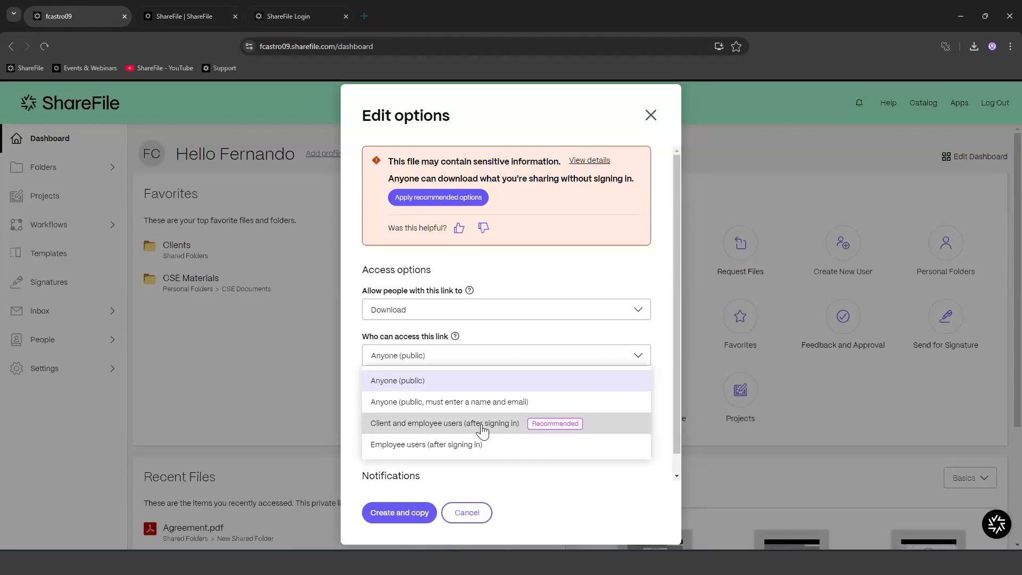
left_click(470, 390)
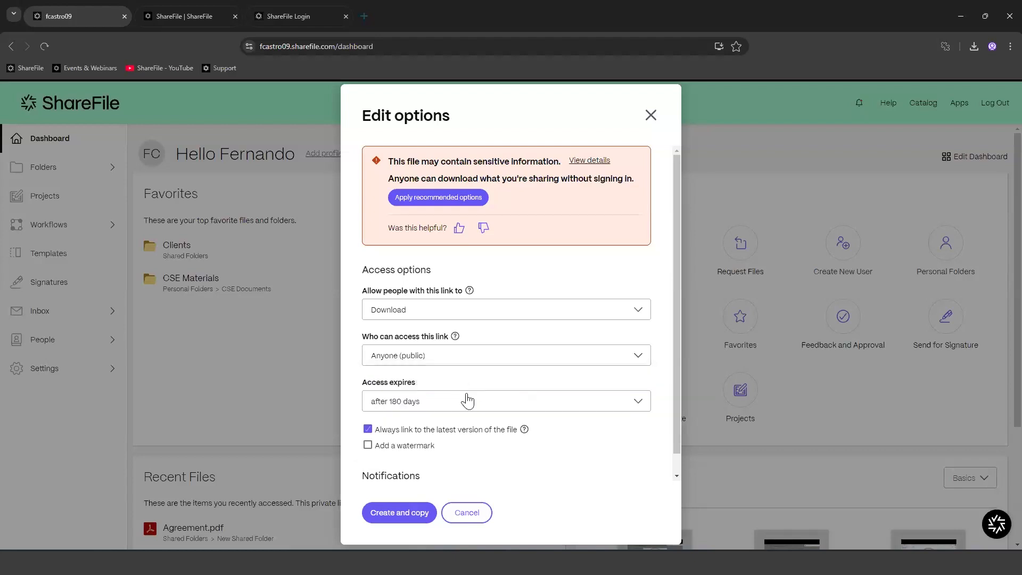
left_click(441, 409)
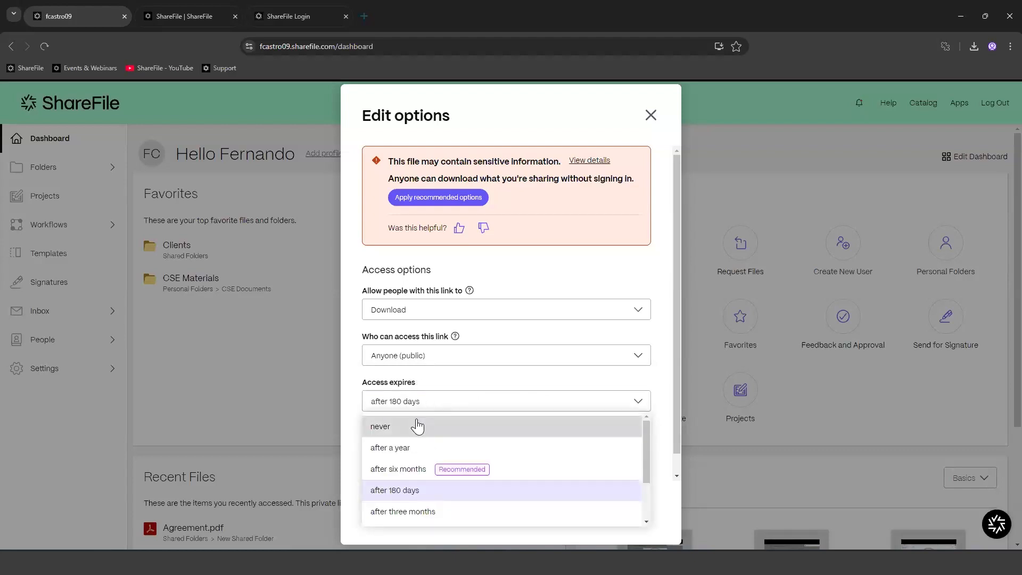
scroll(446, 505, "down", 2)
scroll(448, 508, "up", 3)
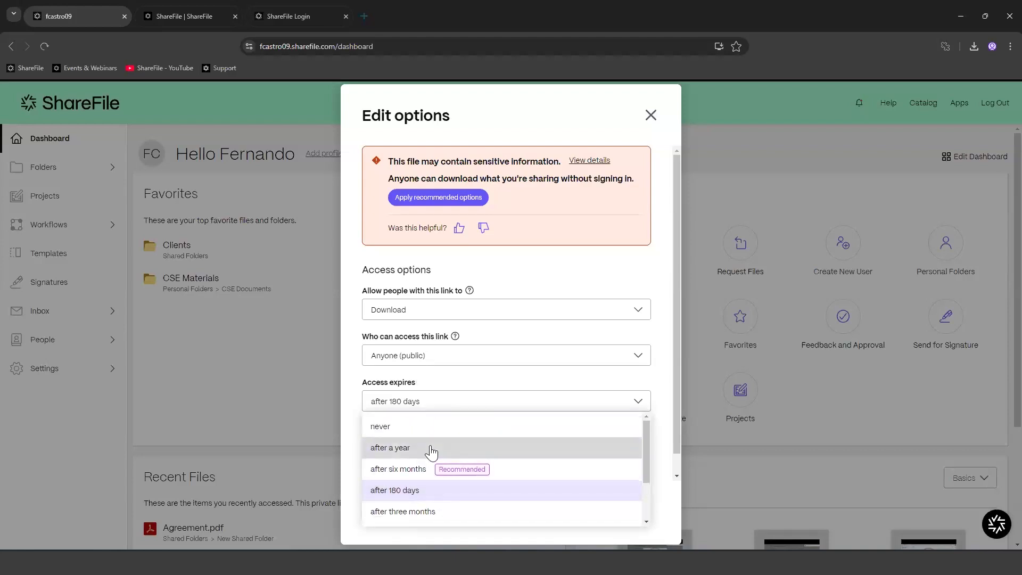
Step: Make the link never expire with no watermark and access notifications, then create and copy it
left_click(394, 431)
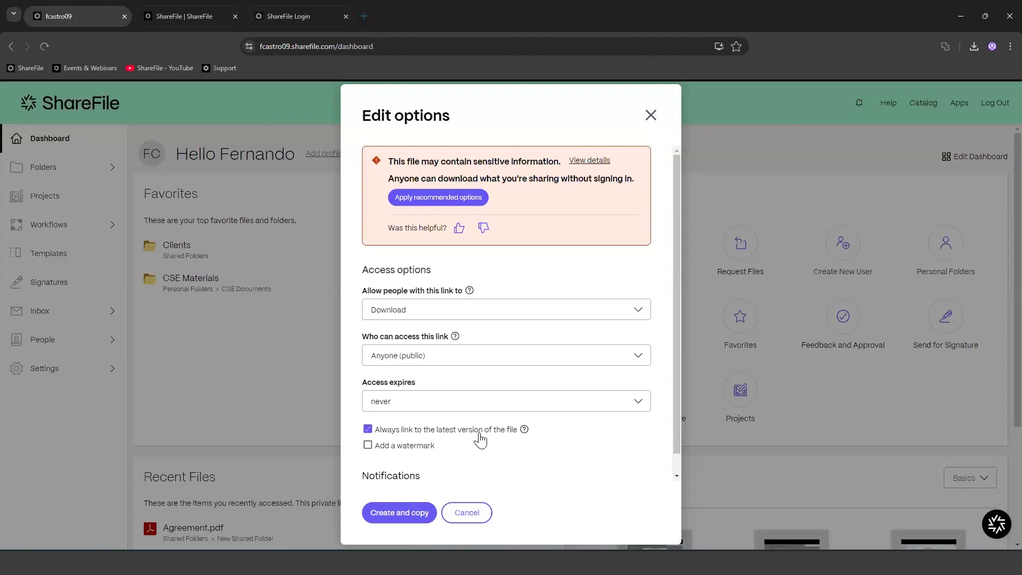
scroll(426, 433, "down", 1)
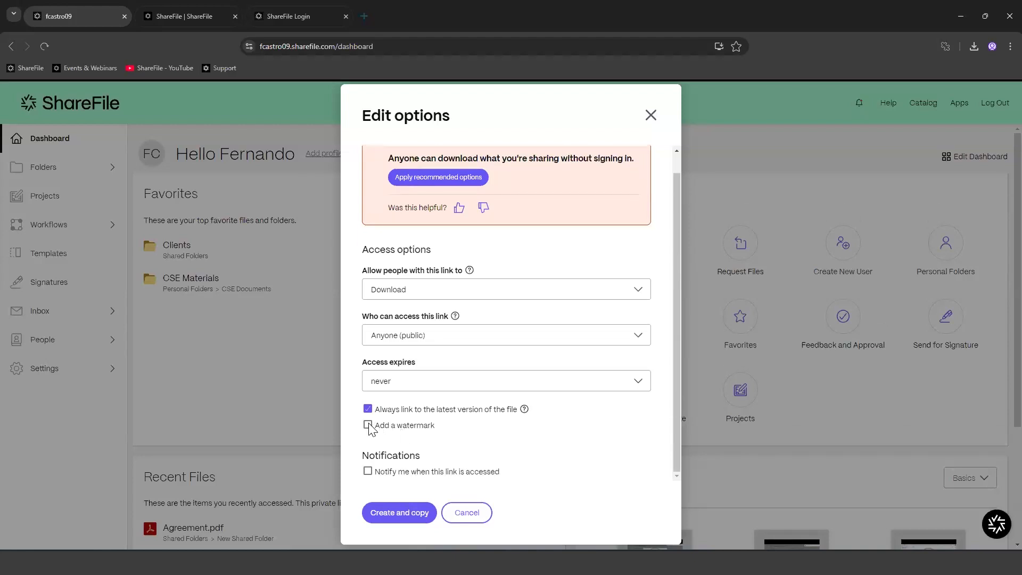
left_click(368, 424)
left_click(368, 379)
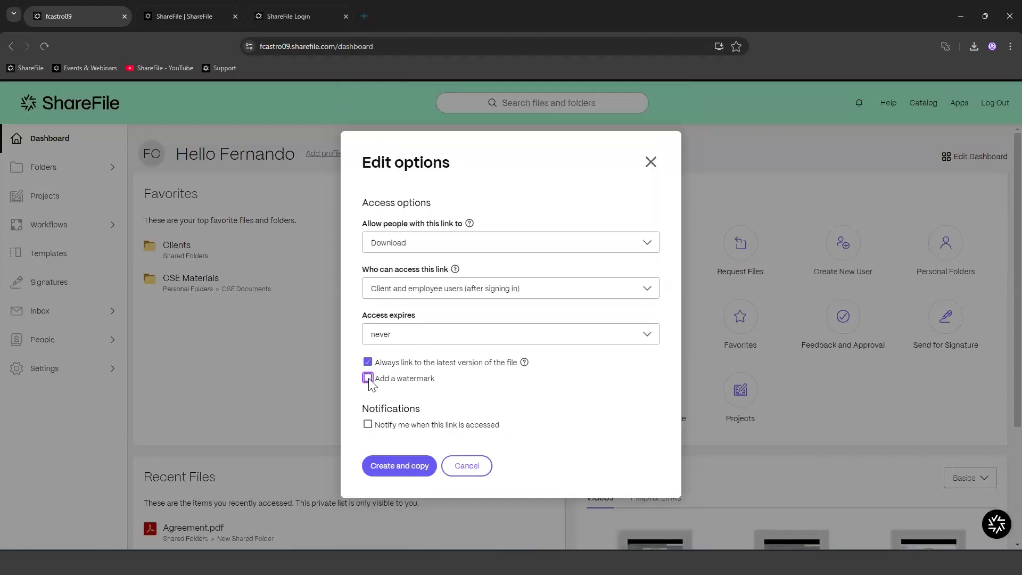
left_click(368, 424)
left_click(397, 463)
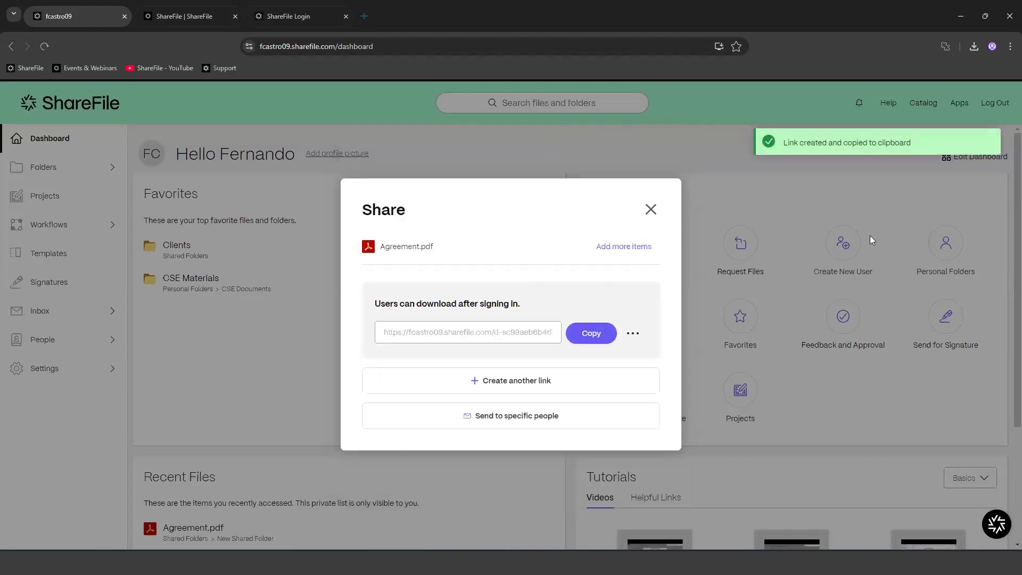
Step: Begin emailing Agreement.pdf to specific people, adding a searched user as recipient
left_click(634, 333)
left_click(665, 379)
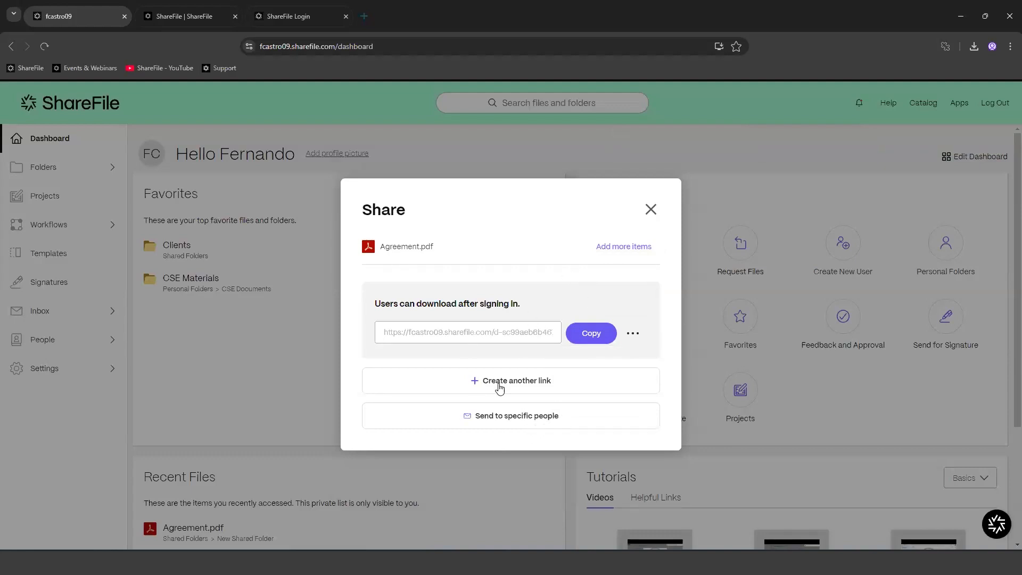
left_click(527, 418)
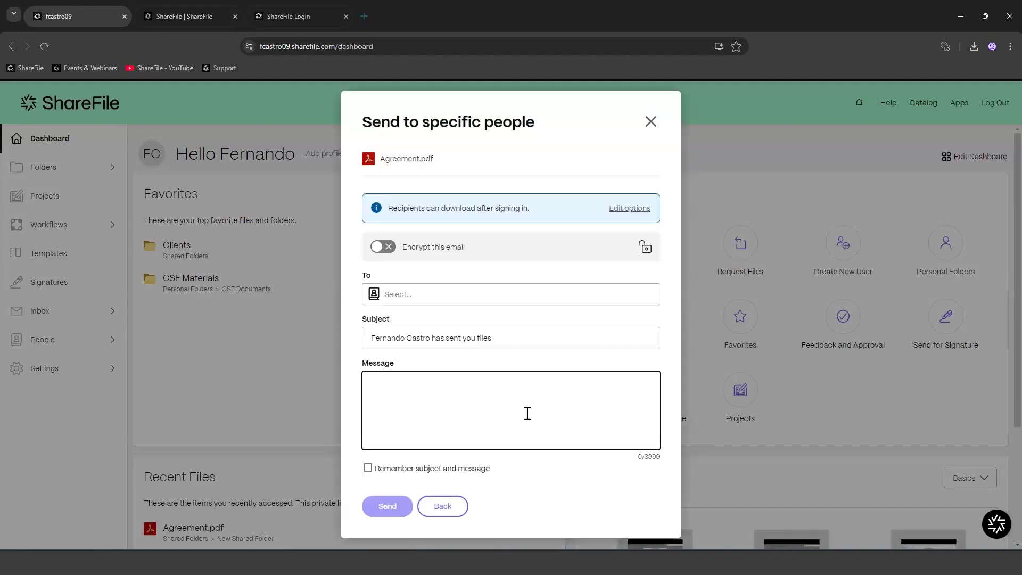
left_click(417, 291)
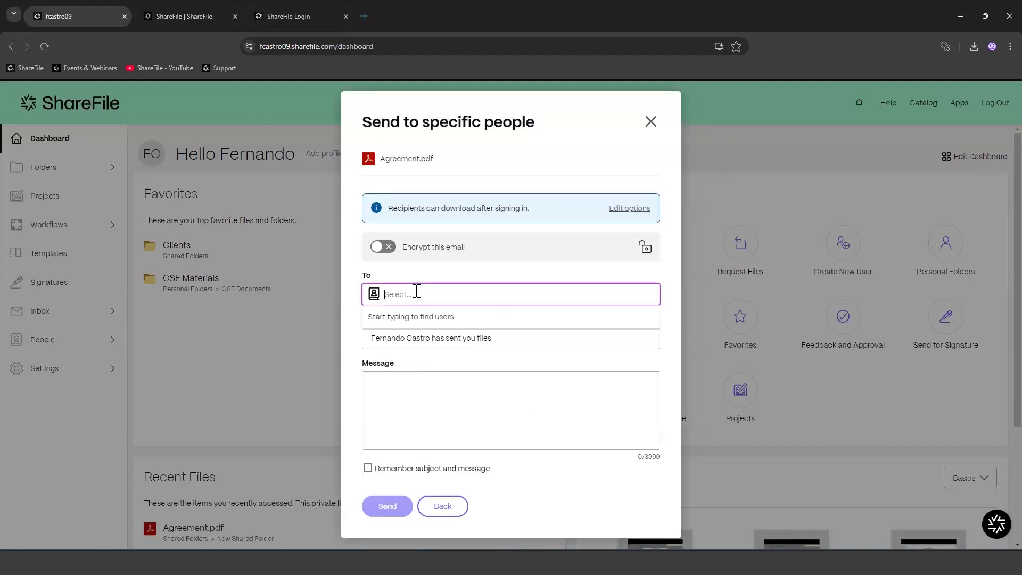
type("fer")
left_click(450, 384)
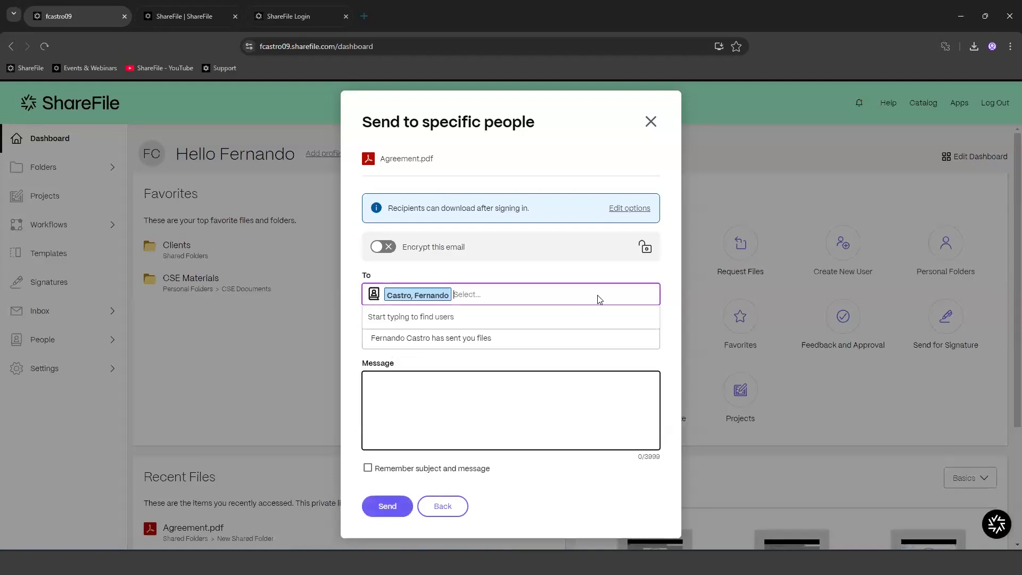
left_click(537, 332)
left_click(420, 429)
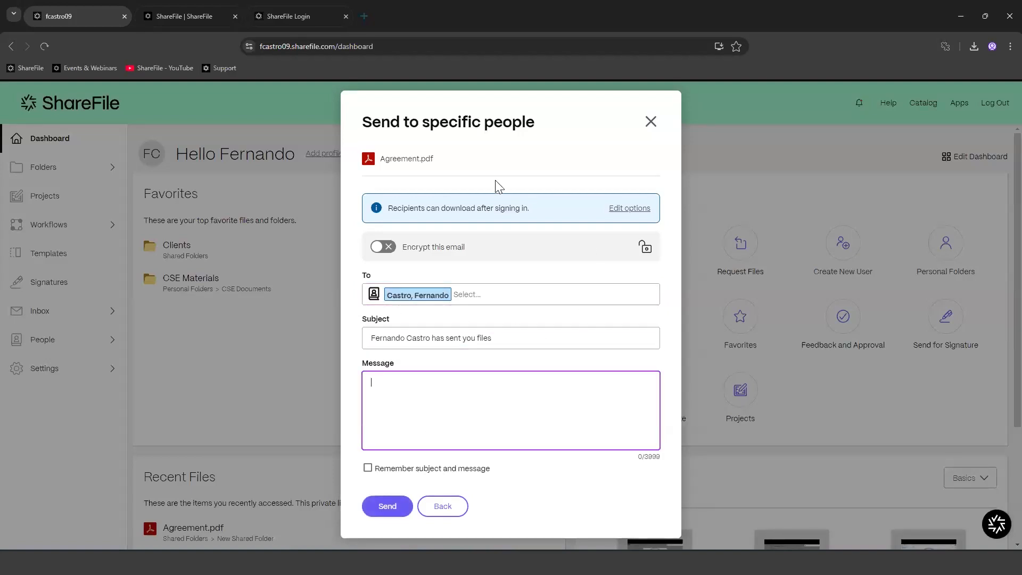
Step: Check the recipients' access options unchanged, then cancel the email and close the Share window
left_click(632, 209)
mouse_move(438, 229)
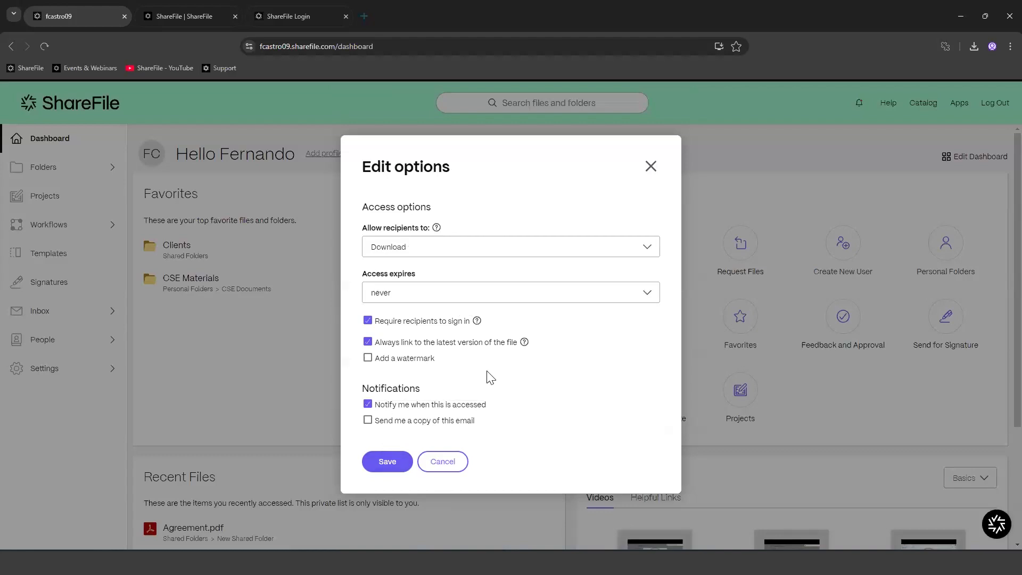
left_click(433, 464)
left_click(461, 436)
left_click(441, 507)
left_click(381, 358)
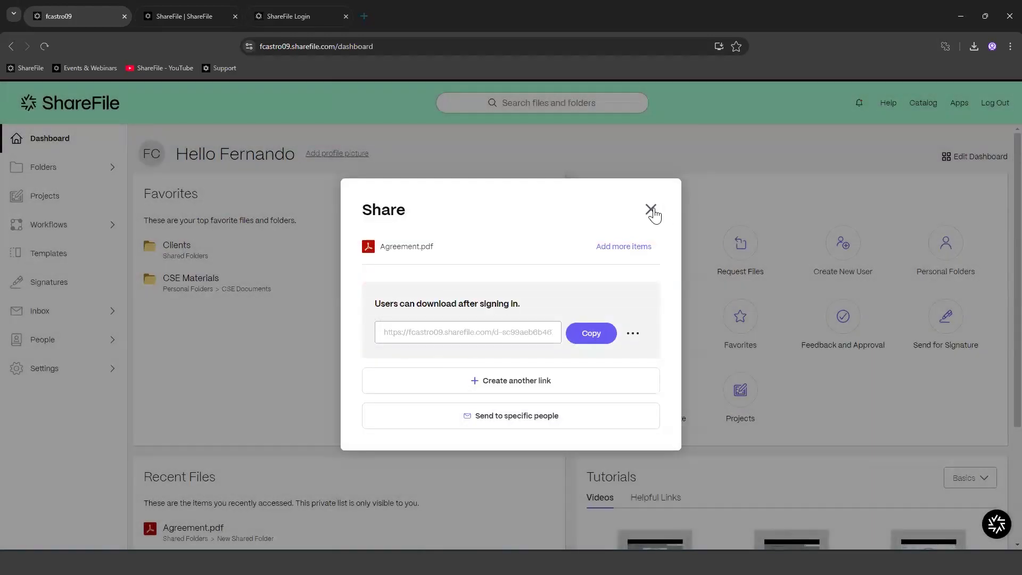
left_click(651, 210)
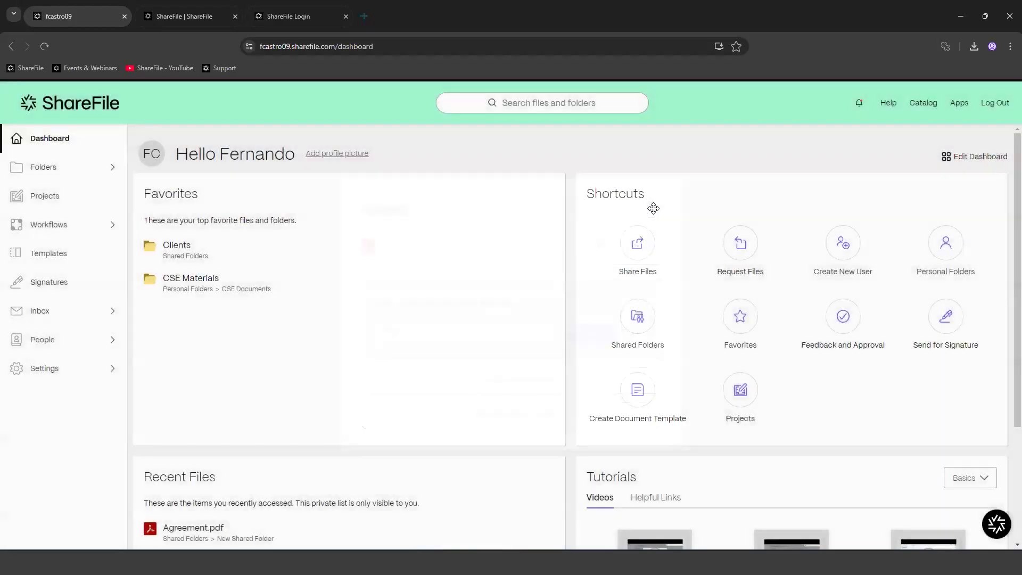
Step: Share Agreement.pdf uploaded from the computer via a link expiring in 179 days
left_click(637, 248)
left_click(512, 370)
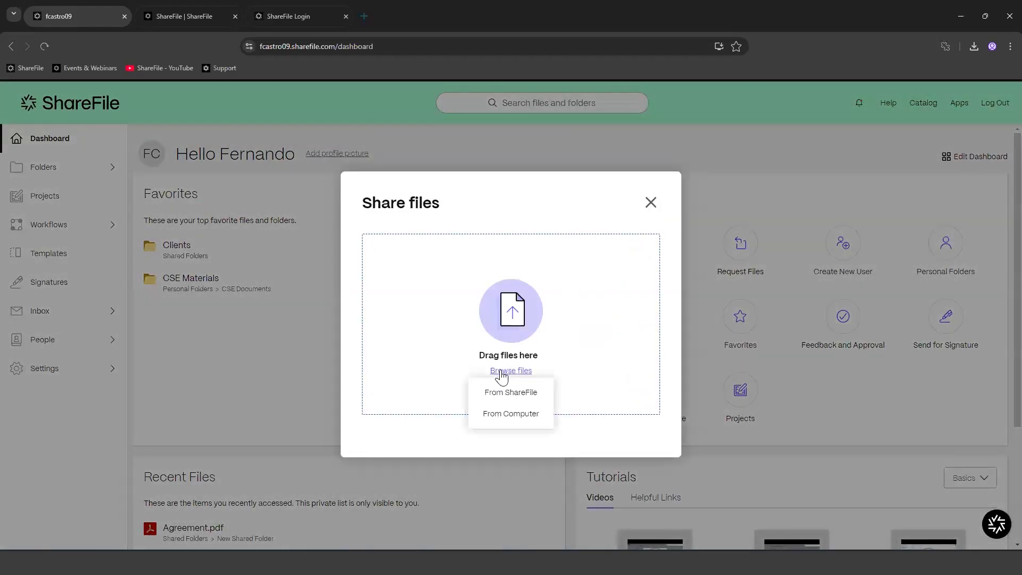
left_click(502, 415)
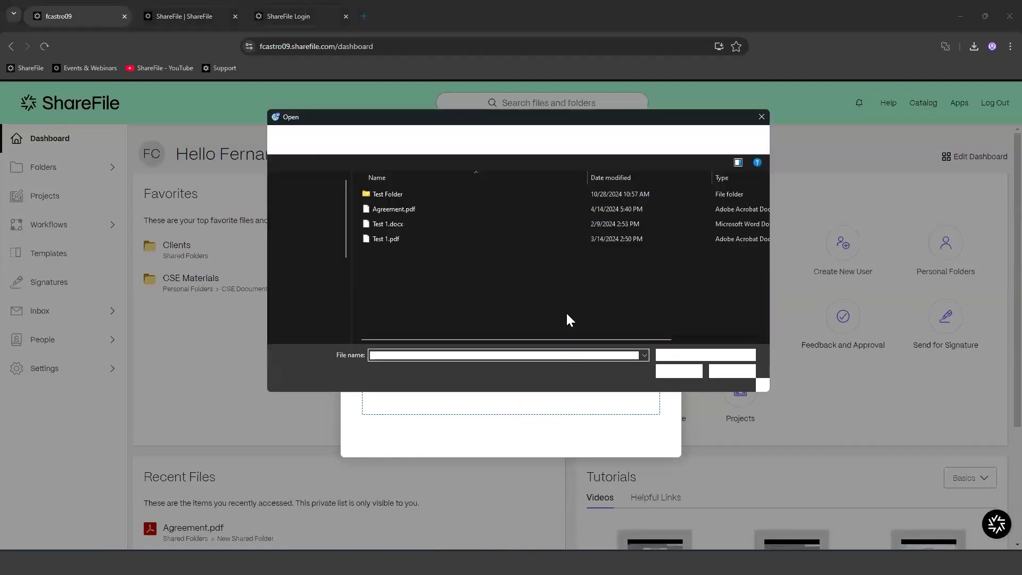
left_click(398, 210)
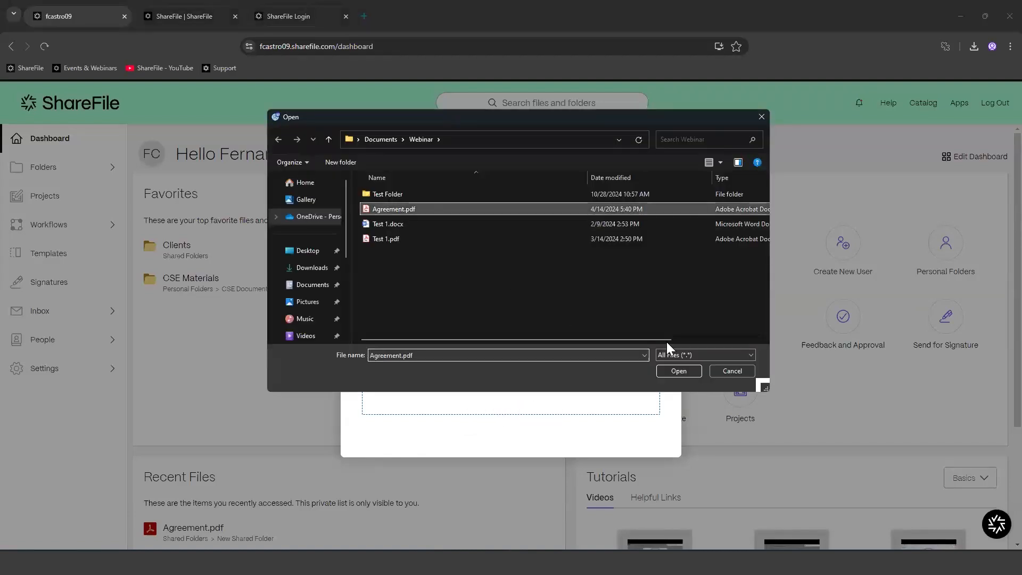
left_click(677, 371)
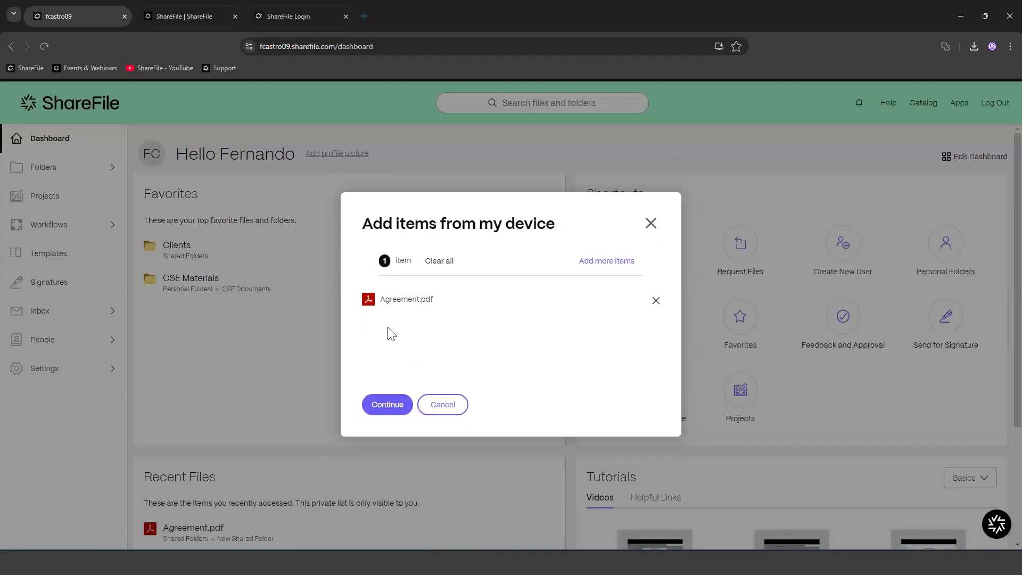
left_click(387, 404)
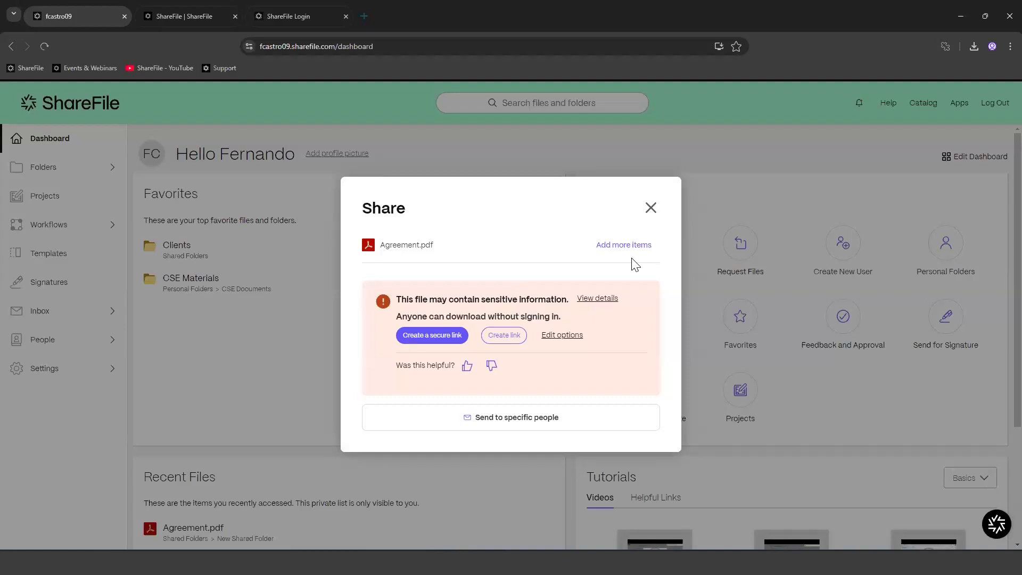
left_click(515, 334)
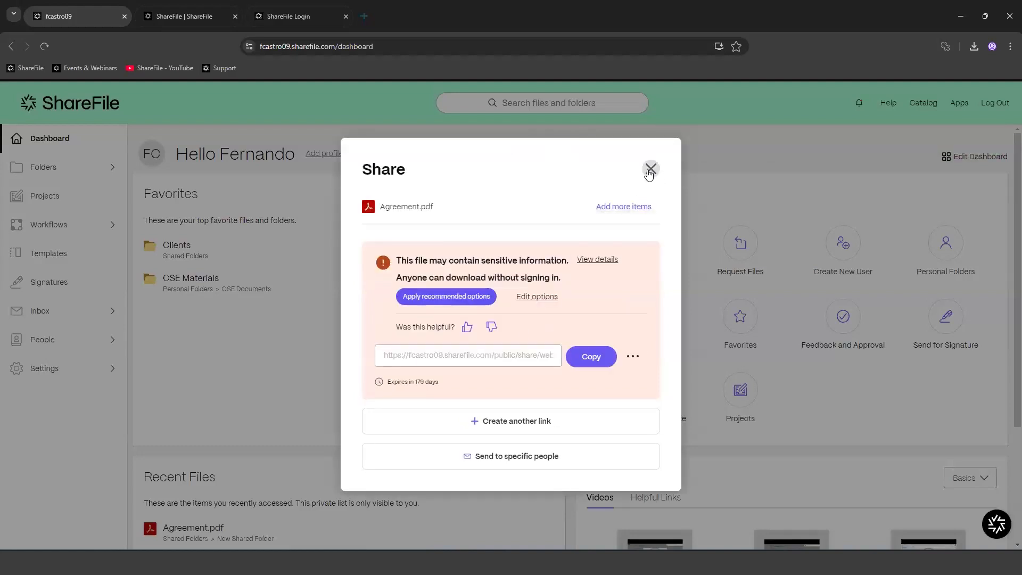
left_click(649, 170)
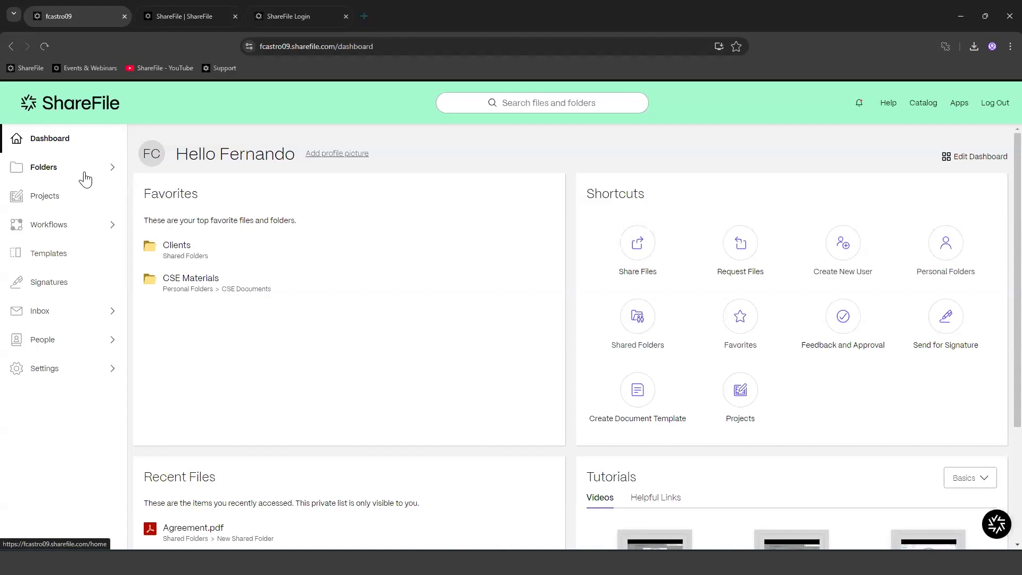
Step: Open the File Box to inspect Agreement.pdf's actions, then go back to the Dashboard
left_click(62, 171)
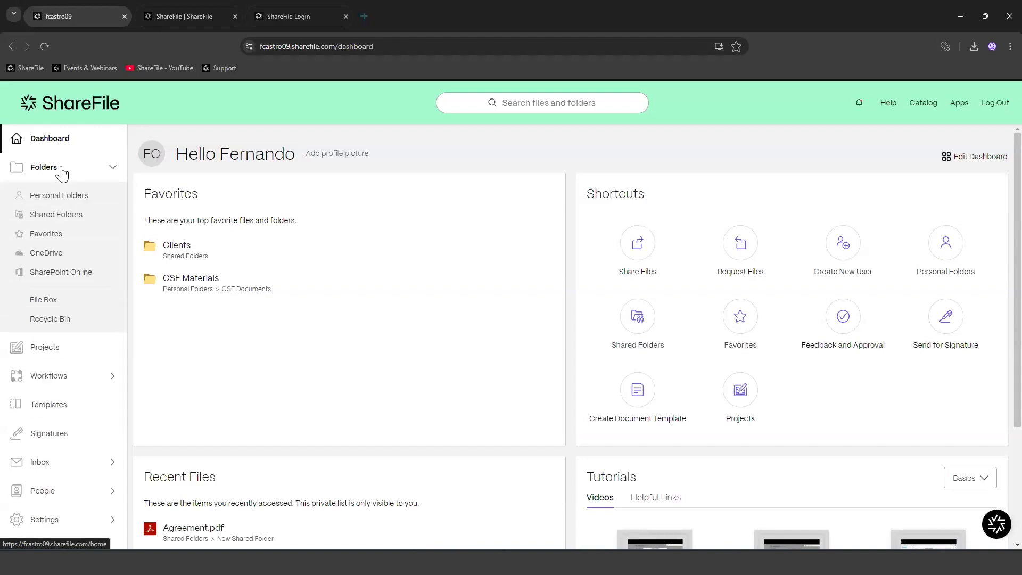
left_click(31, 306)
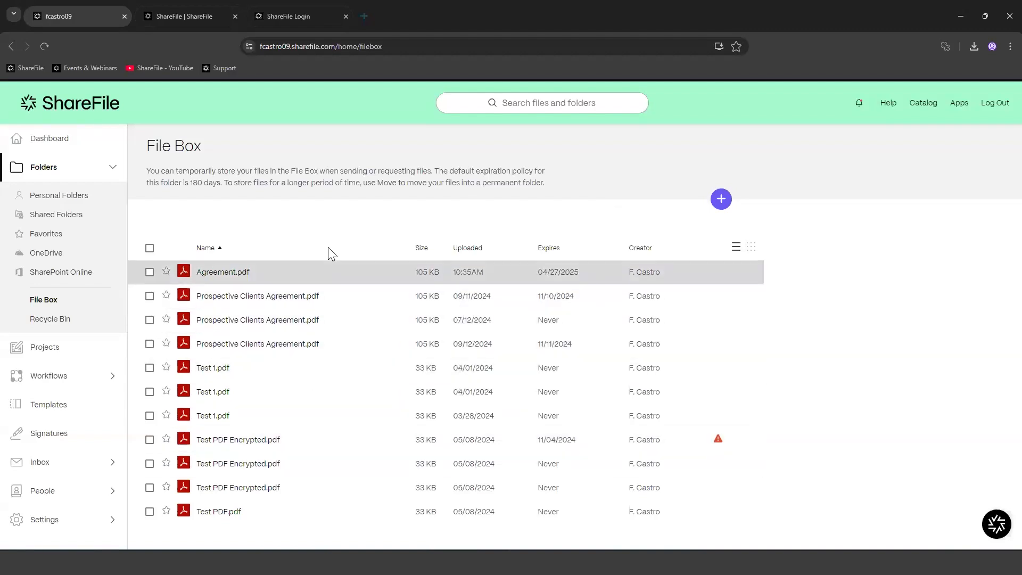
left_click(149, 272)
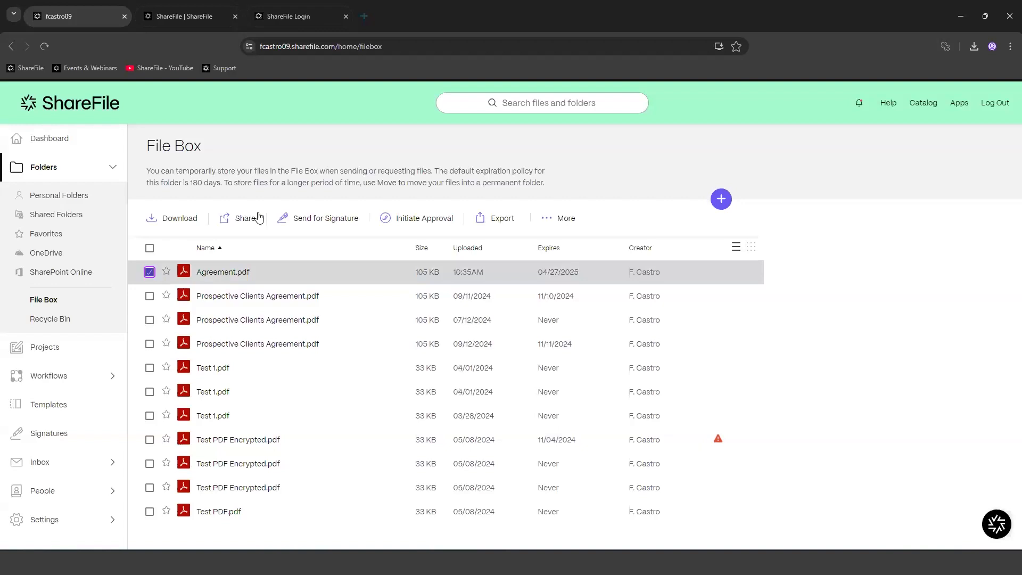
left_click(566, 220)
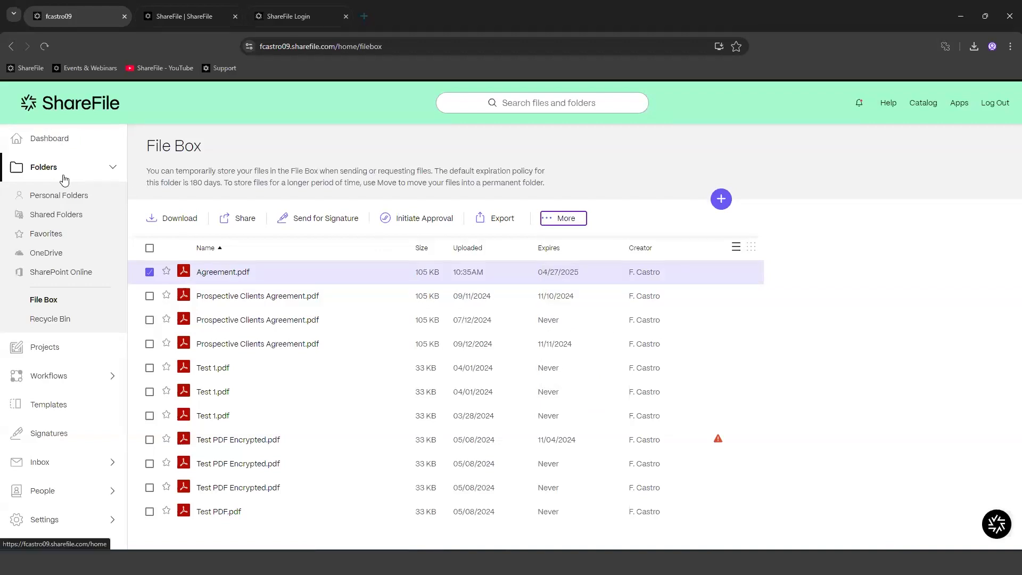
left_click(84, 146)
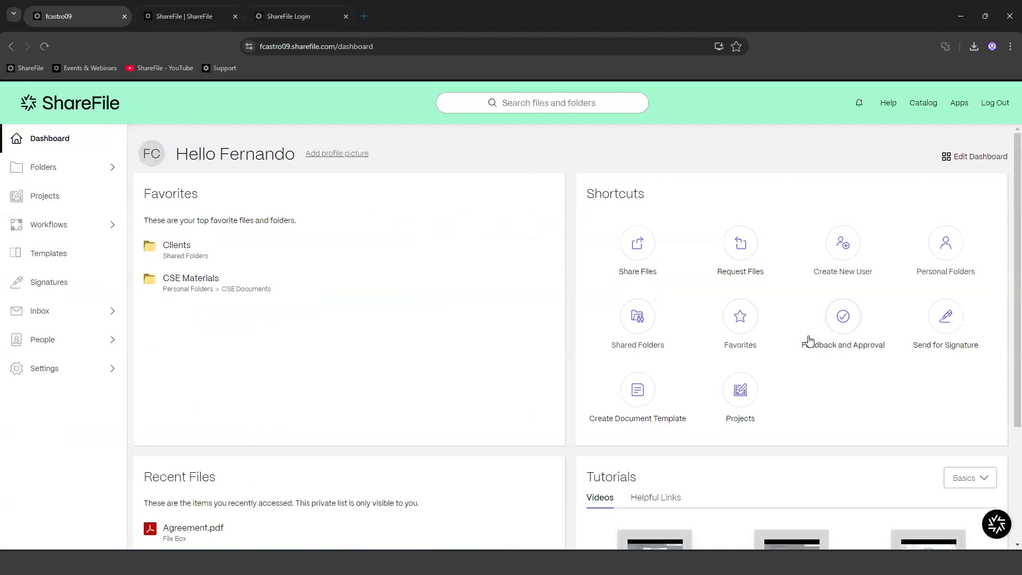
left_click(741, 251)
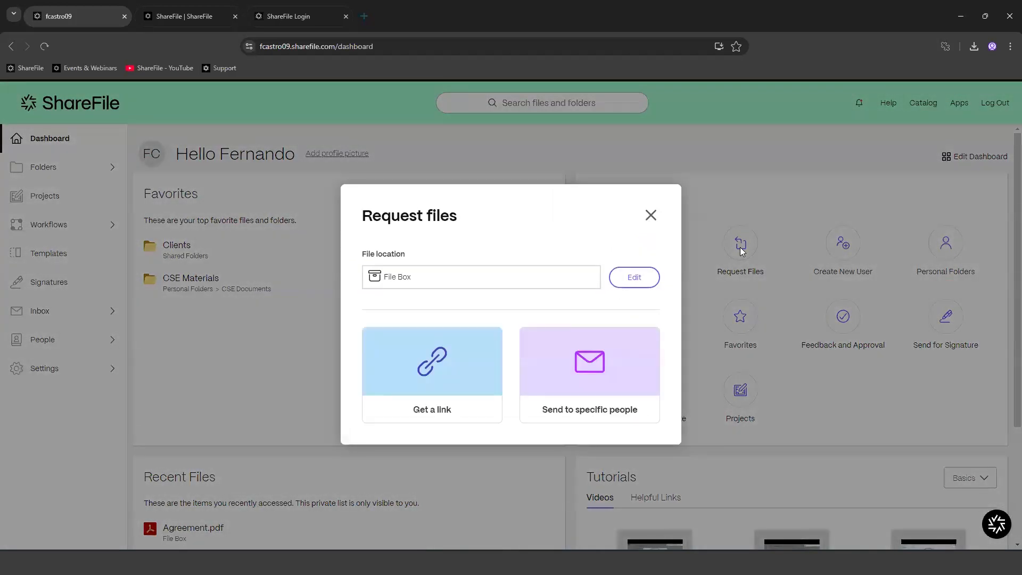
left_click_drag(364, 254, 430, 255)
left_click(420, 266)
left_click(626, 280)
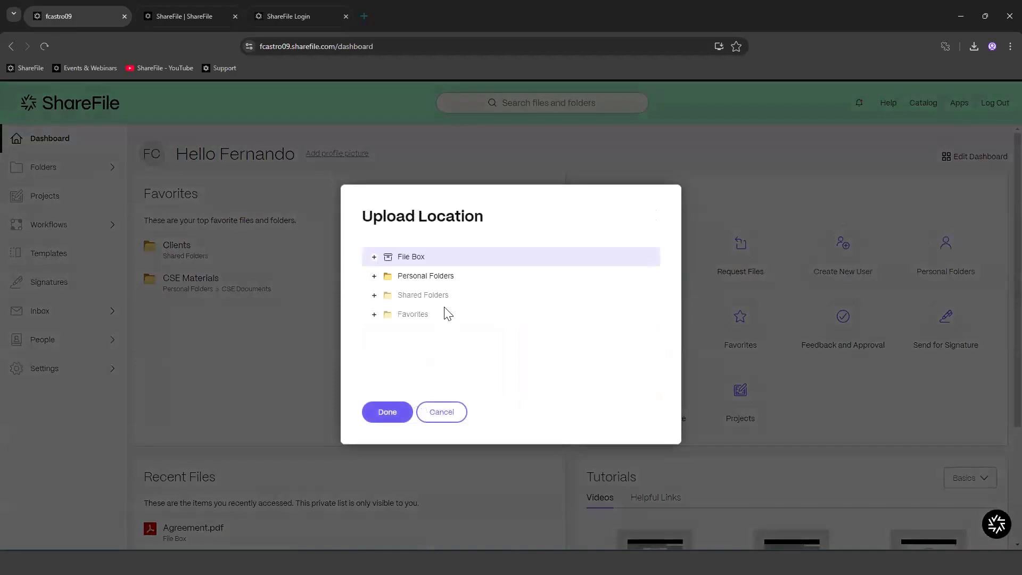
left_click(453, 411)
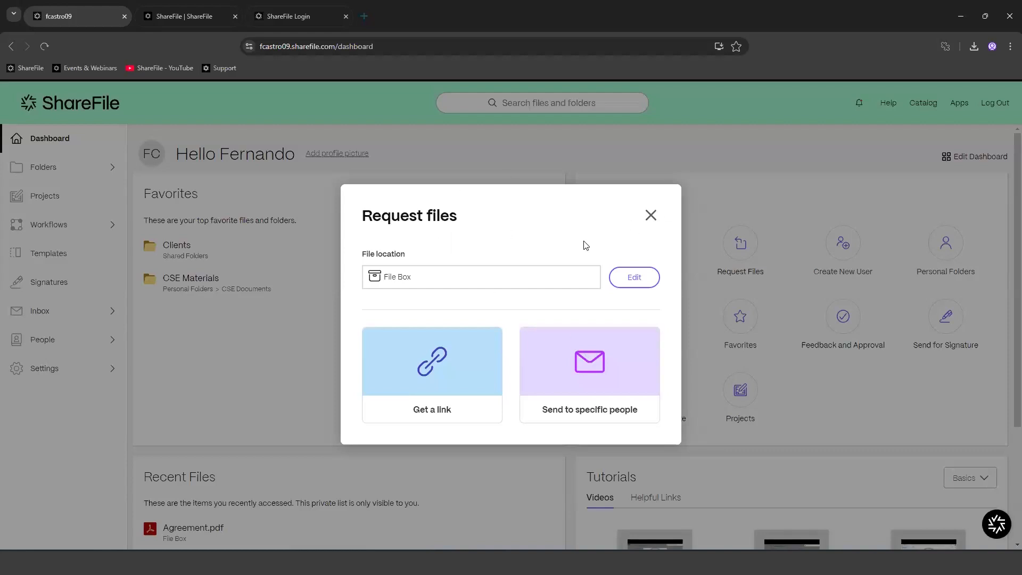
Step: Close the request-files dialog and open New Shared Folder from Folders > Shared Folders
left_click(651, 215)
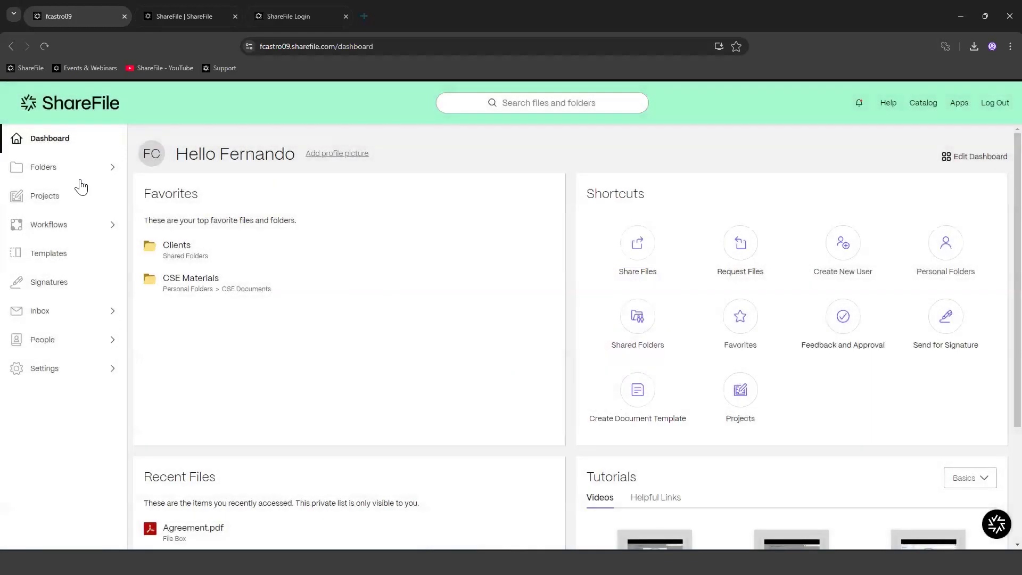
left_click(69, 169)
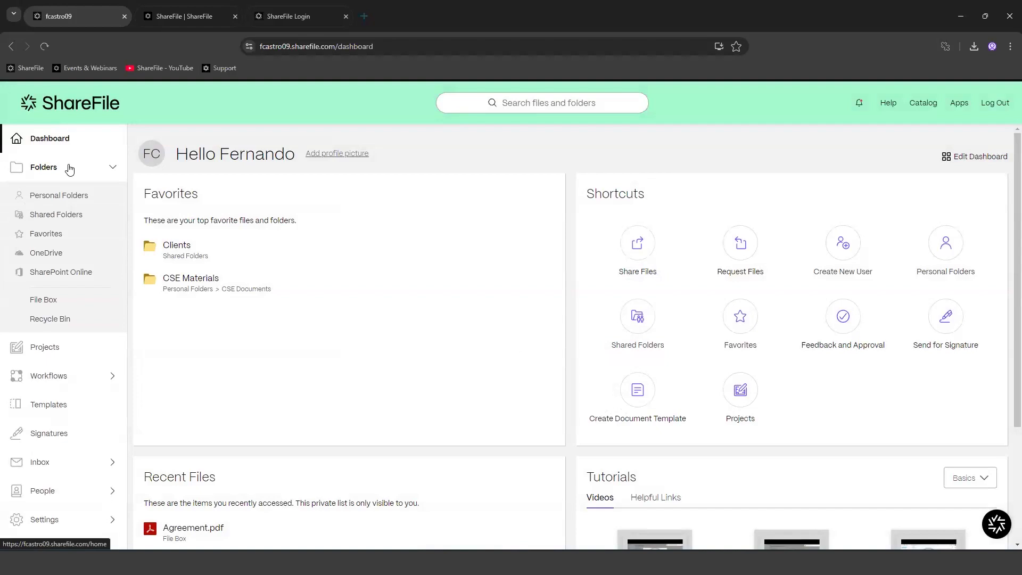
left_click(66, 218)
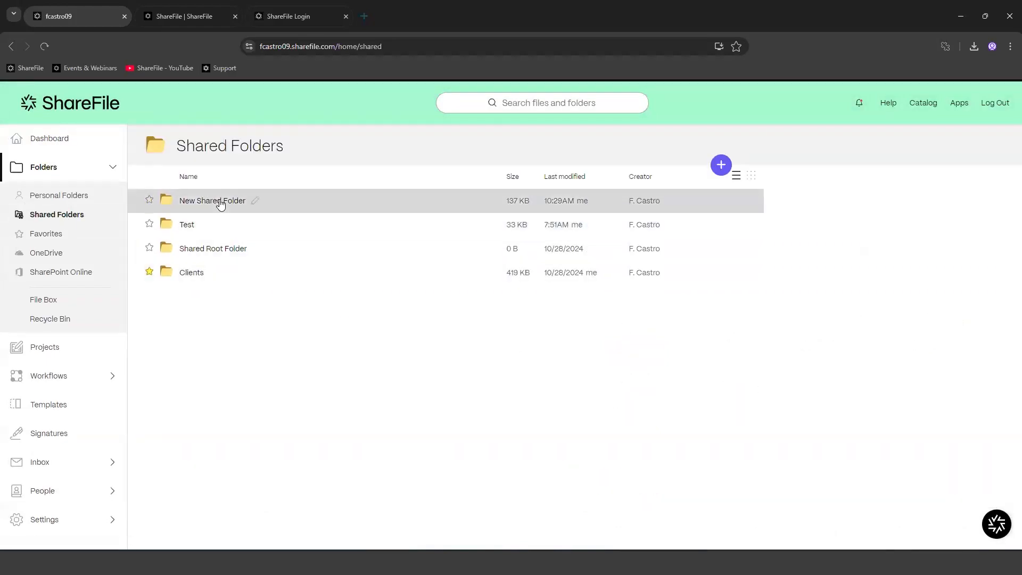
left_click(220, 202)
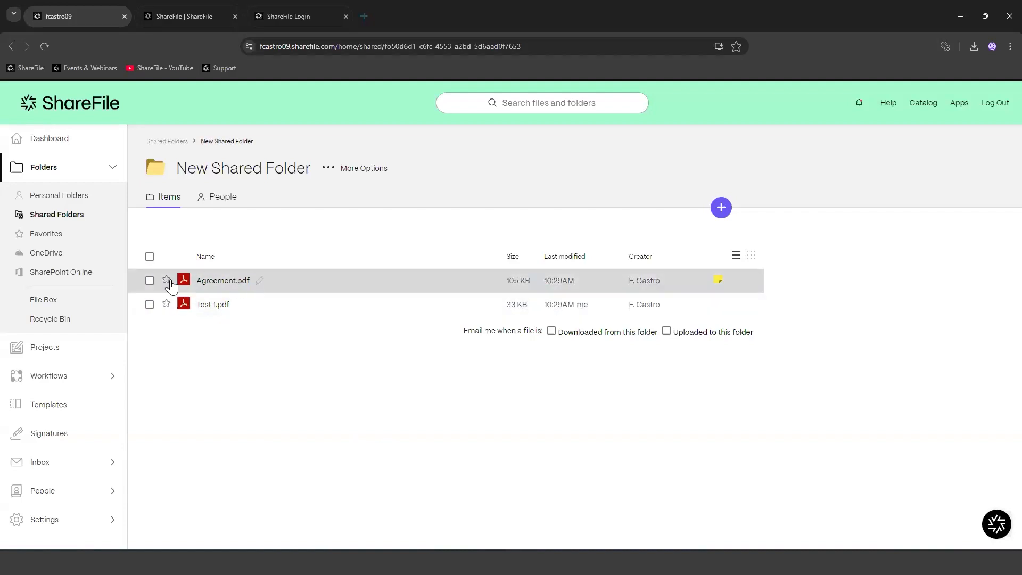
left_click(150, 280)
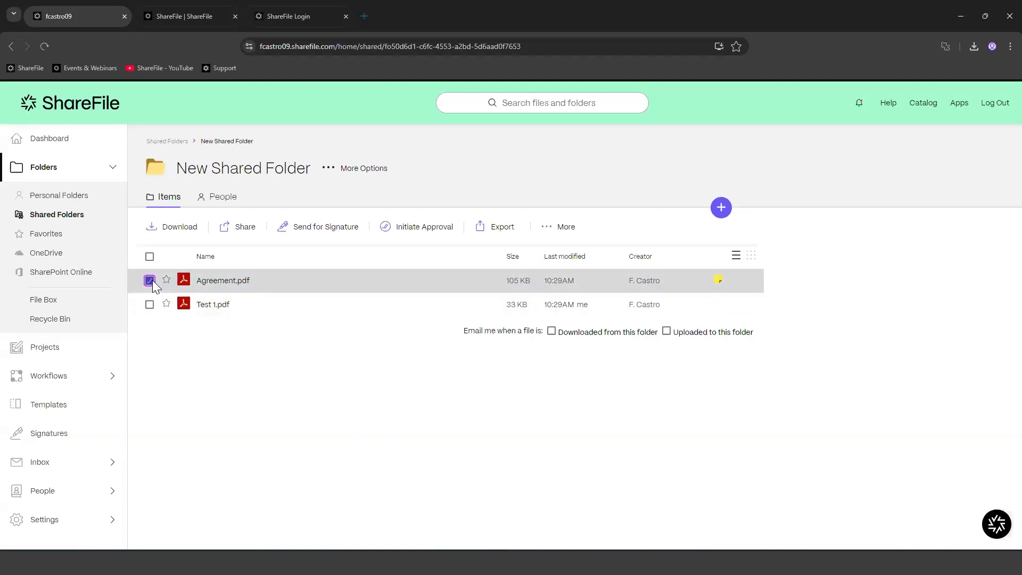
left_click(244, 229)
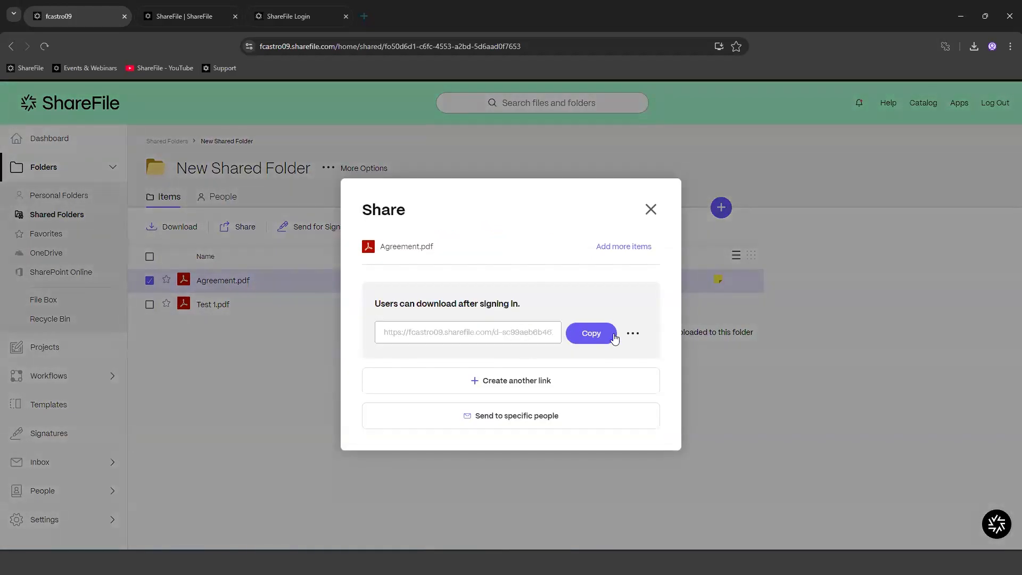
left_click(634, 334)
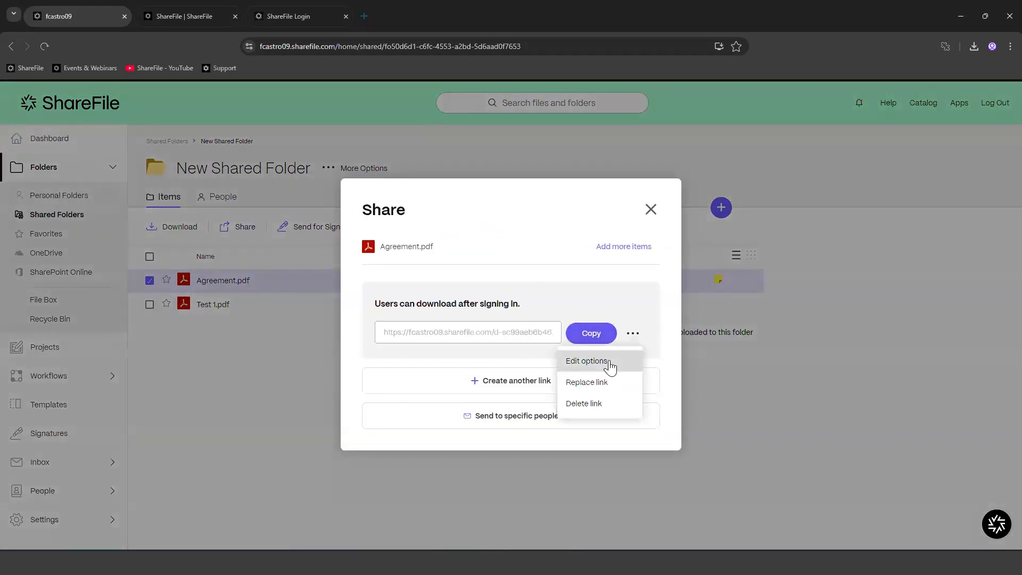
left_click(446, 421)
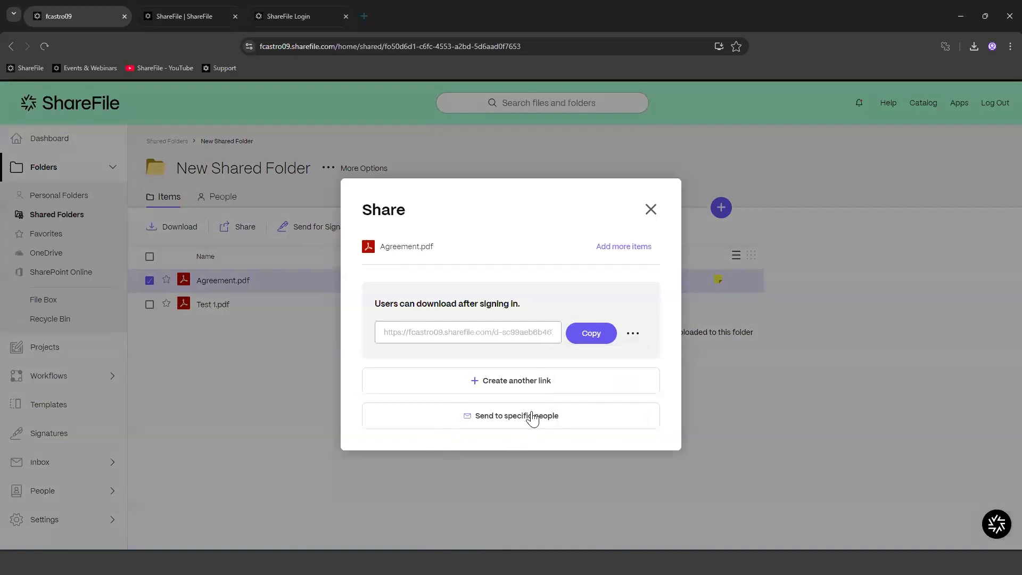
left_click(654, 213)
left_click(149, 279)
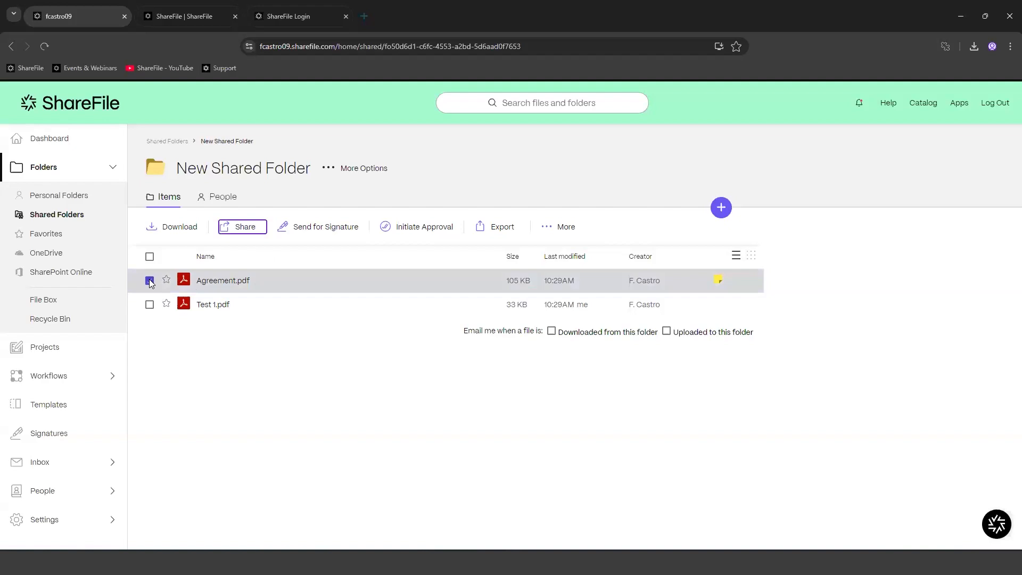
left_click(721, 207)
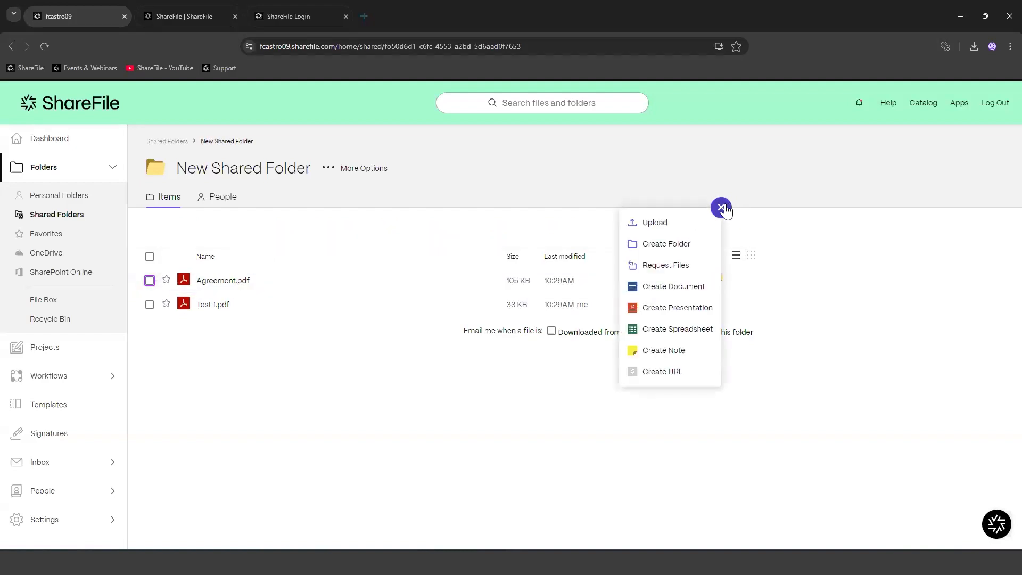
left_click(662, 267)
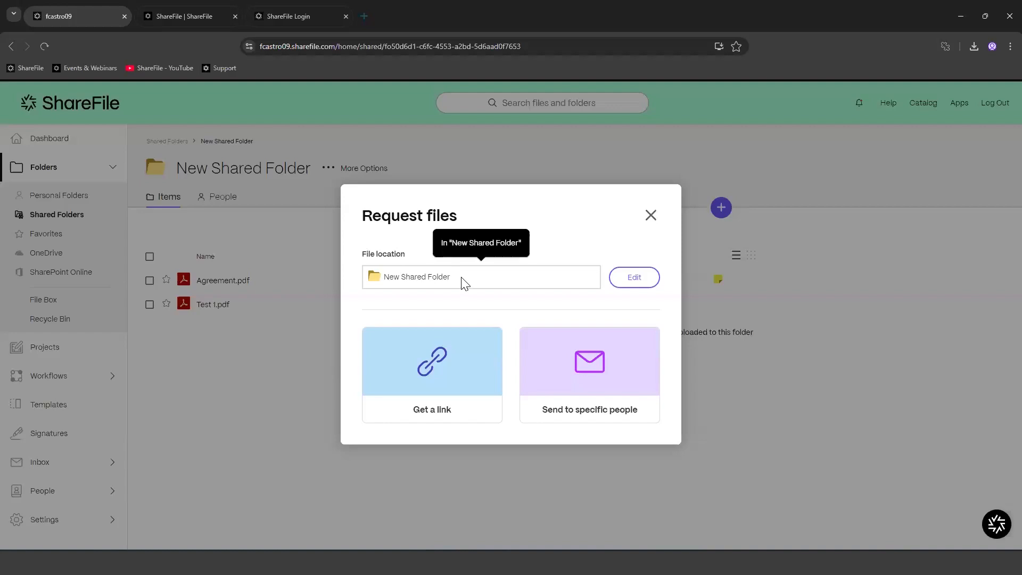
left_click(651, 215)
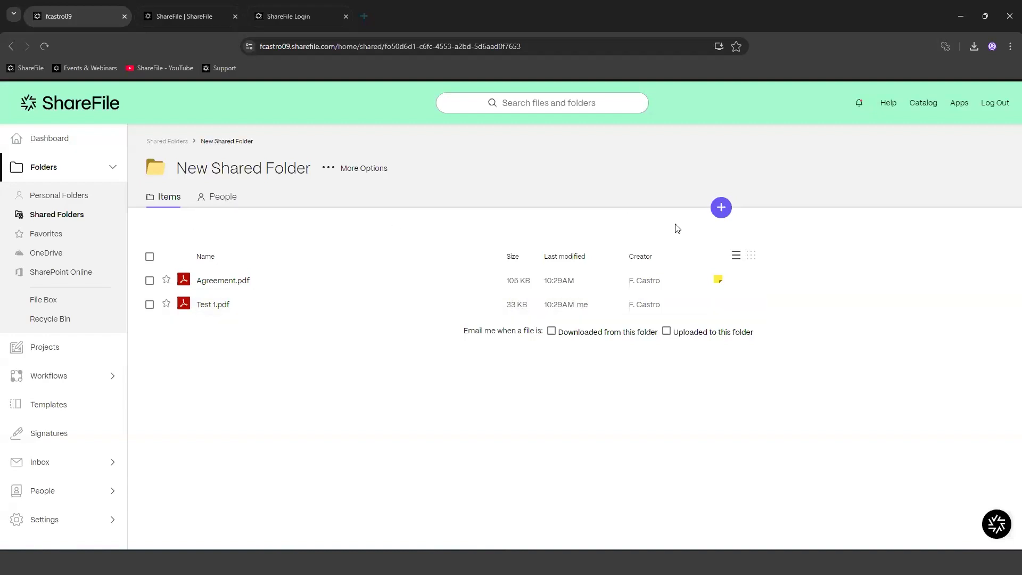
left_click(724, 208)
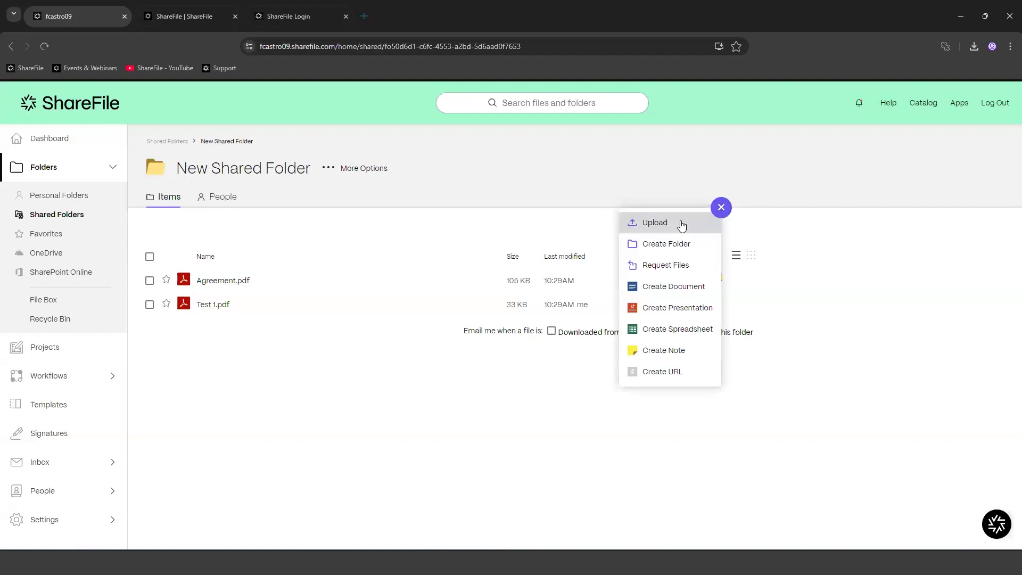
left_click(405, 296)
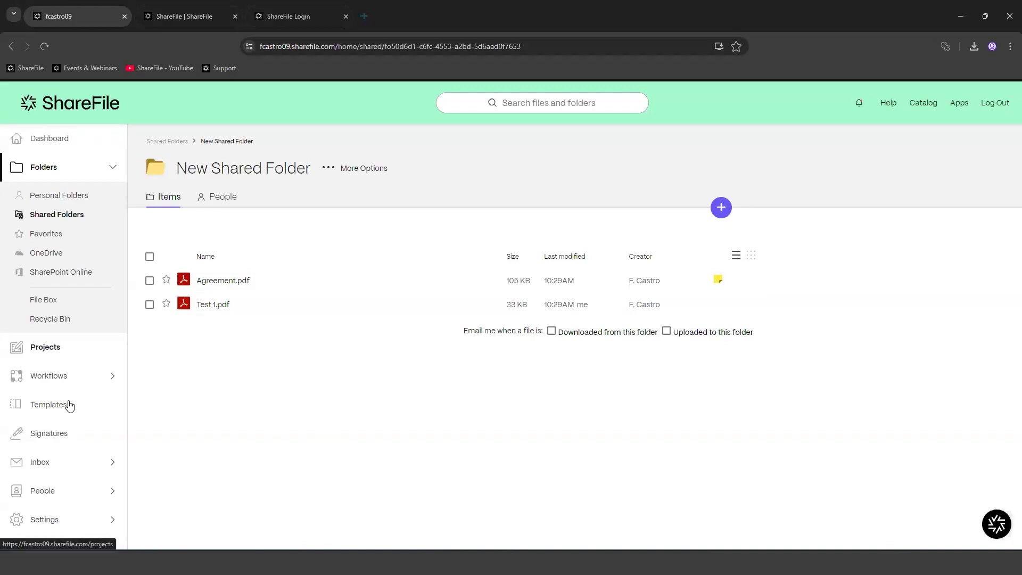
Step: Go to Admin Settings > Company Account Info > Reporting to list recent account reports
left_click(48, 522)
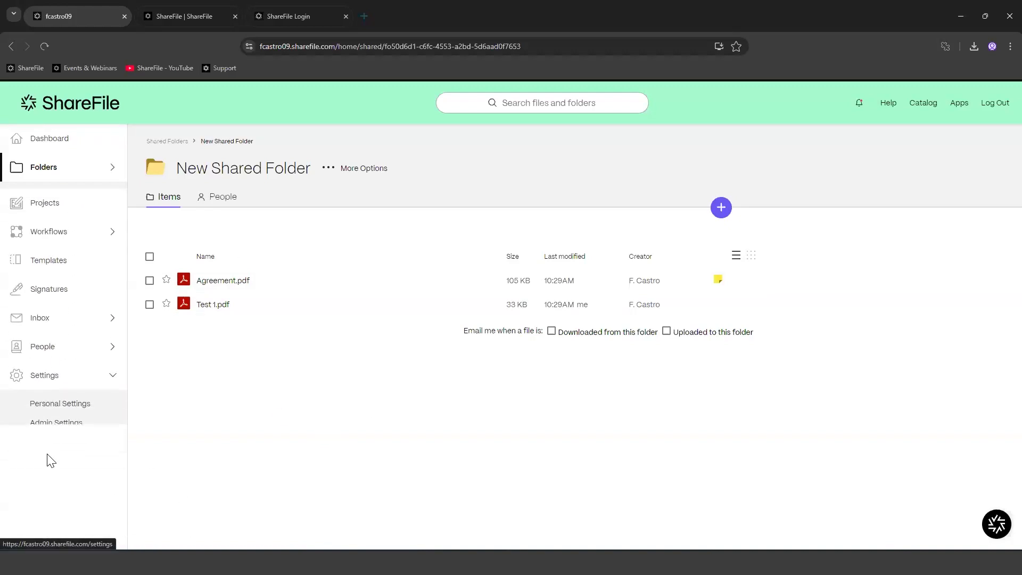
left_click(57, 417)
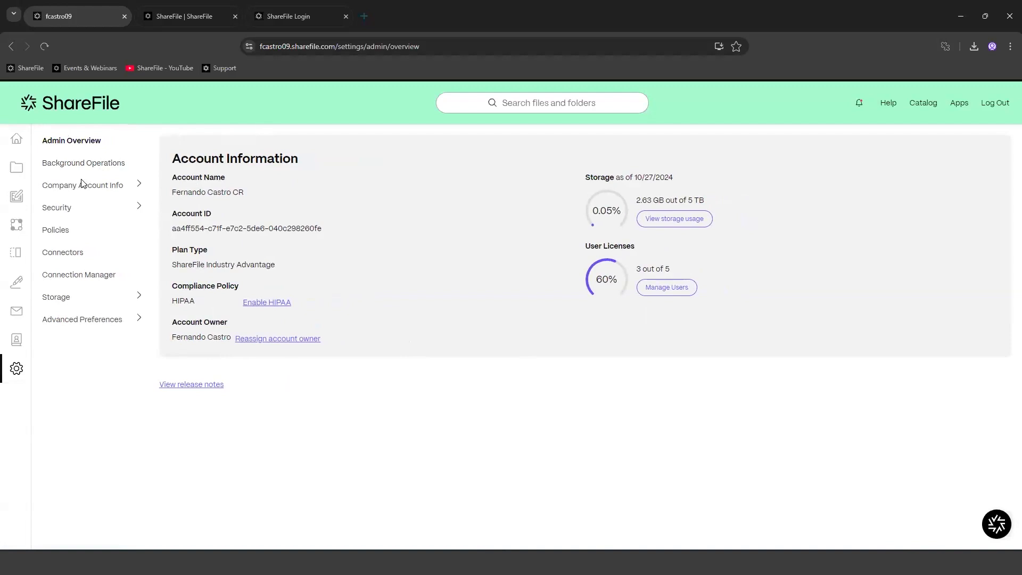
left_click(78, 187)
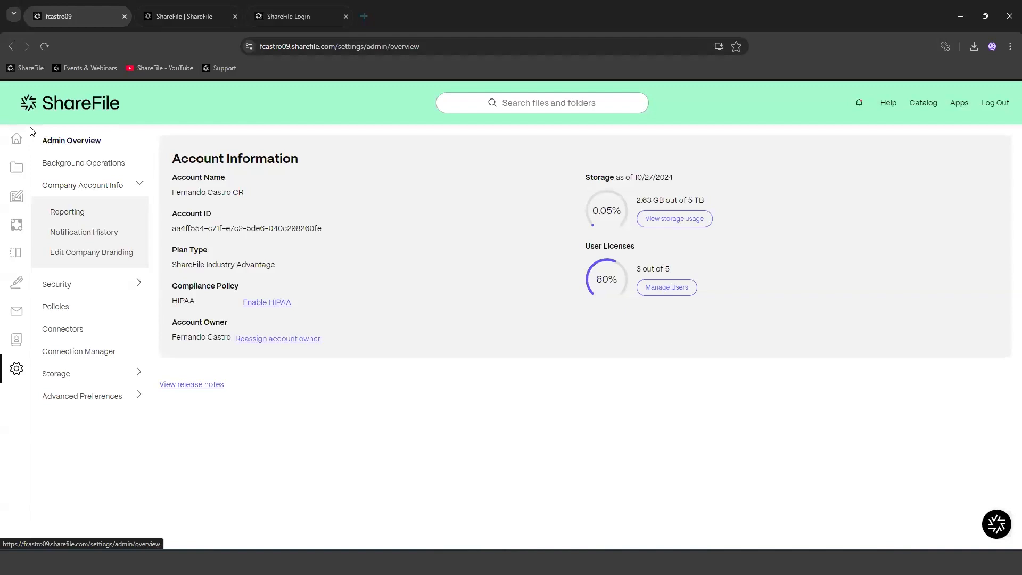
mouse_move(19, 139)
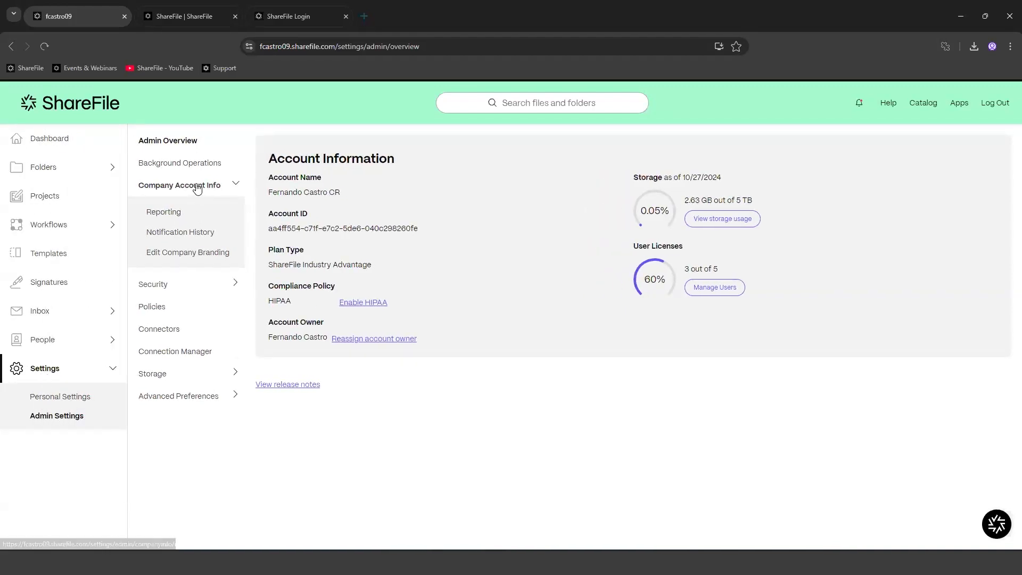
left_click(164, 214)
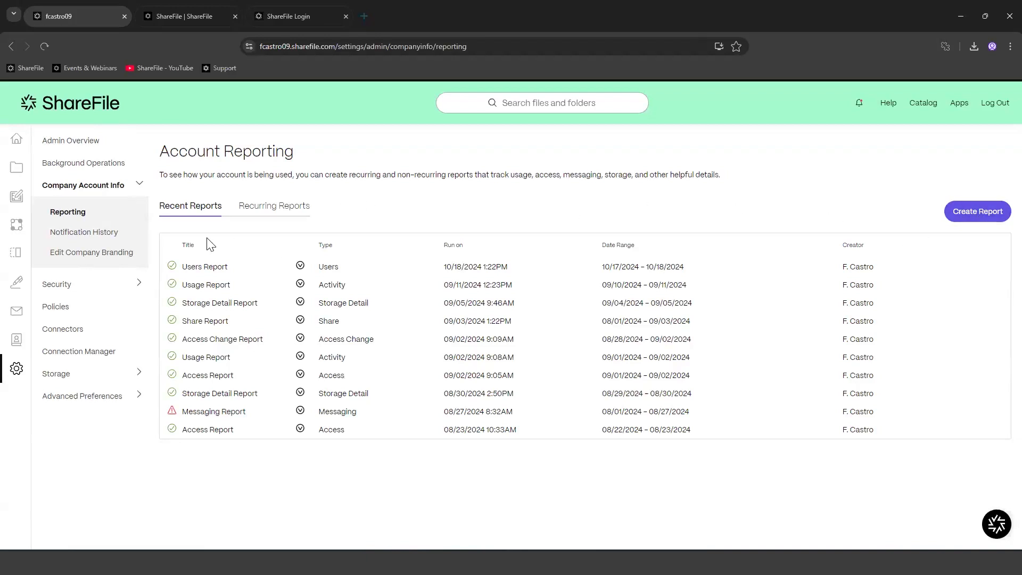
Step: Start a new report and pick Usage as its report type
left_click(993, 211)
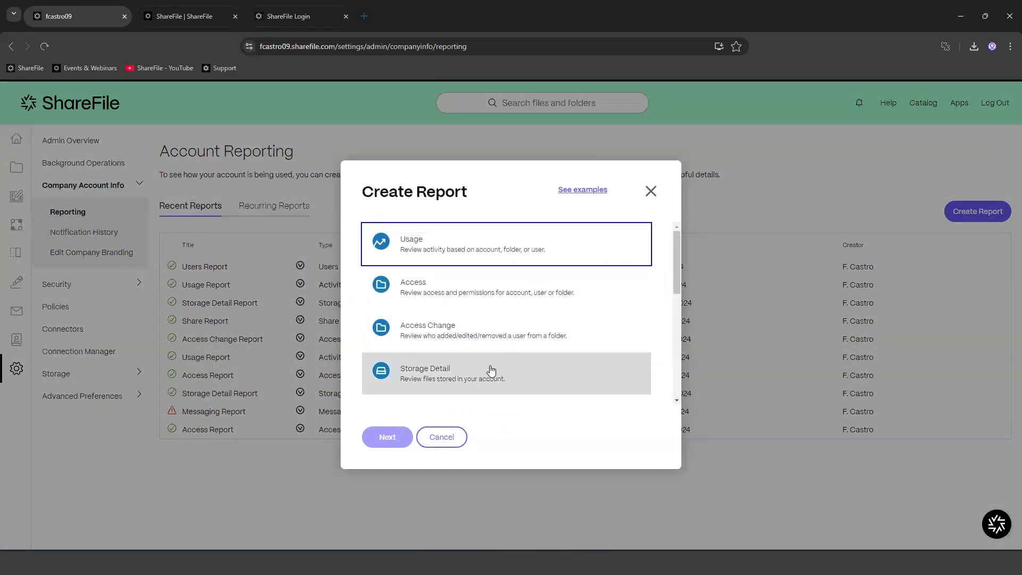
scroll(491, 369, "down", 5)
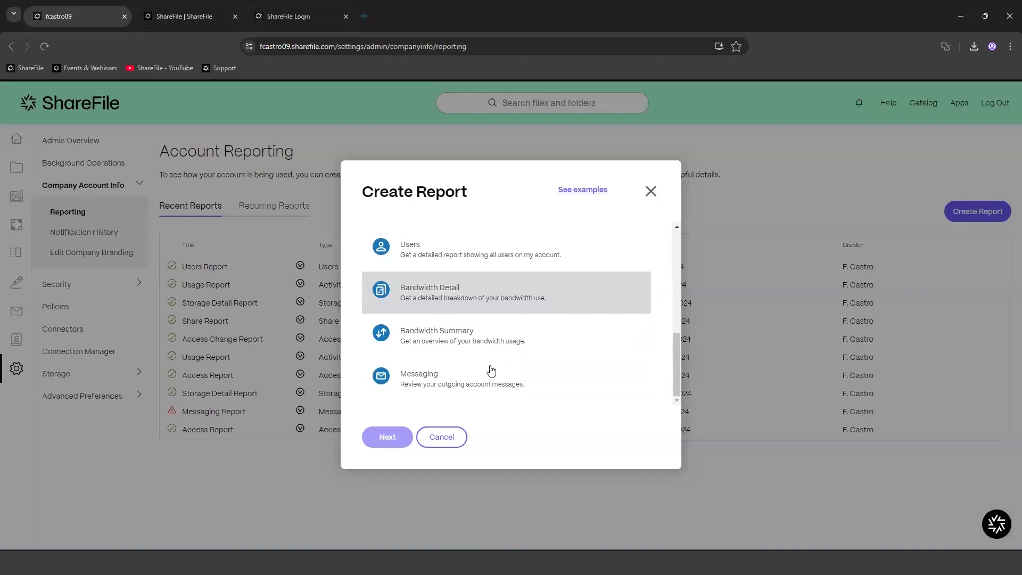
scroll(491, 370, "up", 5)
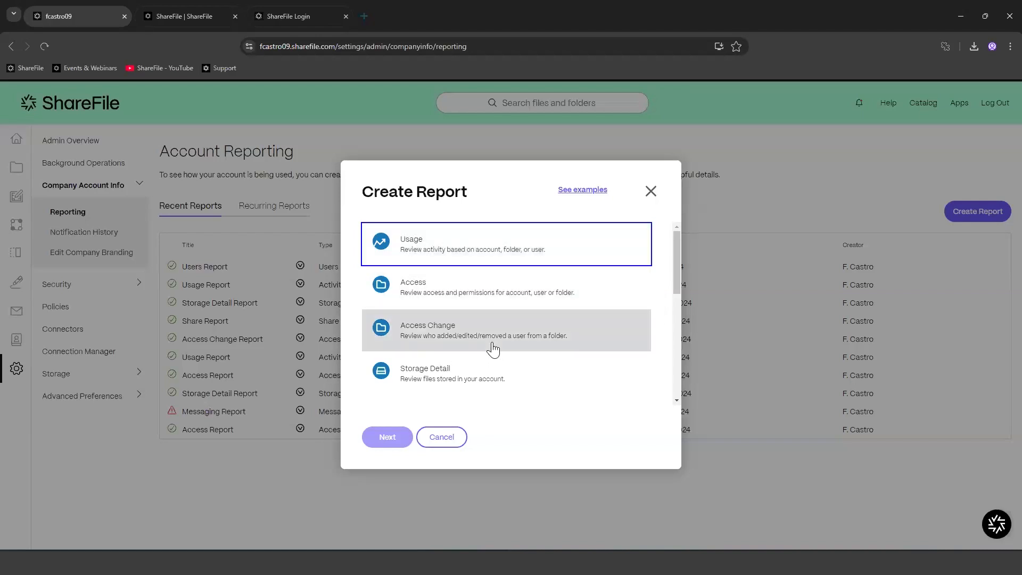
scroll(503, 345, "down", 2)
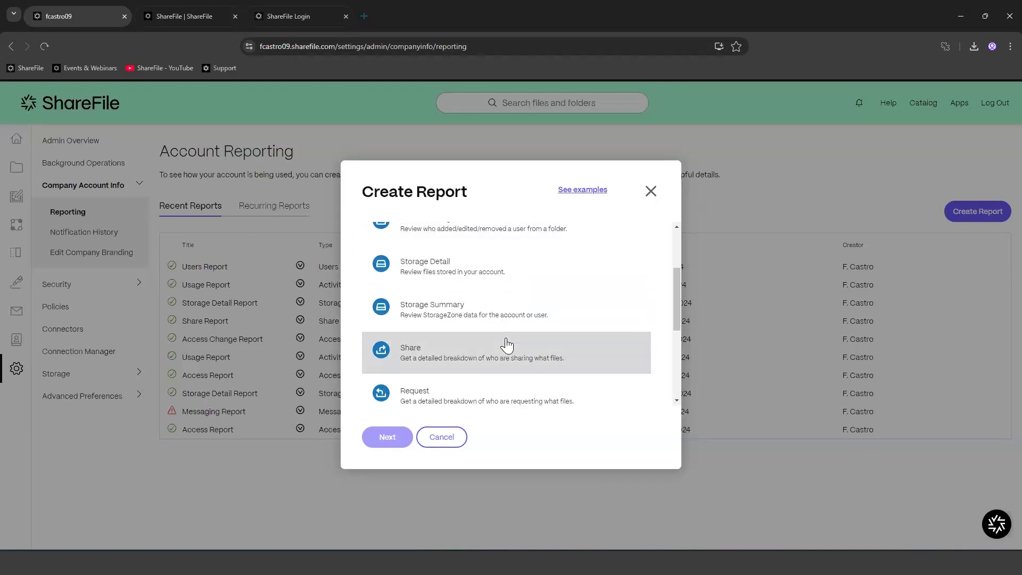
scroll(506, 346, "down", 2)
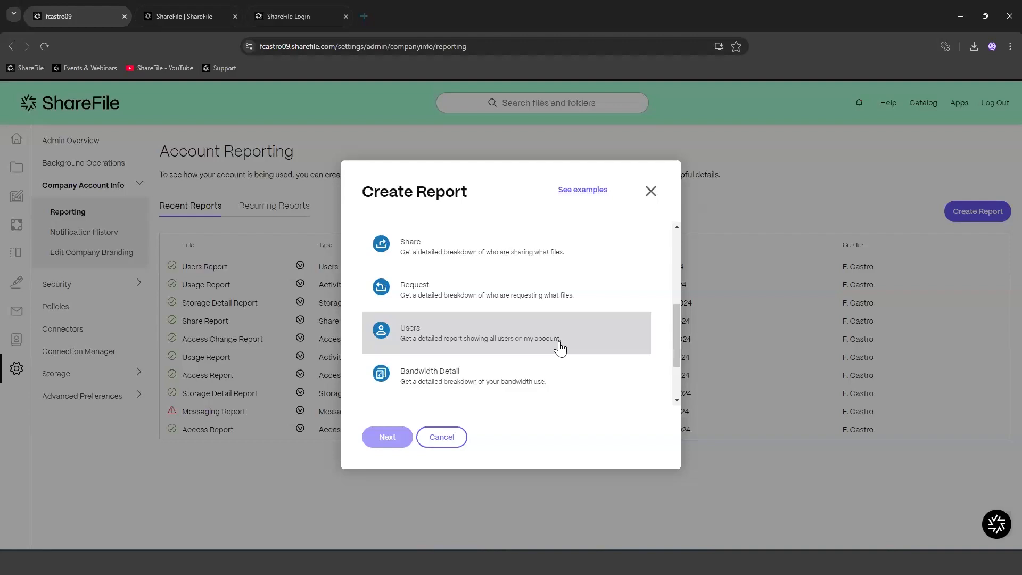
scroll(522, 355, "up", 2)
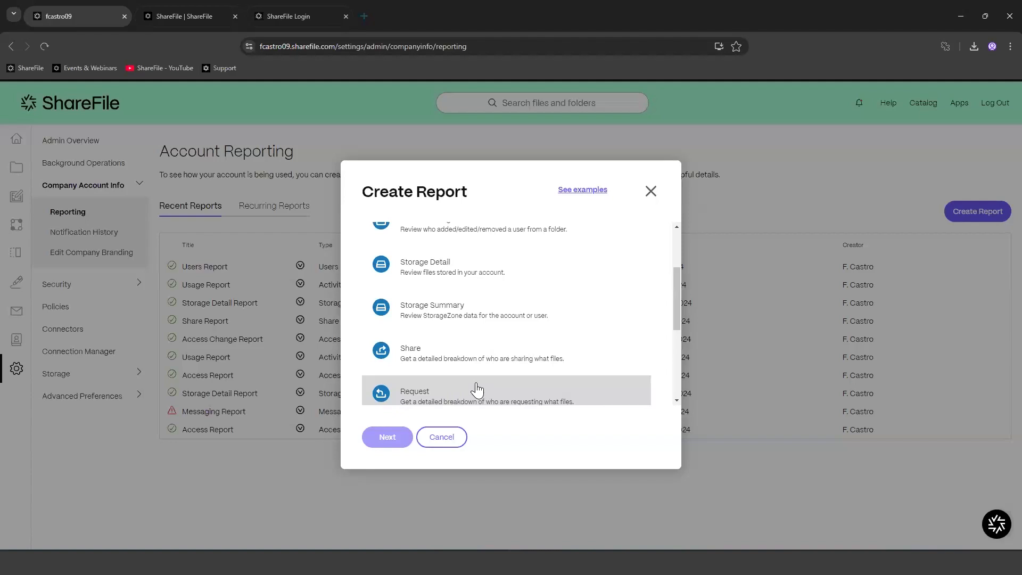
scroll(476, 389, "up", 5)
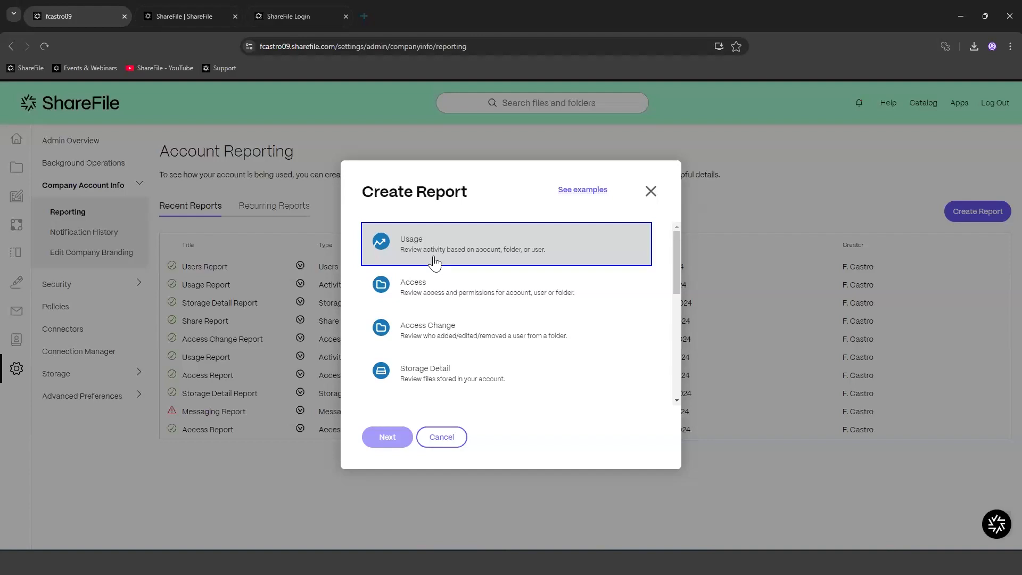
left_click(555, 260)
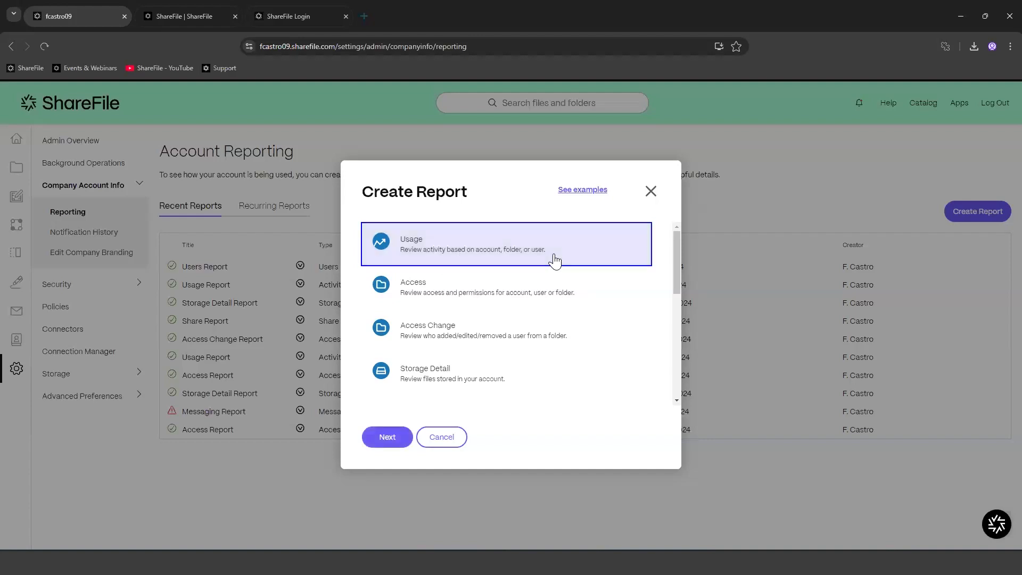
Step: Select the report name text and set the date range to October 1–29, 2024
left_click(384, 440)
left_click(575, 169)
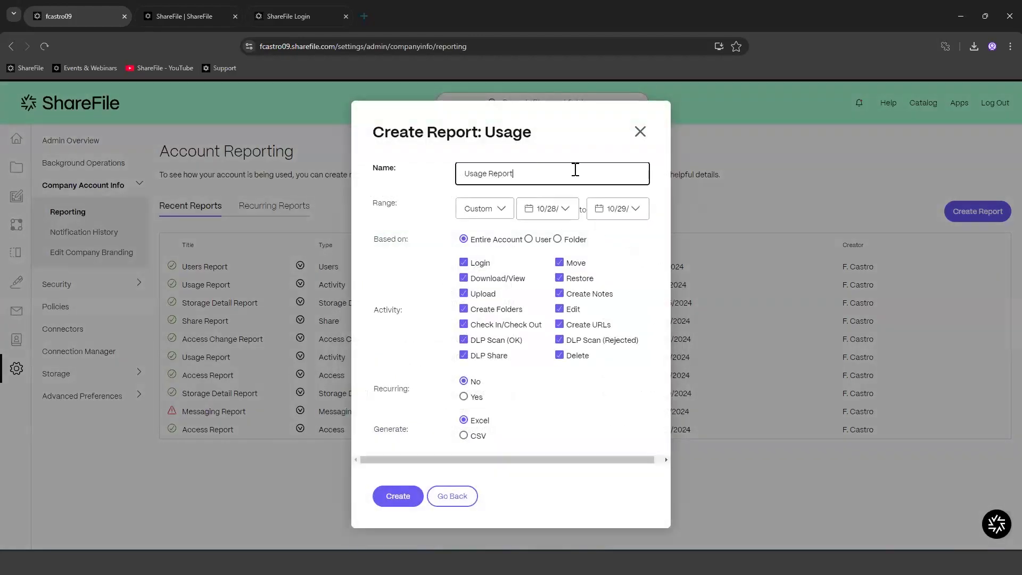
left_click_drag(575, 168, 341, 169)
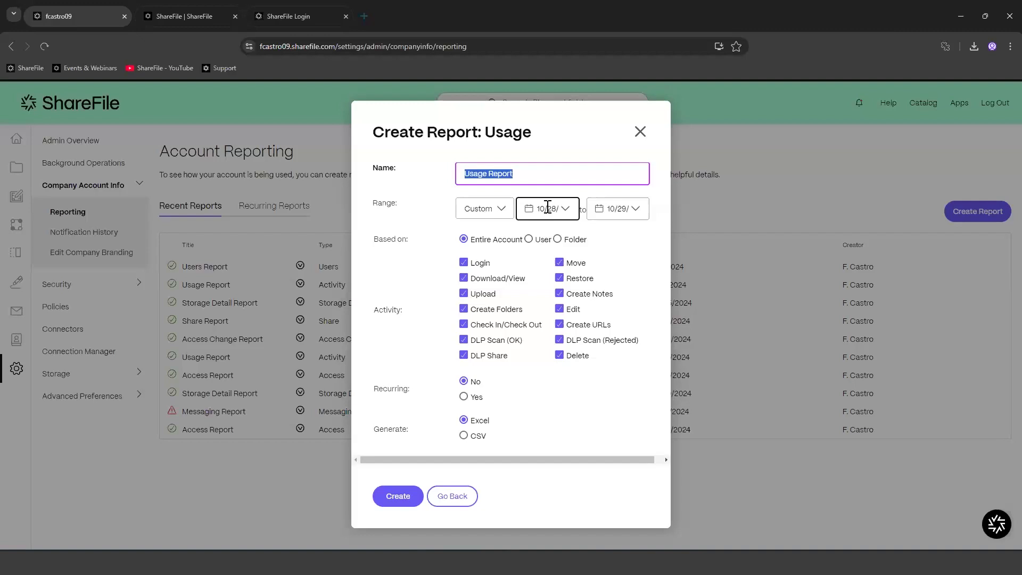
left_click(556, 209)
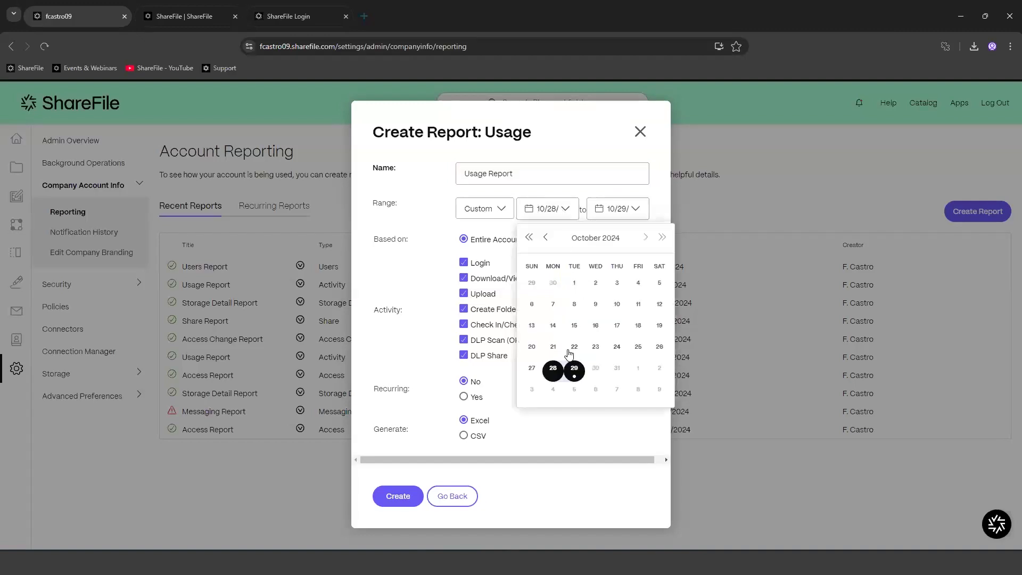
left_click(573, 284)
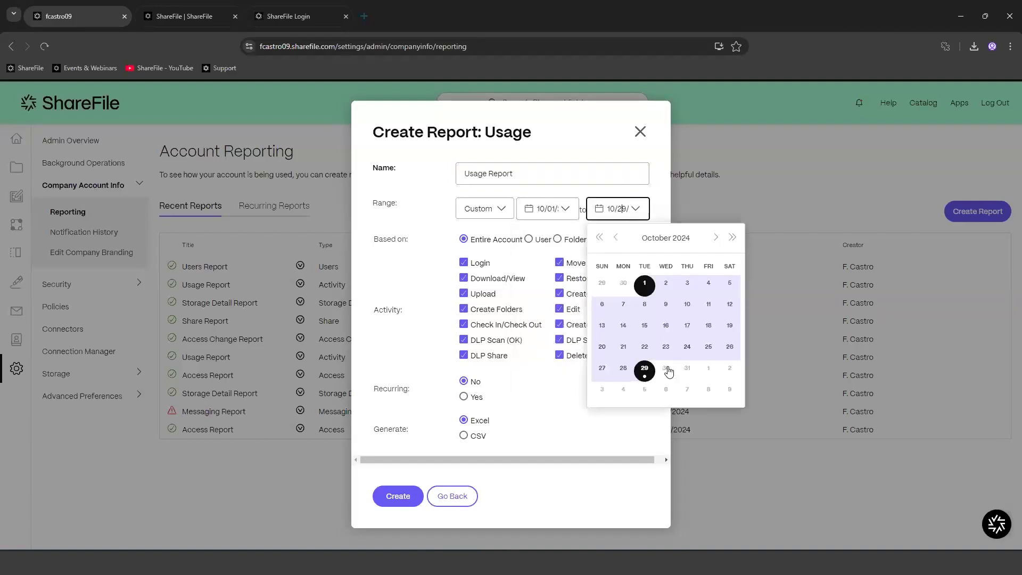
left_click(652, 372)
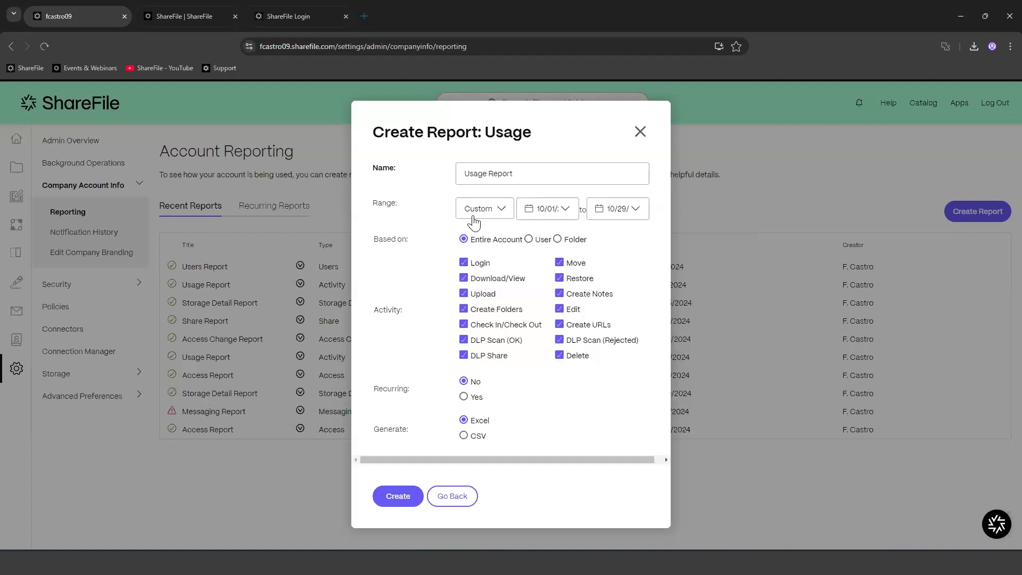
Step: Try basing the report on a User, then switch it to Folder
left_click(529, 239)
left_click(510, 252)
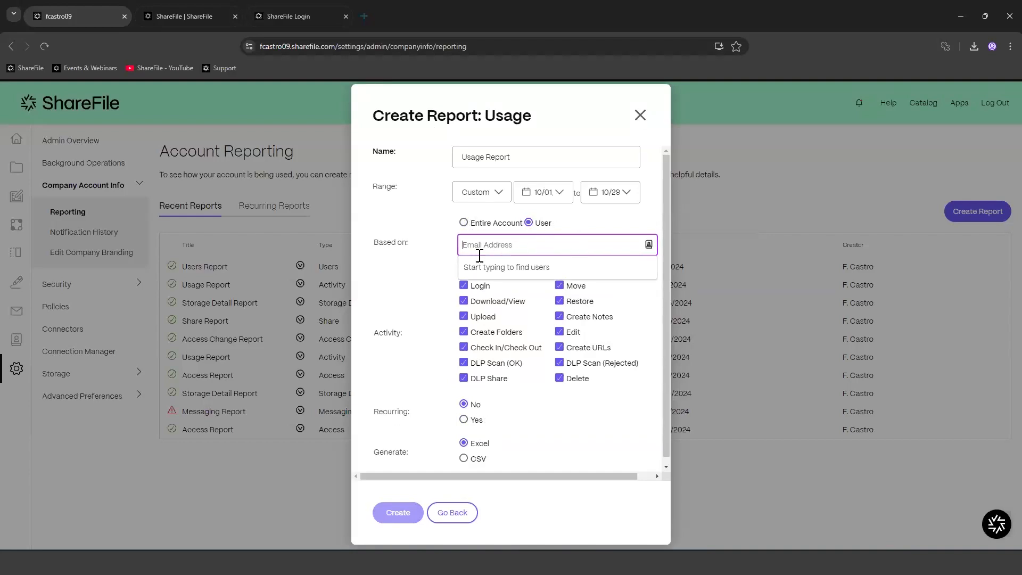
left_click(464, 262)
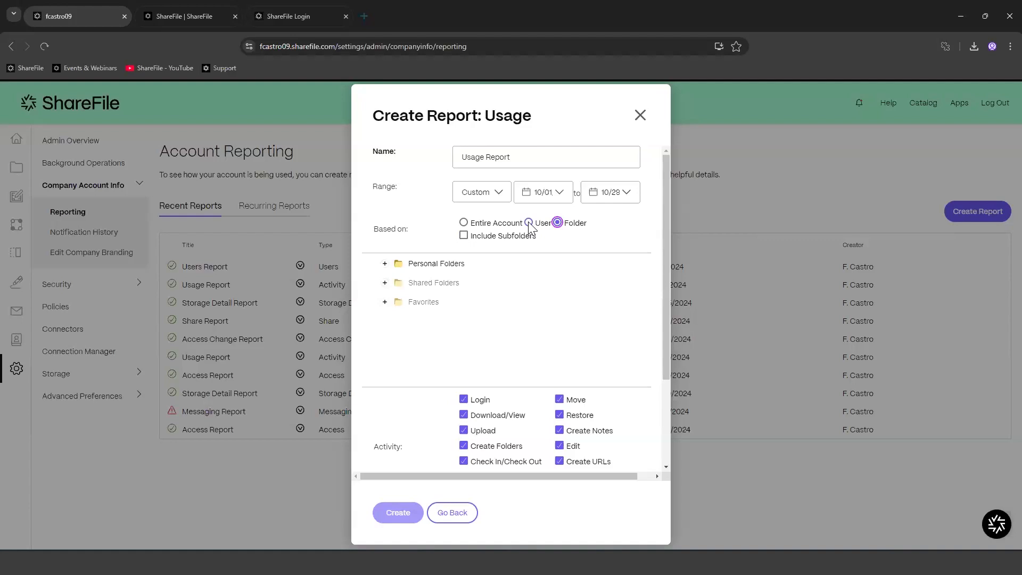
Step: Base the report on Entire Account, exclude DLP Scan (OK/Rejected), DLP Share and Check In/Check Out, non-recurring
left_click(463, 236)
left_click(464, 224)
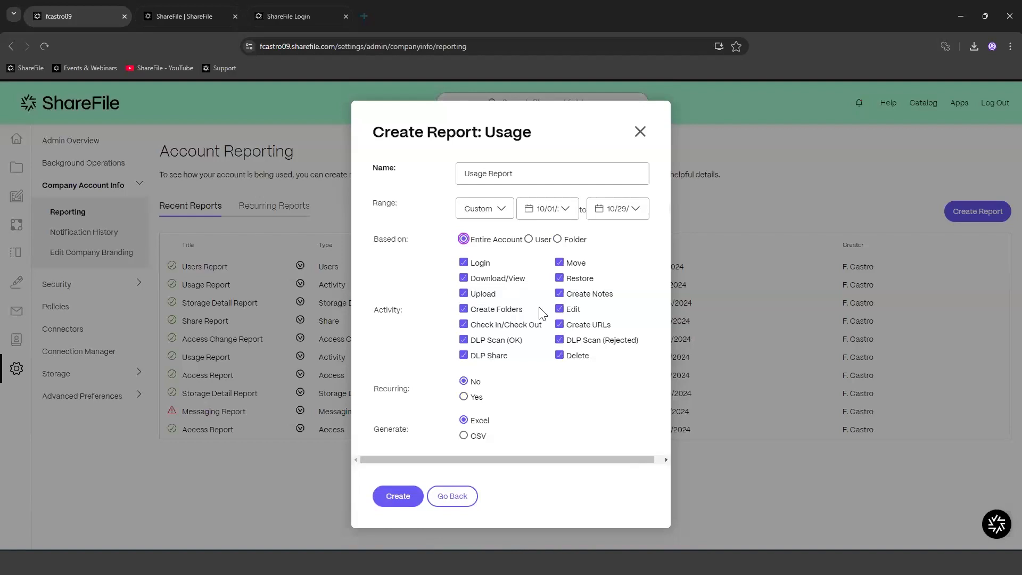
left_click(559, 341)
left_click(465, 354)
left_click(464, 339)
left_click(463, 325)
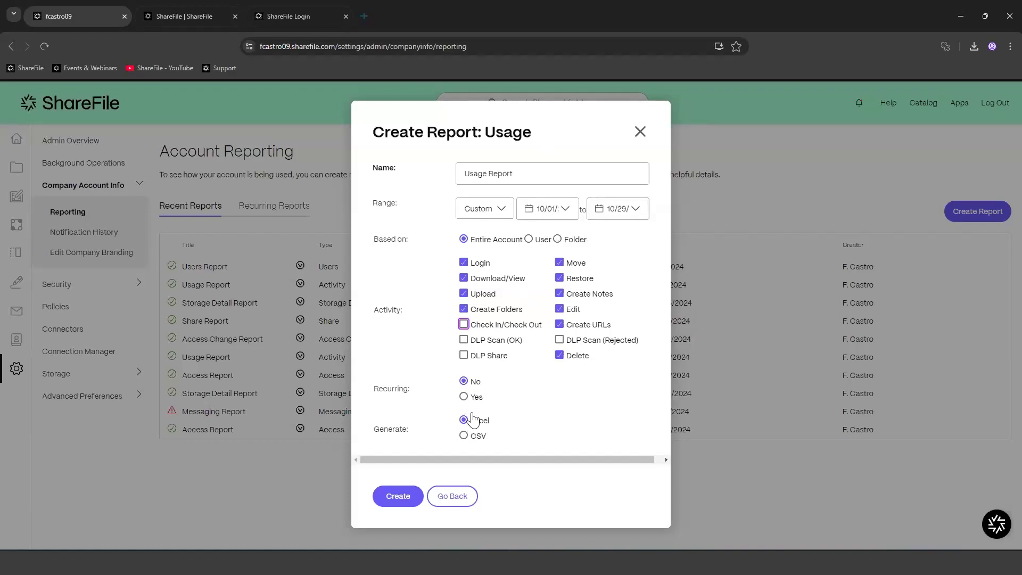
left_click(464, 397)
left_click(464, 382)
Step: Create the October Usage report and view it from its actions menu once generated
left_click(400, 503)
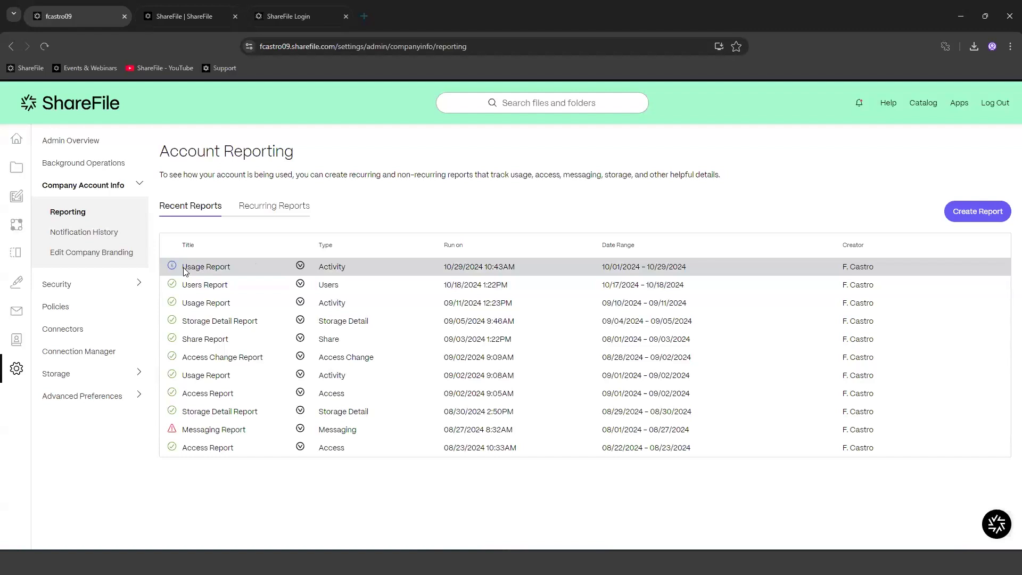
mouse_move(169, 269)
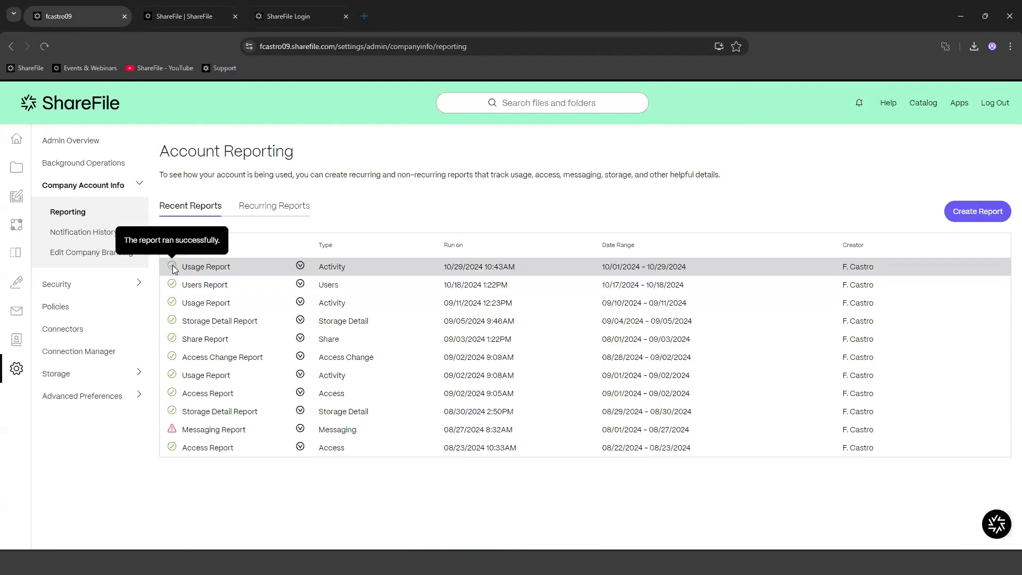
left_click(300, 266)
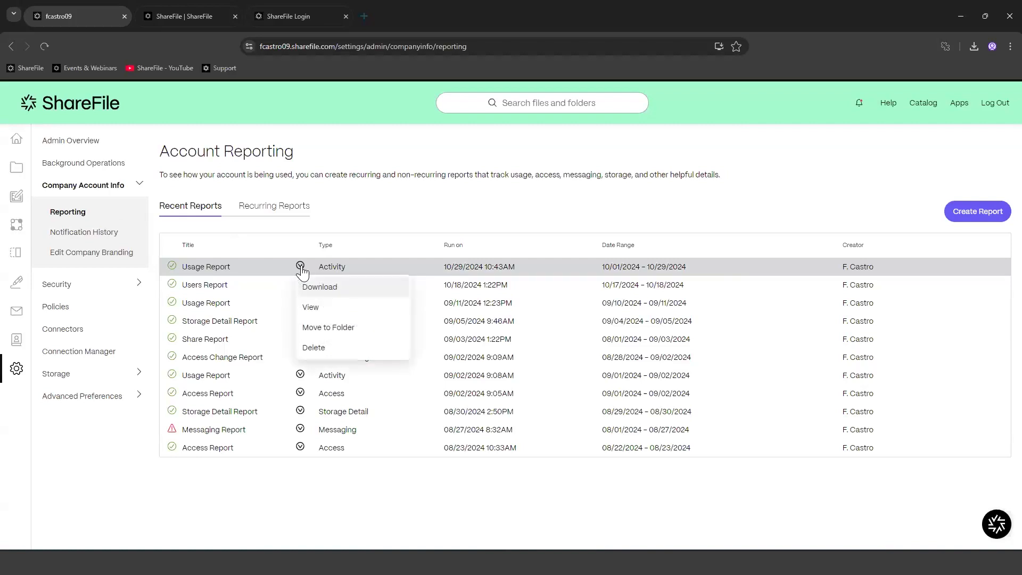
left_click(312, 313)
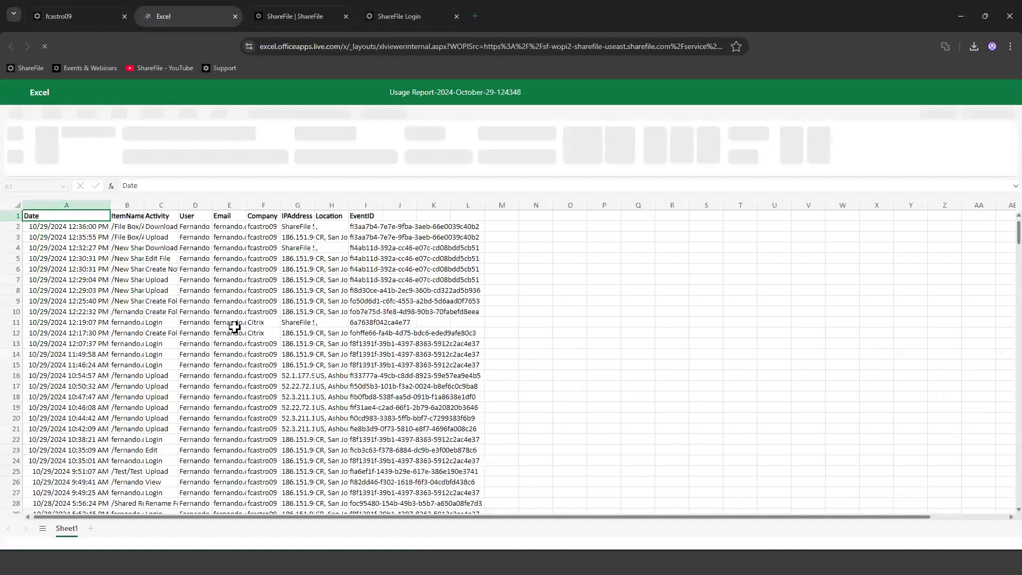
Step: Autofit columns B, C, D, E, F and I, and widen column G for IP addresses
double_click(143, 202)
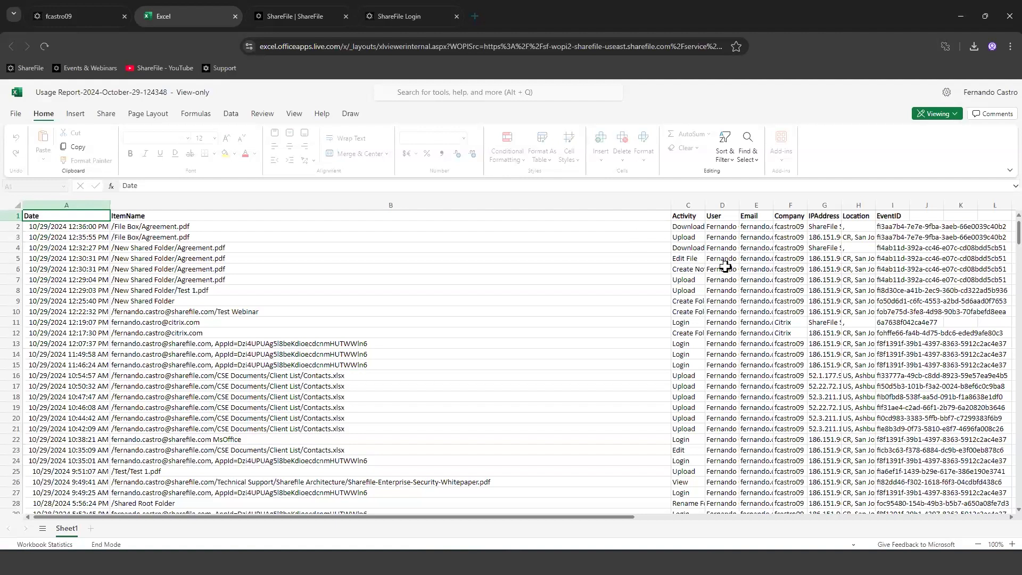
double_click(704, 205)
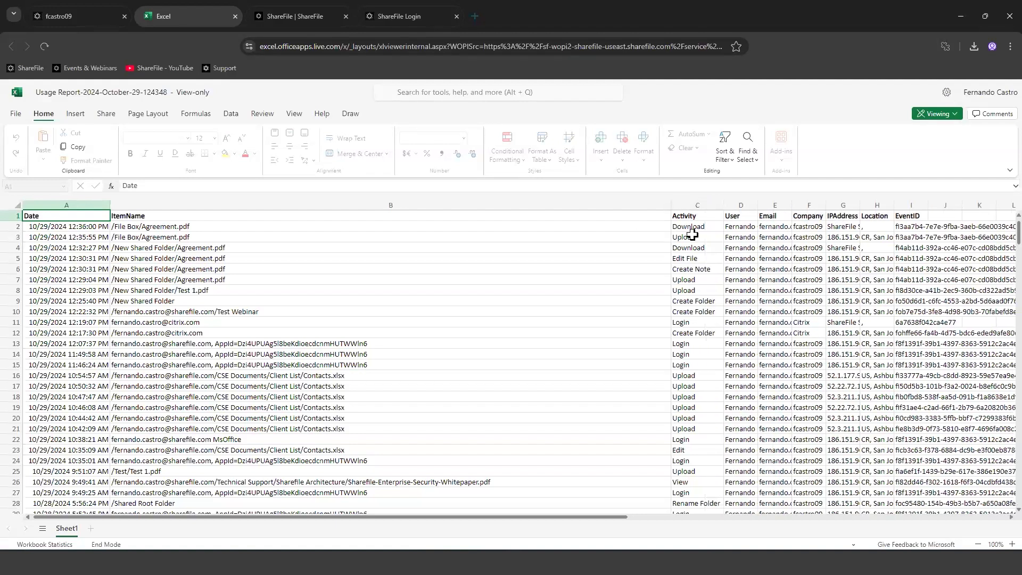
double_click(758, 205)
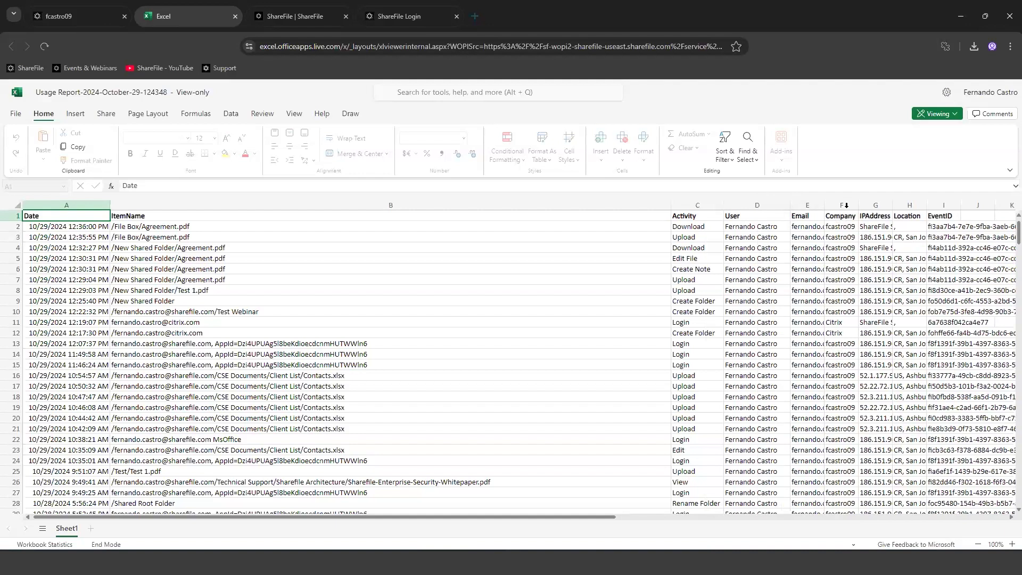
double_click(824, 205)
scroll(594, 207, "right", 5)
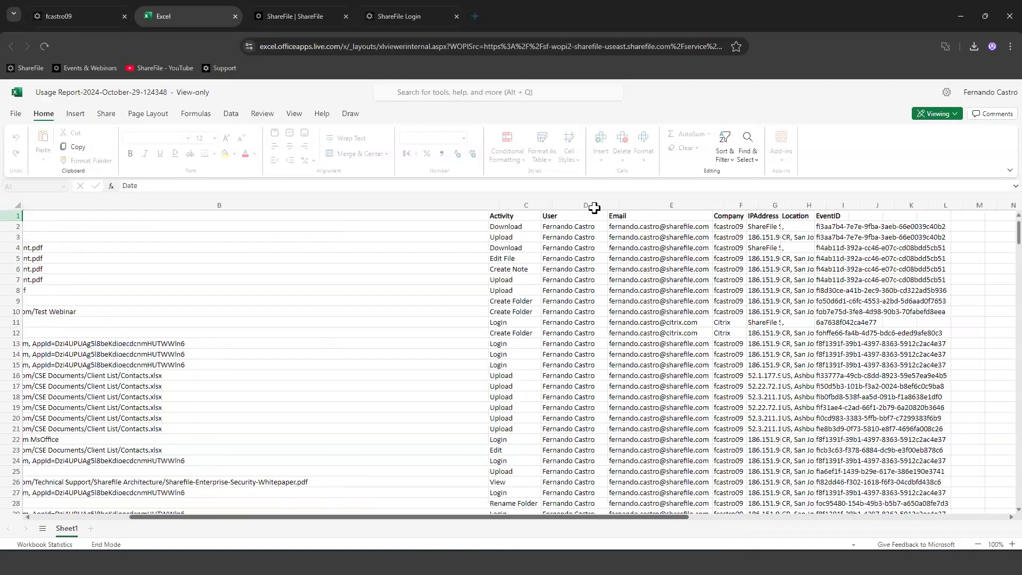
scroll(594, 208, "right", 3)
double_click(626, 205)
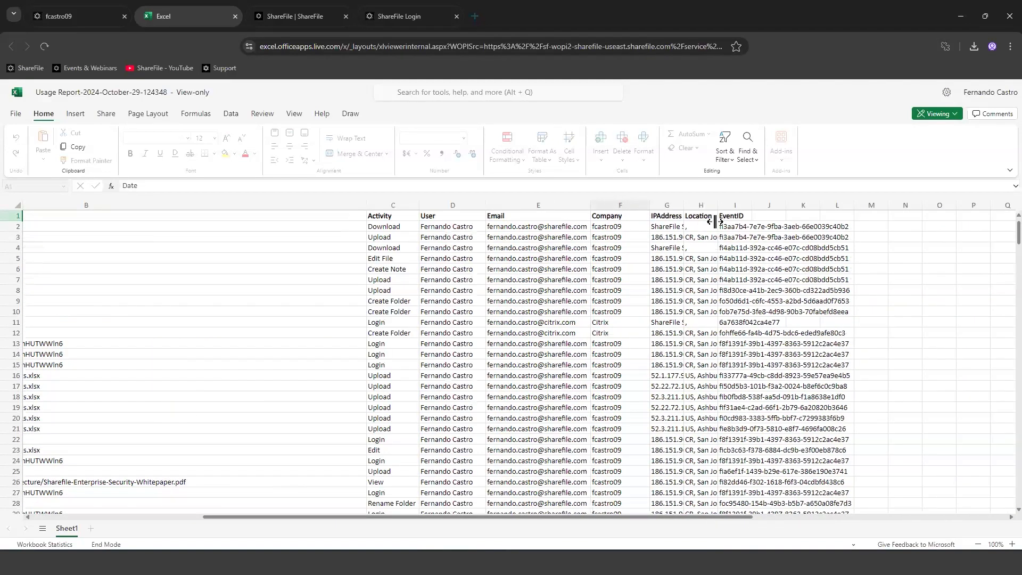
left_click_drag(684, 205, 802, 205)
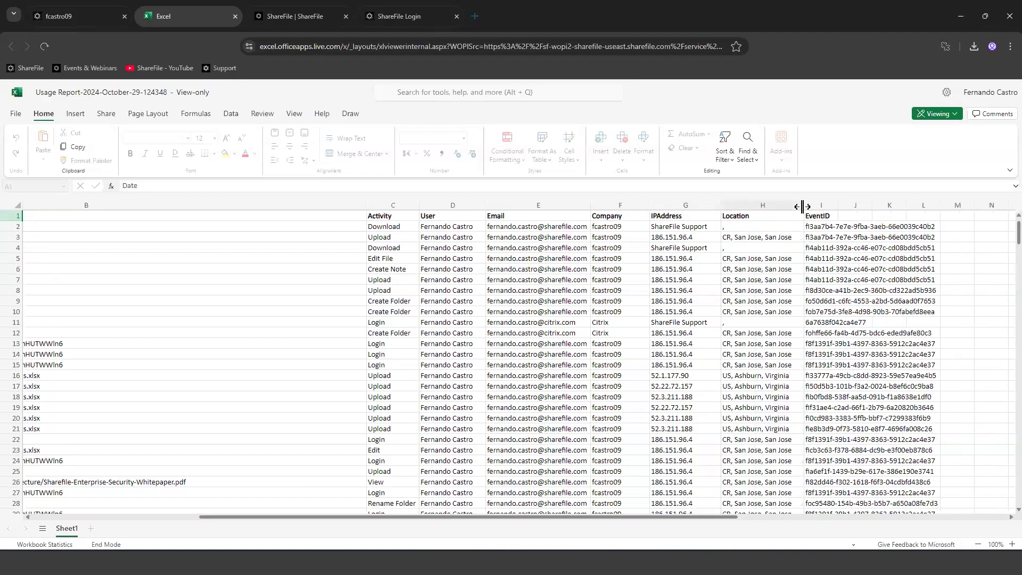
double_click(837, 206)
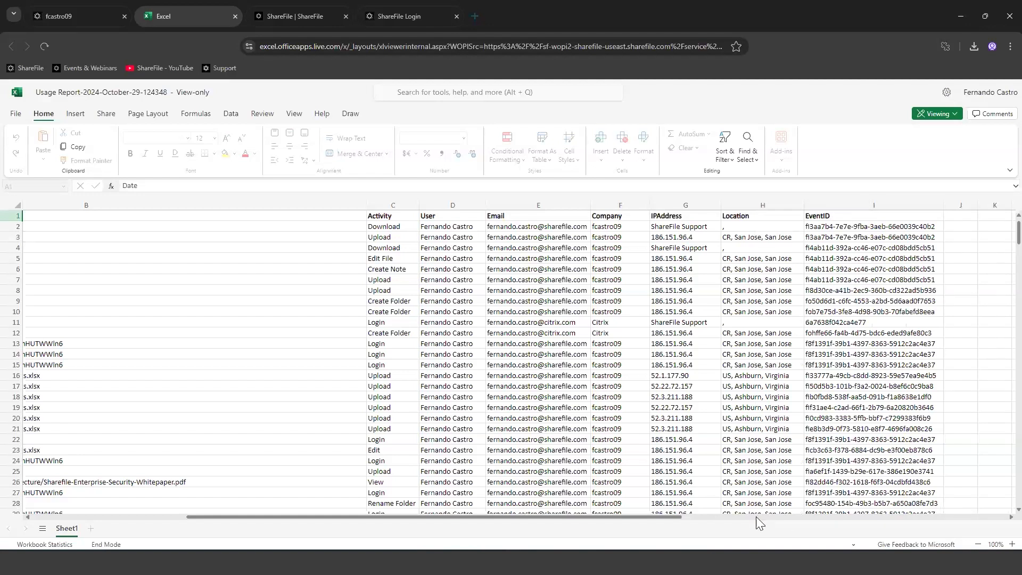
Step: Select event ID cell I10 and scroll down through the report rows
scroll(828, 435, "down", 15)
scroll(825, 428, "up", 15)
left_click(828, 312)
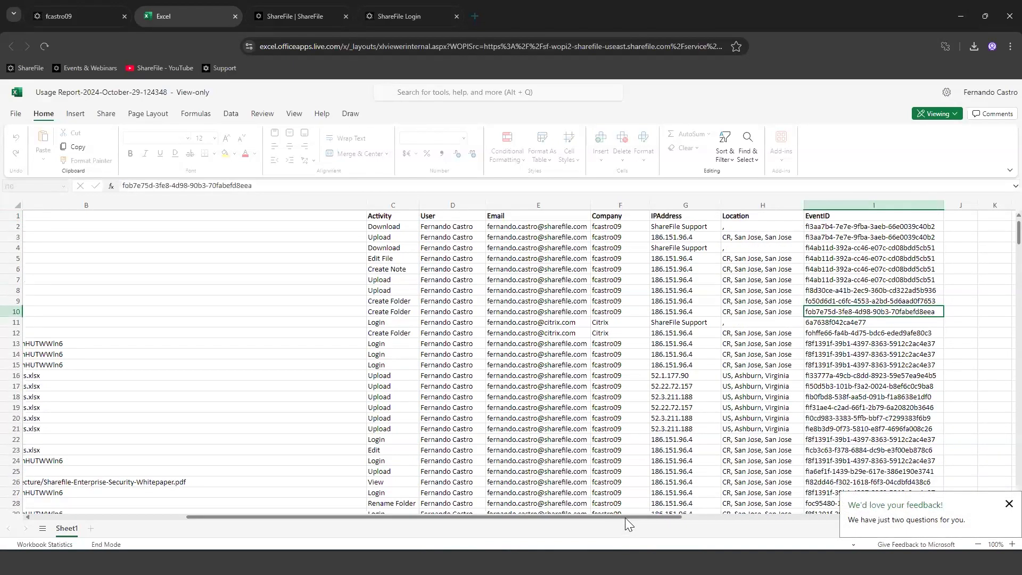
scroll(301, 442, "left", 5)
scroll(300, 450, "down", 10)
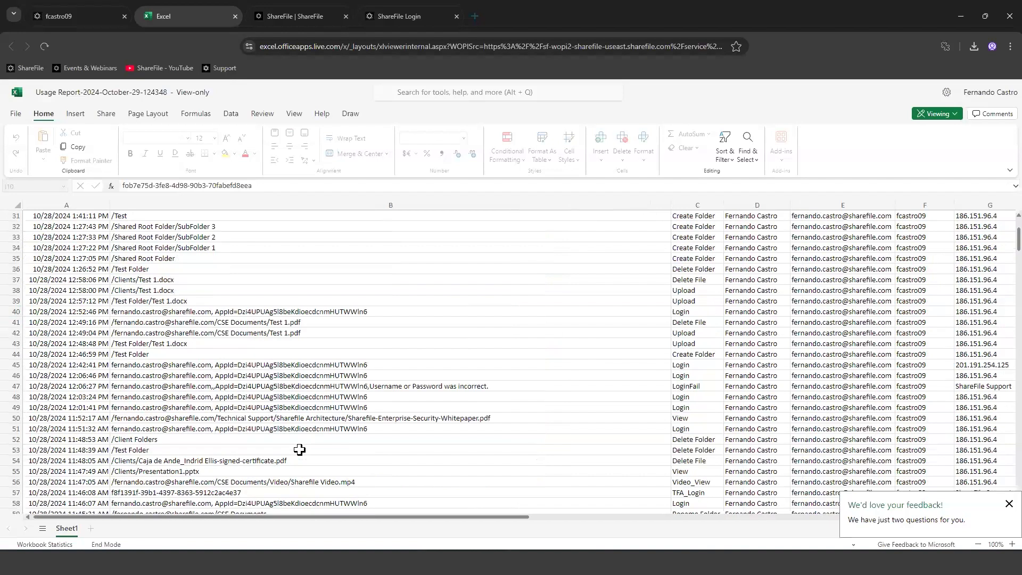
scroll(300, 449, "down", 20)
scroll(296, 450, "down", 10)
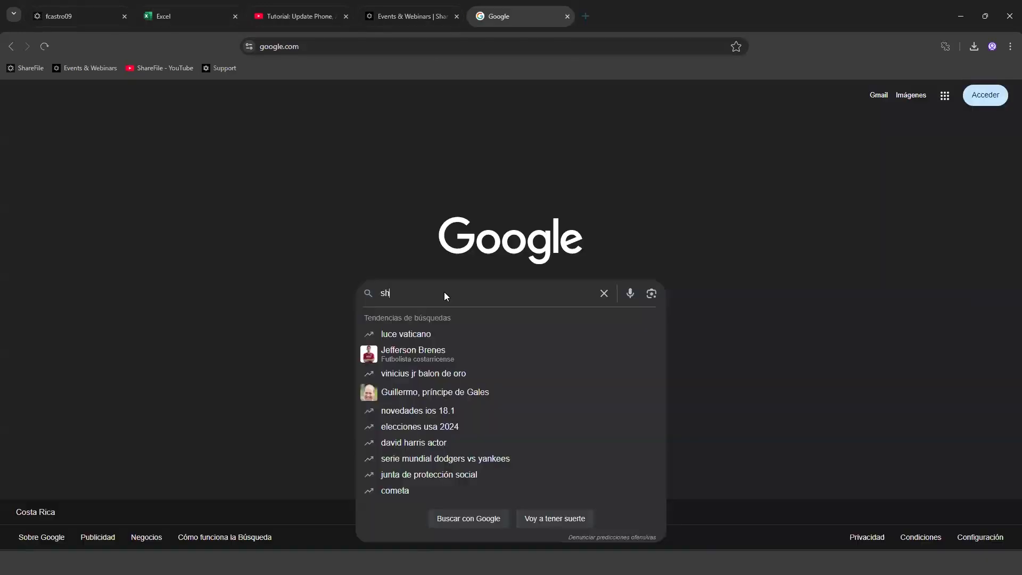
Step: Search Google for 'sharefile webinars' and keep a single Events & Webinars page open
type("arefile ")
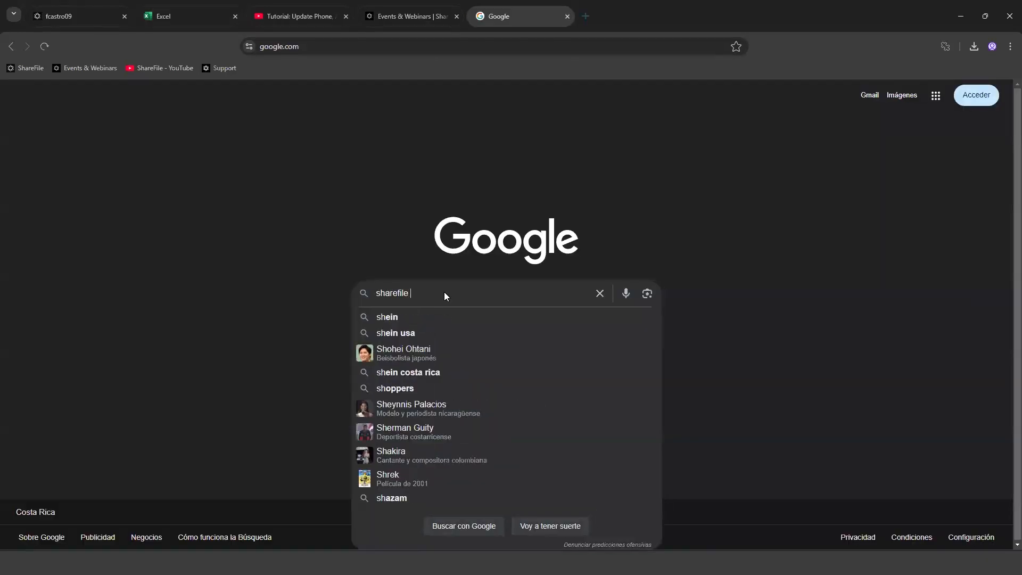
type("webinars")
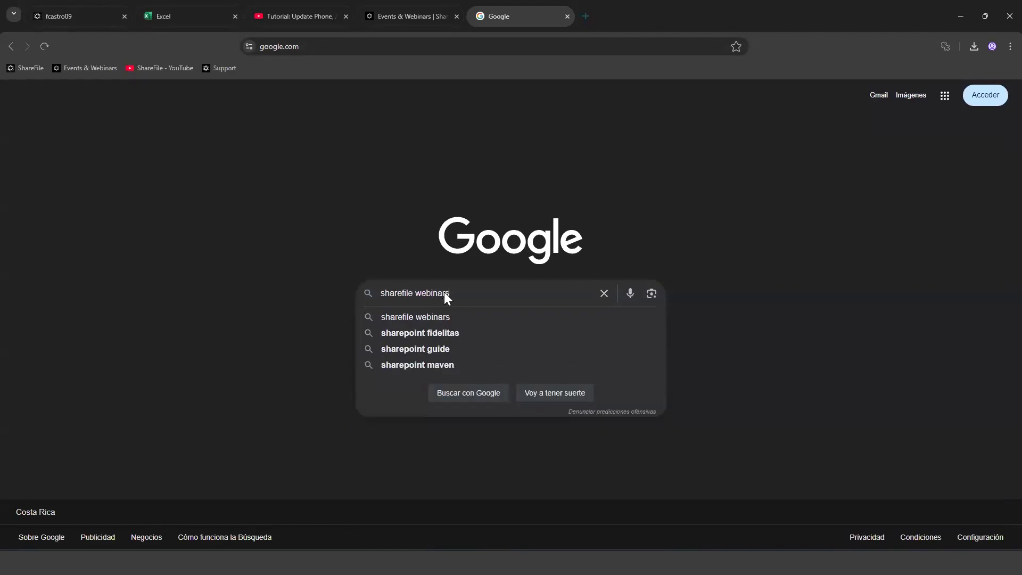
key("Return")
left_click(154, 203)
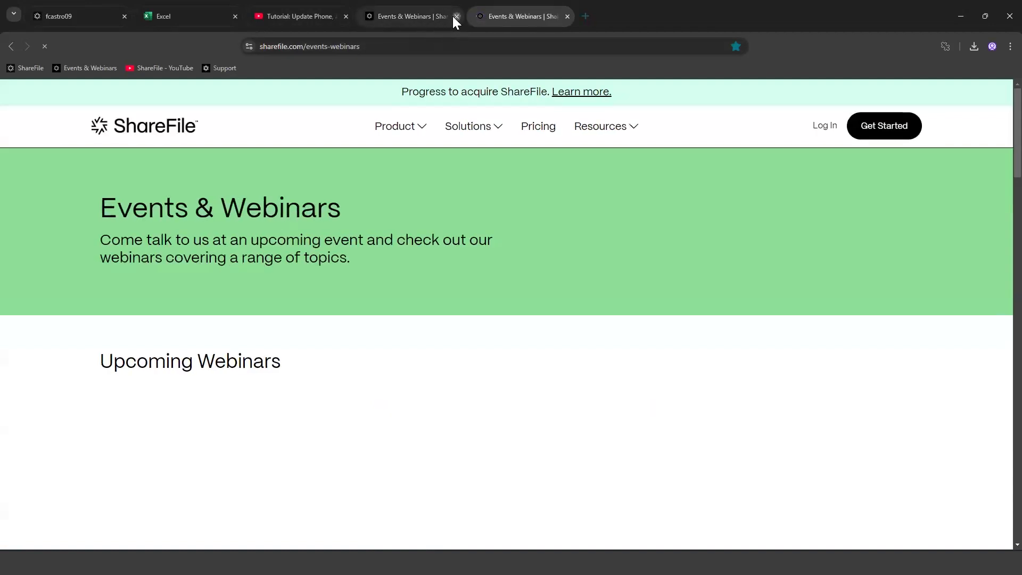
left_click(456, 16)
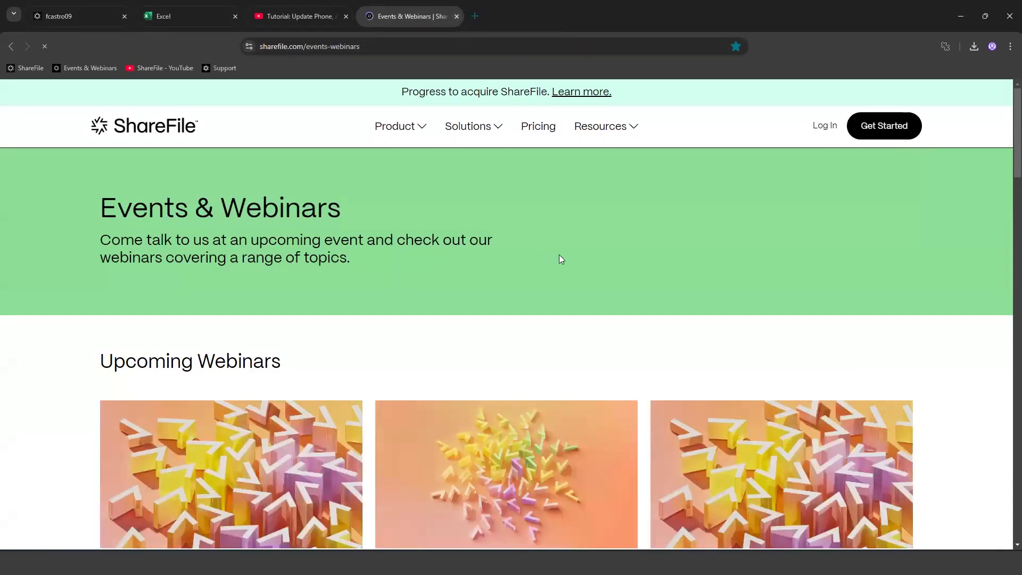
Step: Scroll through the Upcoming Webinars cards on the Events & Webinars page
scroll(559, 257, "down", 5)
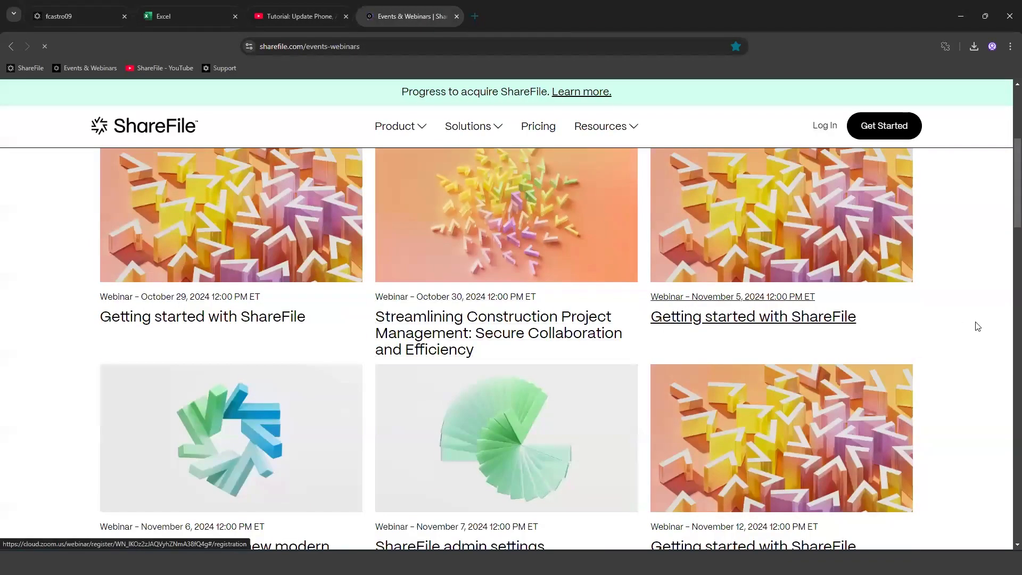
scroll(995, 335, "up", 4)
scroll(996, 335, "down", 7)
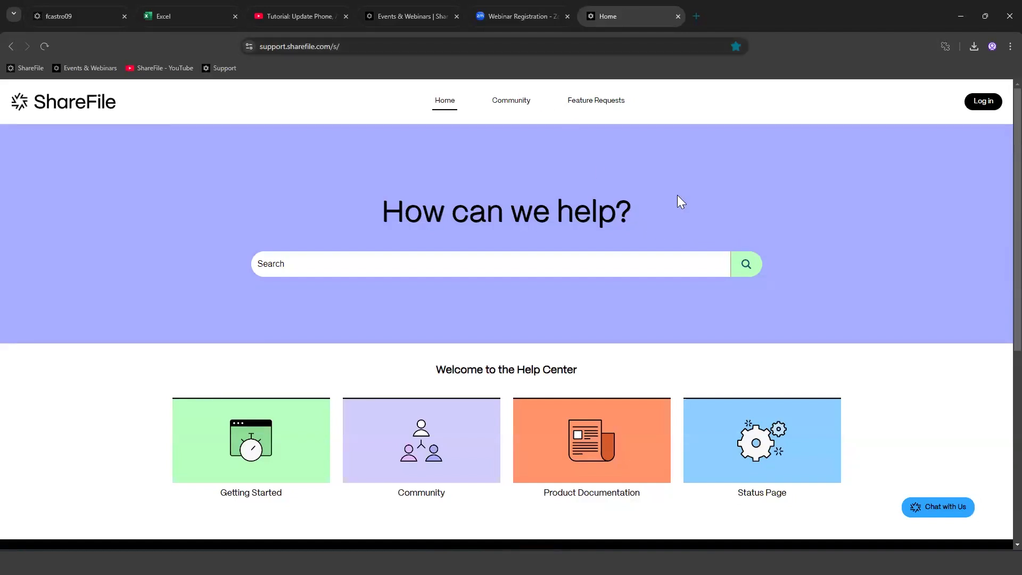
Step: Browse the Help Center's Getting Started material, then return and request a support chat
scroll(447, 303, "down", 2)
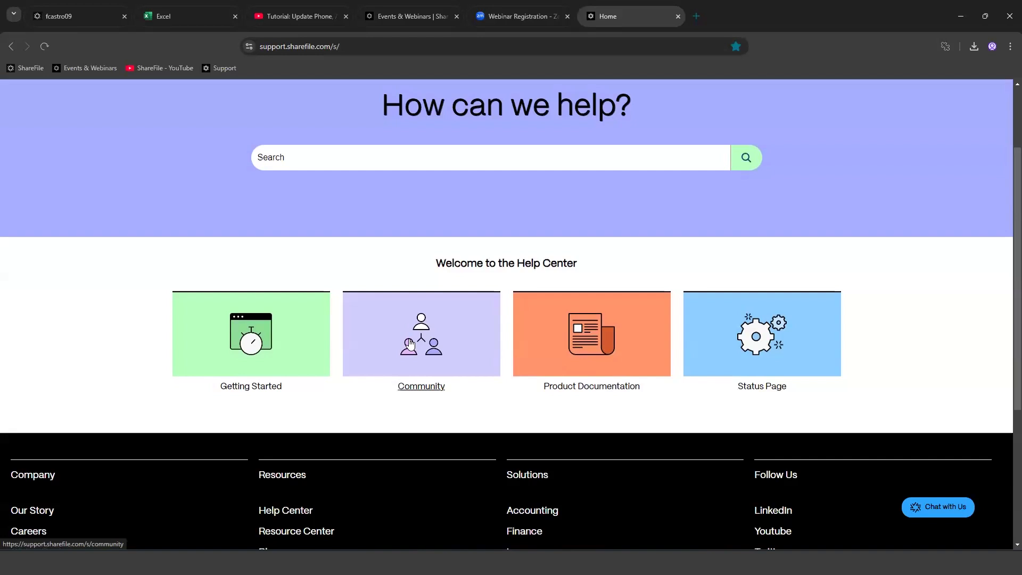
left_click(234, 336)
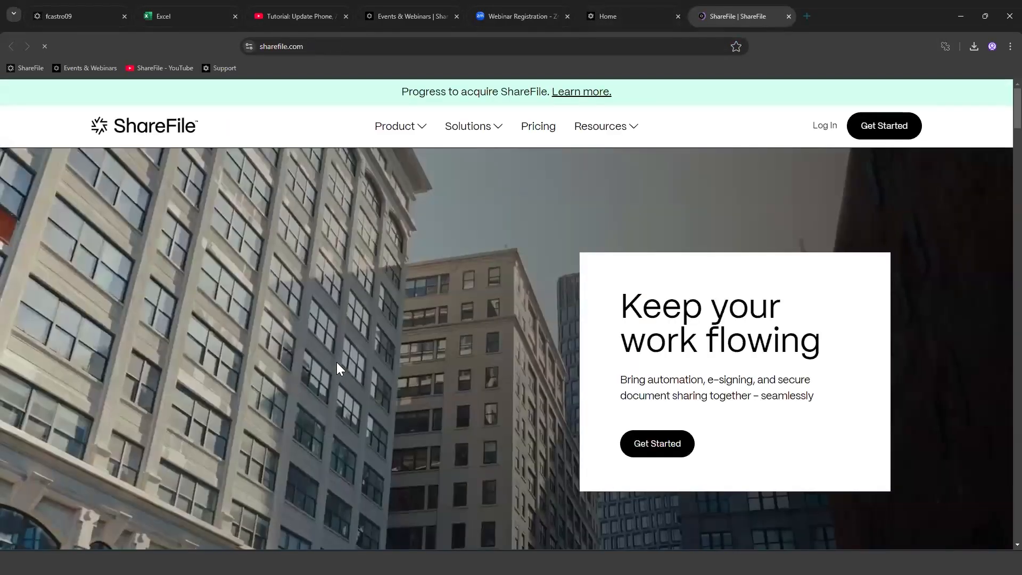
scroll(336, 362, "down", 15)
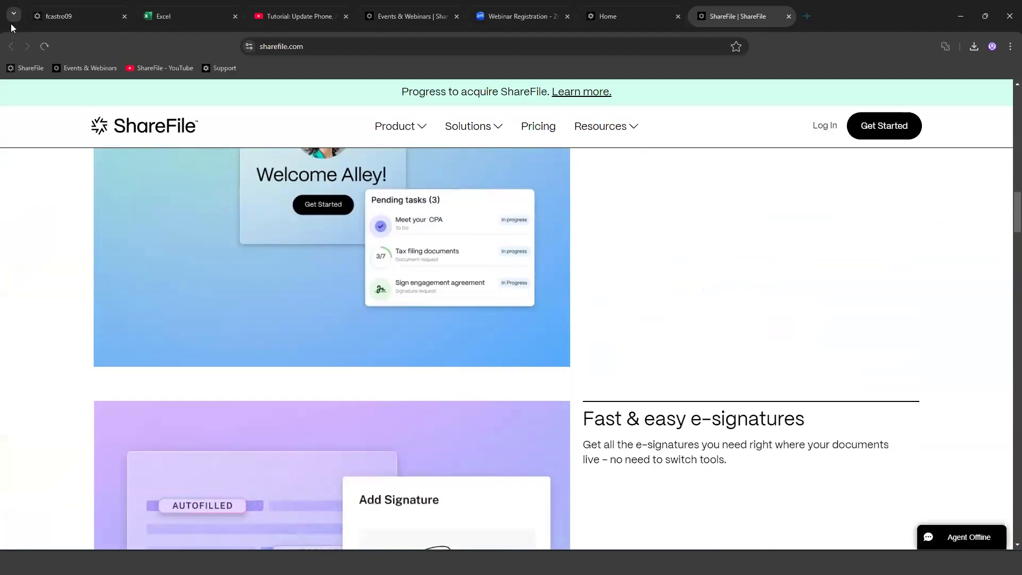
left_click(626, 18)
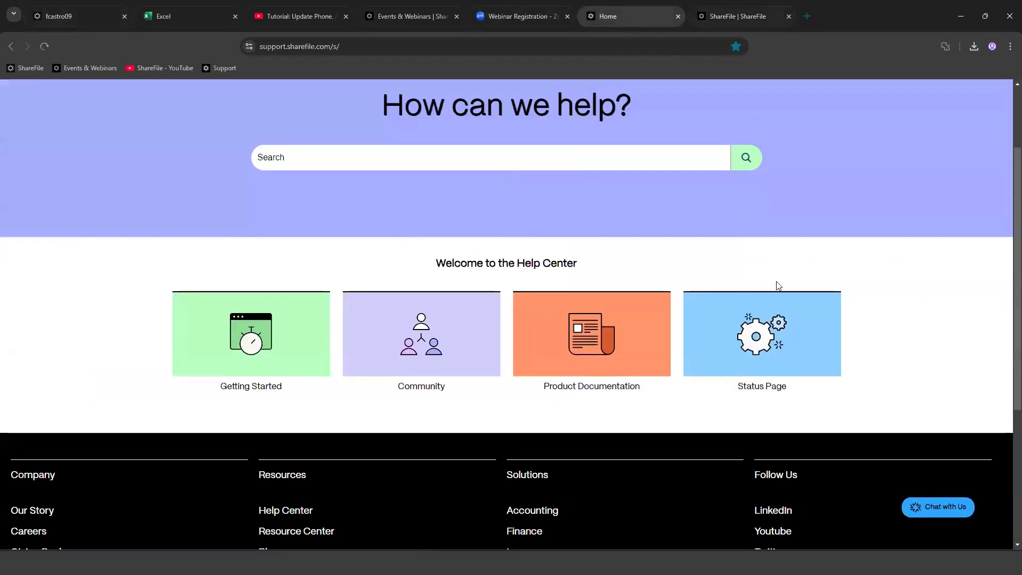
scroll(914, 347, "up", 3)
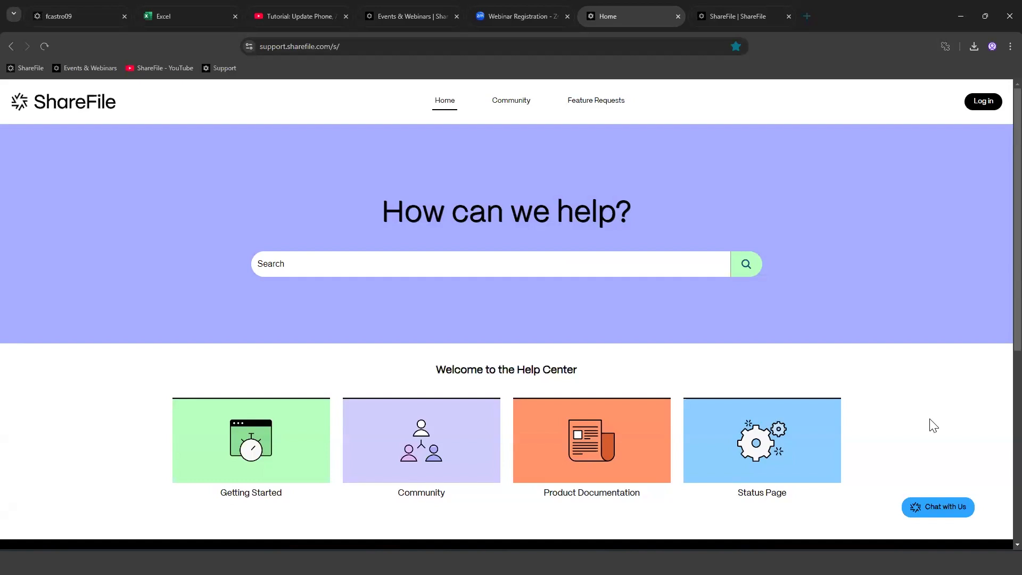
left_click(939, 512)
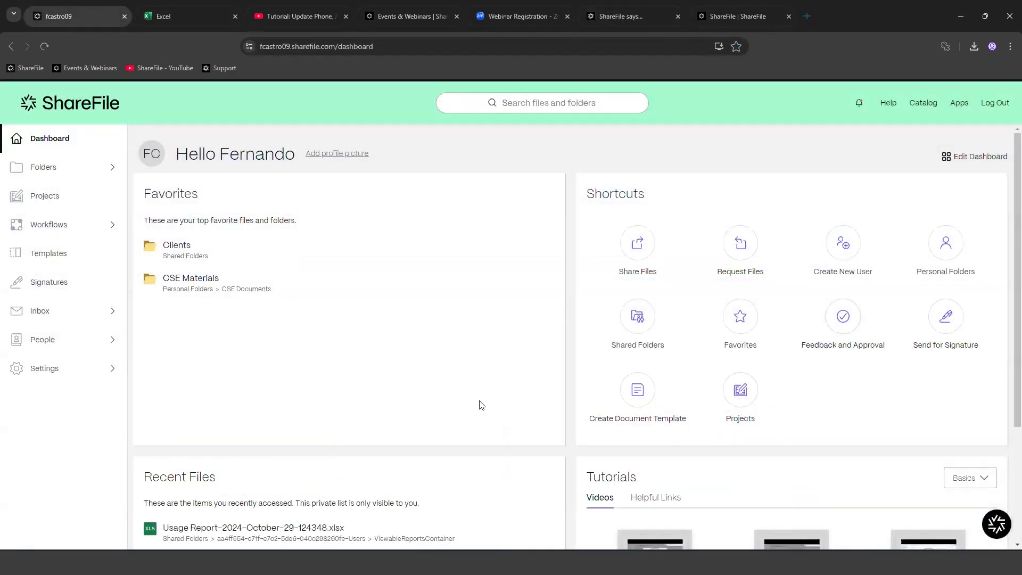
Step: Open the Resource Center panel and browse its Get Started guides and What's New announcements
left_click(988, 519)
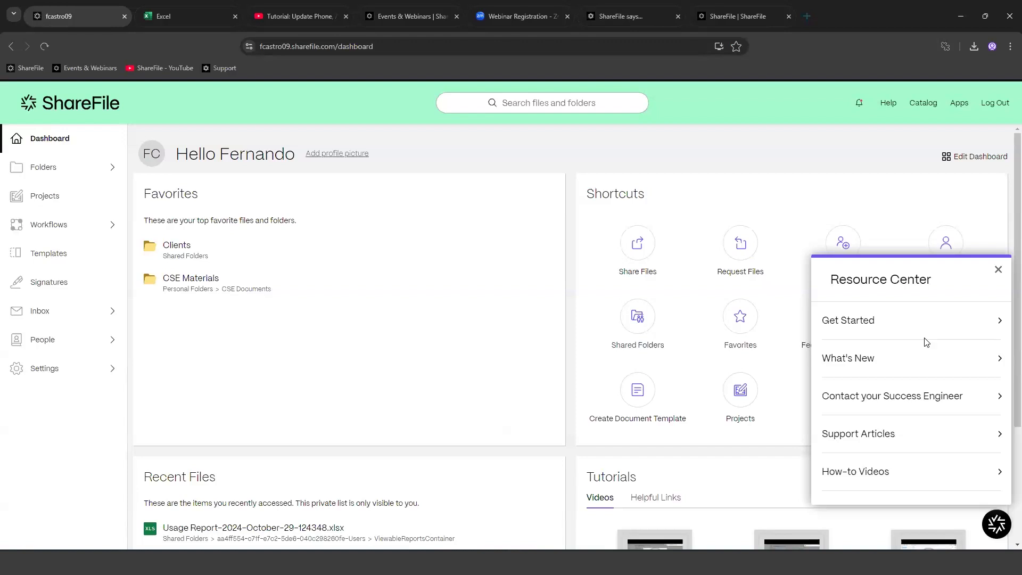
left_click(855, 325)
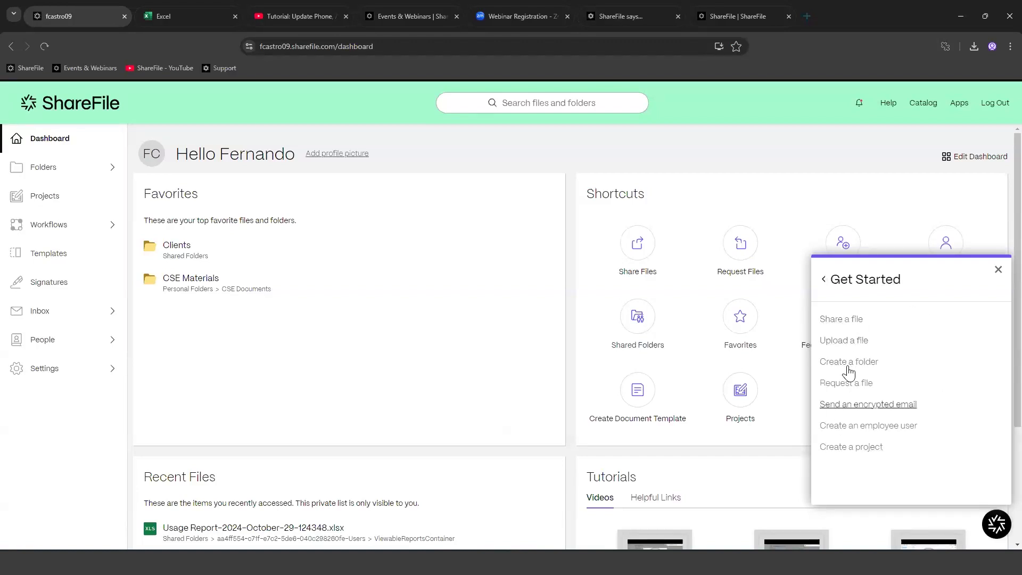
left_click(823, 279)
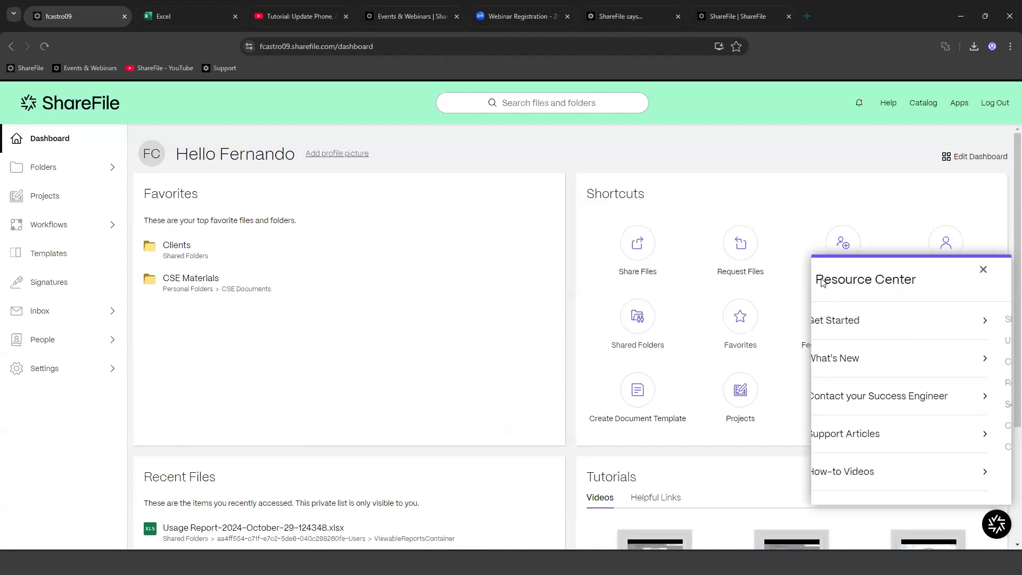
left_click(879, 360)
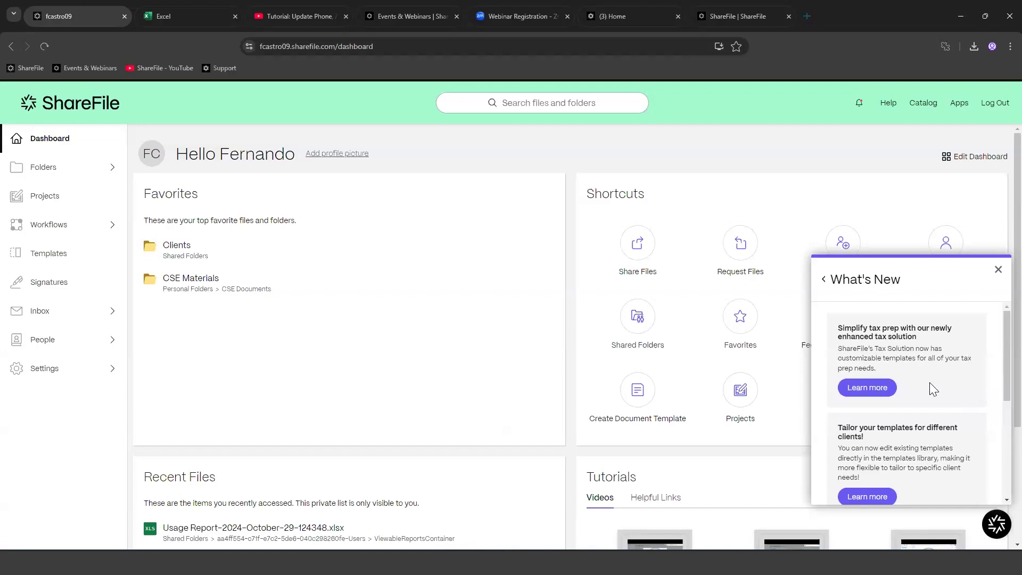
scroll(910, 438, "down", 3)
scroll(910, 438, "up", 3)
left_click(831, 277)
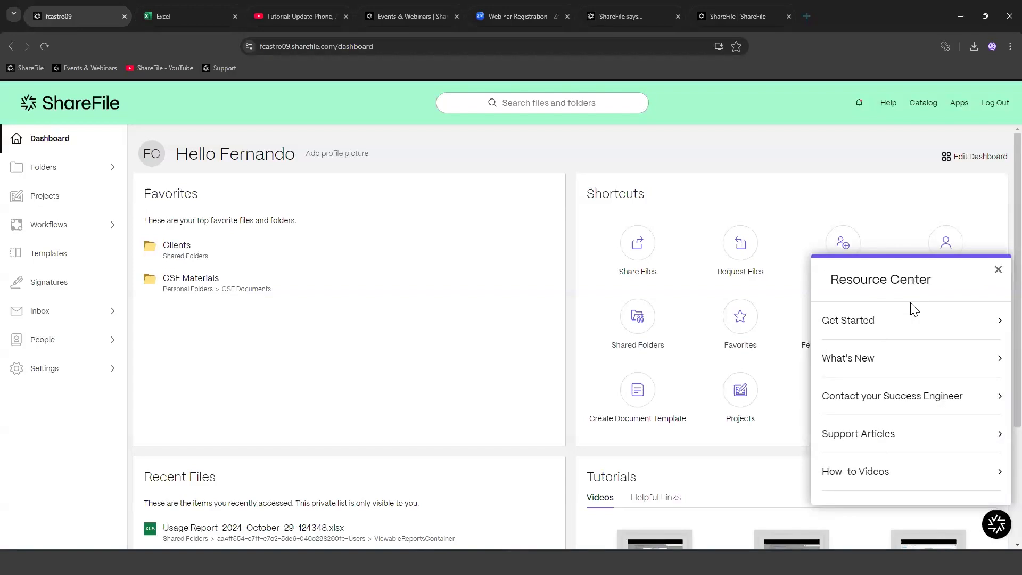
Step: Browse the Support Articles and How-to Videos lists, returning to the Resource Center menu
left_click(885, 440)
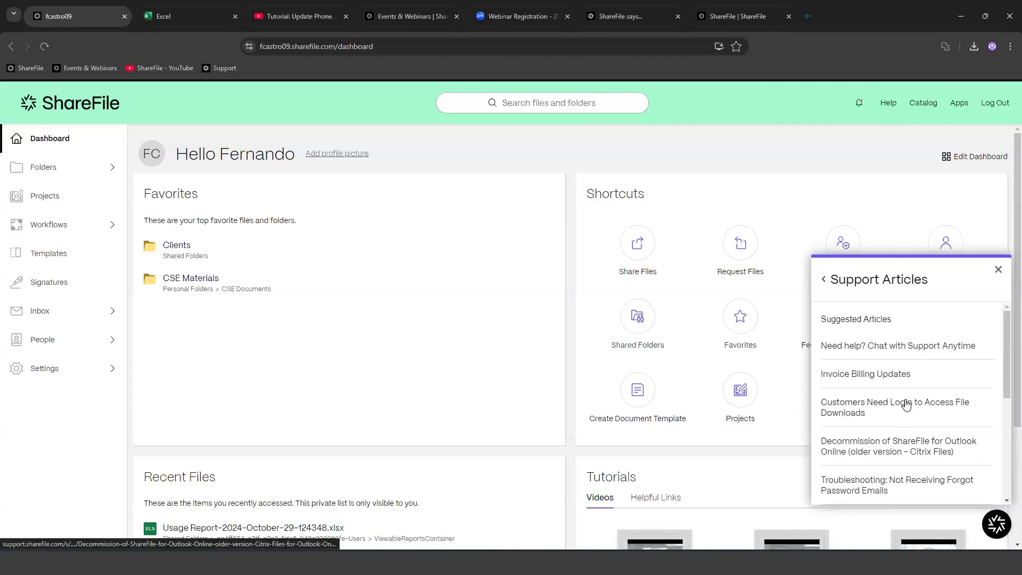
left_click(824, 278)
left_click(898, 470)
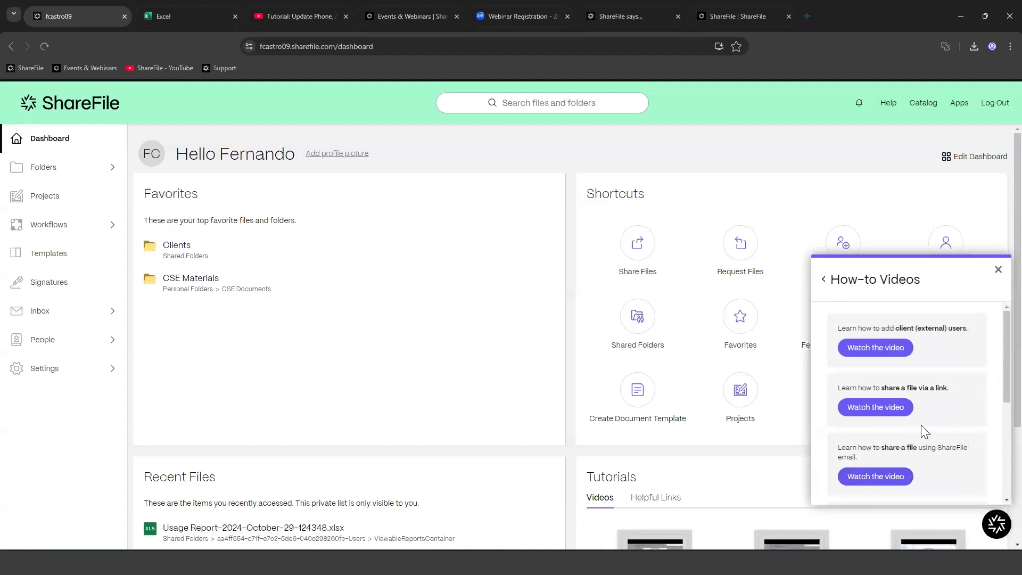
scroll(921, 429, "down", 2)
scroll(900, 373, "up", 2)
left_click(824, 280)
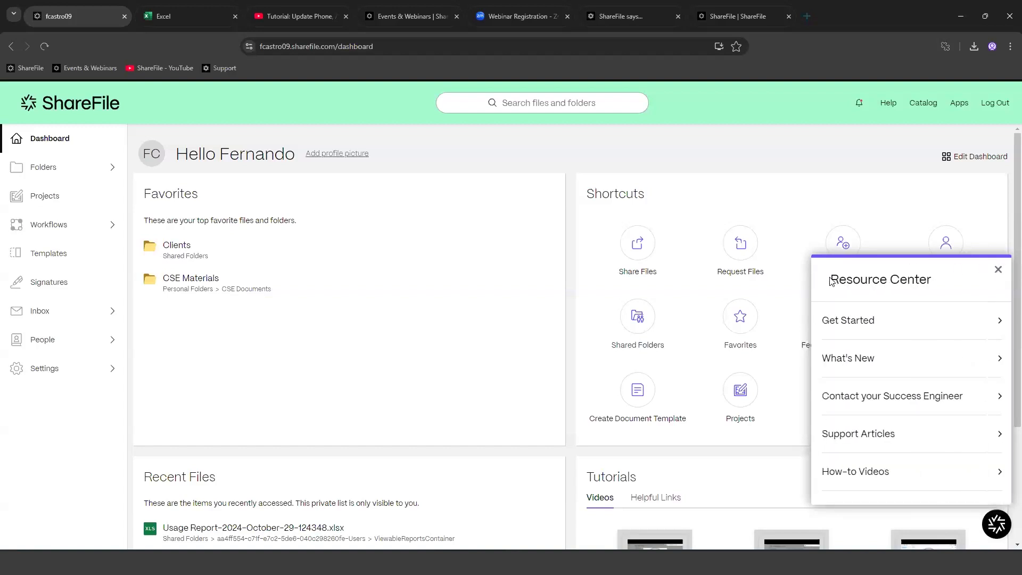
Step: Show the Contact your Success Engineer page and close the leftover 'ShareFile says...' tab, back on the dashboard
left_click(906, 396)
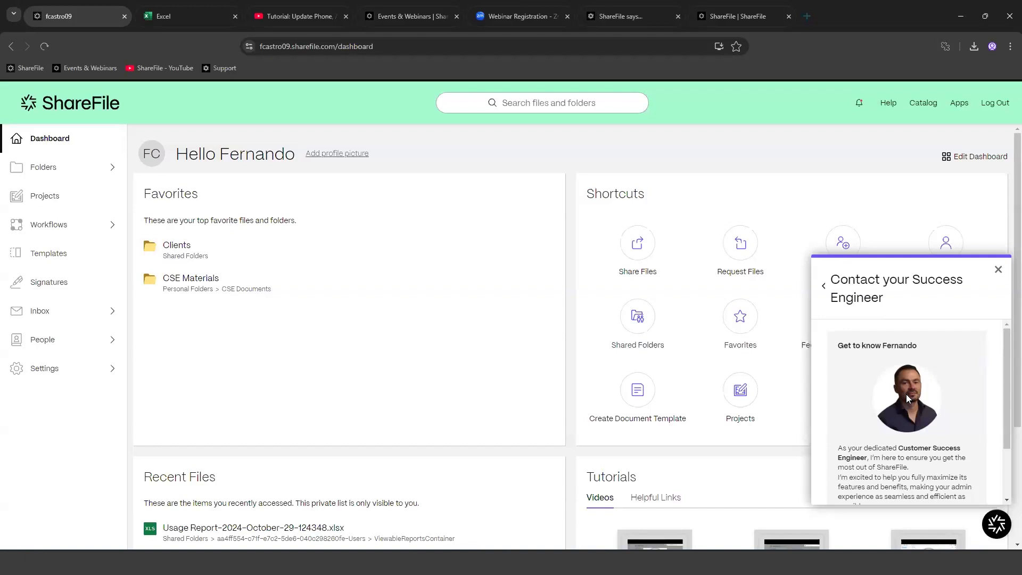
left_click(675, 17)
left_click(677, 16)
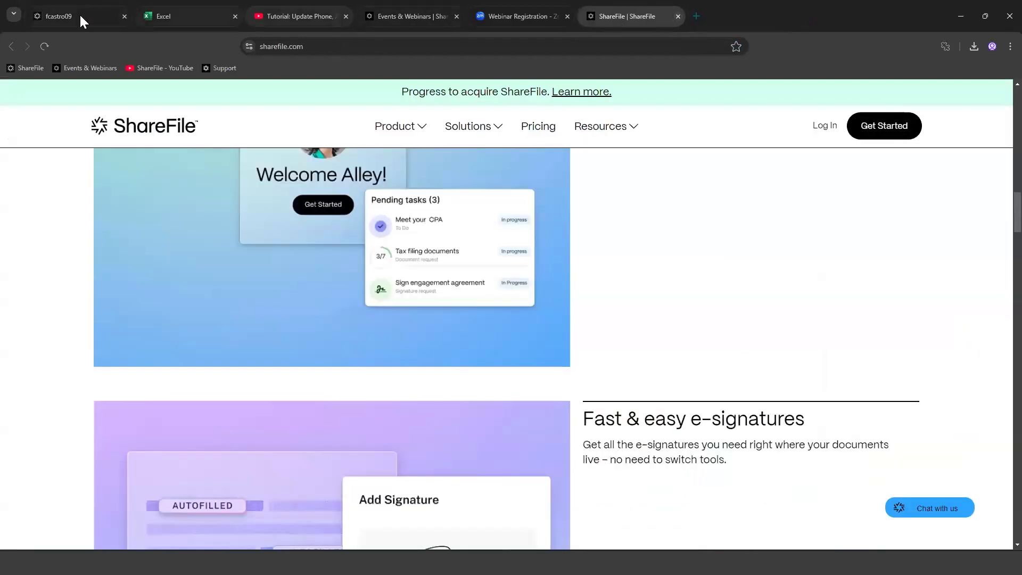
left_click(79, 15)
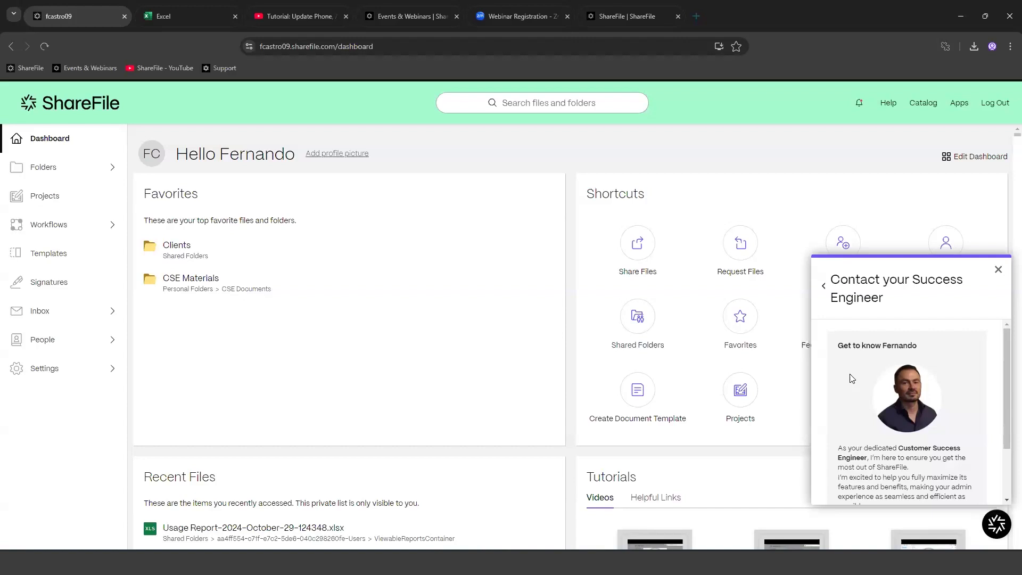
scroll(958, 414, "down", 2)
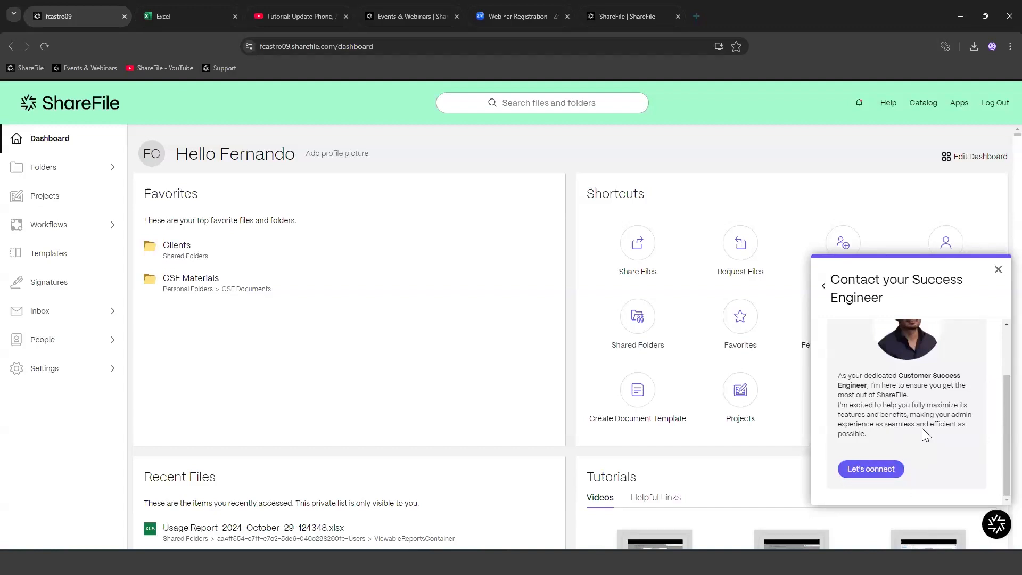
scroll(913, 426, "up", 2)
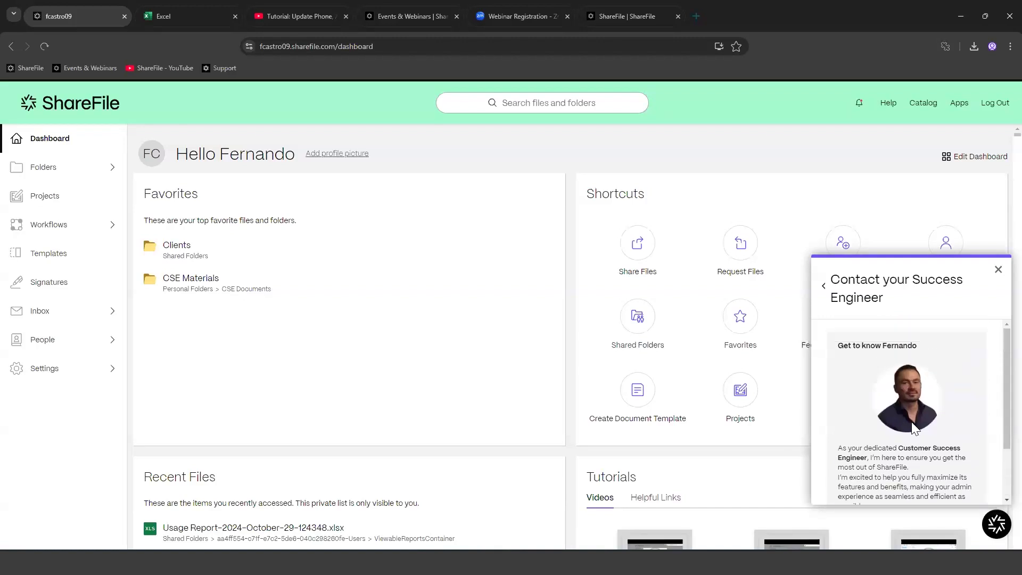